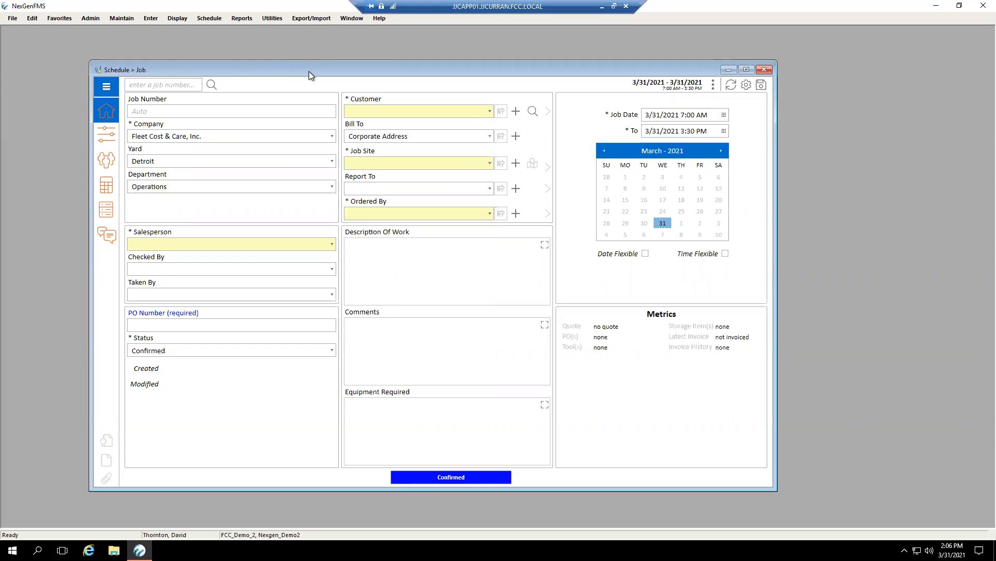
# Set the new job's customer to M.A. Mortenson and its job site to Central Park Redevelopment (Stapleton).
pyautogui.moveTo(338, 71)
pyautogui.mouseDown()
pyautogui.moveTo(403, 71)
pyautogui.moveTo(326, 70)
pyautogui.mouseUp()
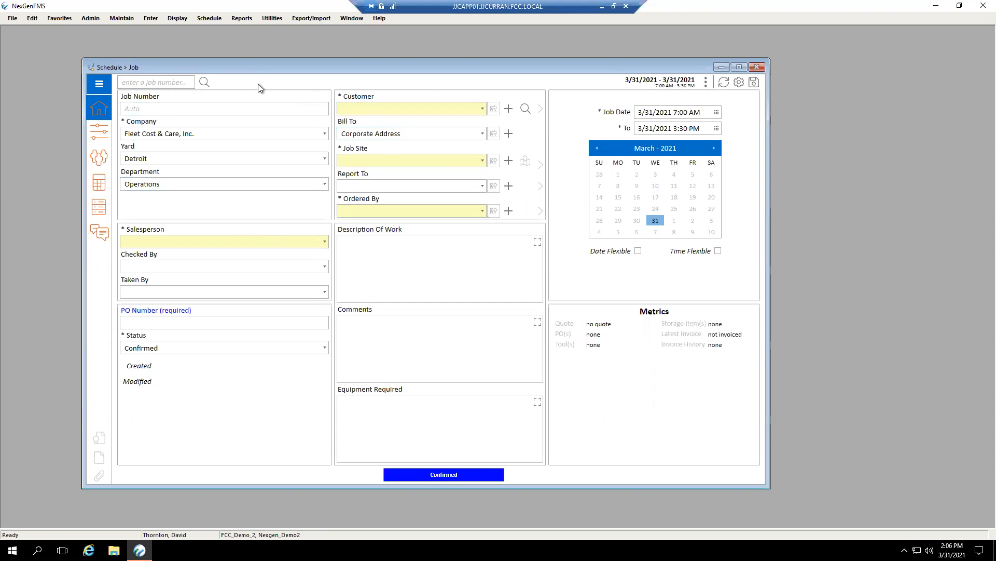
pyautogui.click(483, 109)
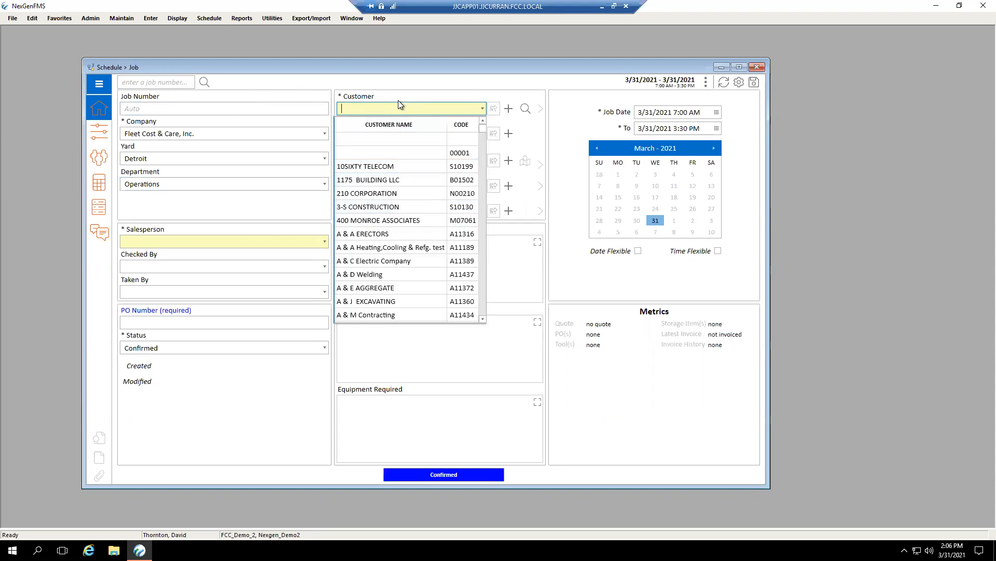
pyautogui.write('M.A')
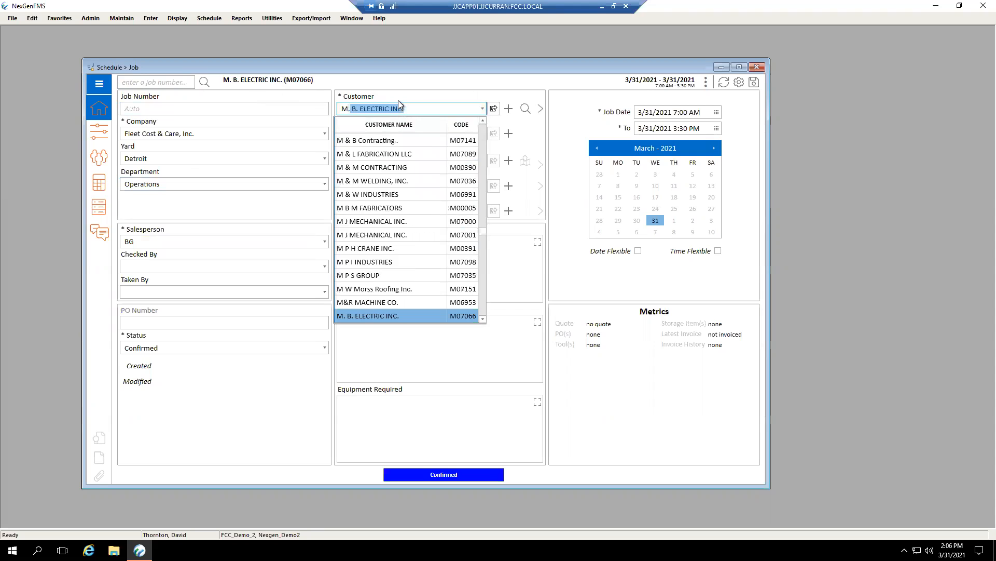
pyautogui.write('. Mortenson')
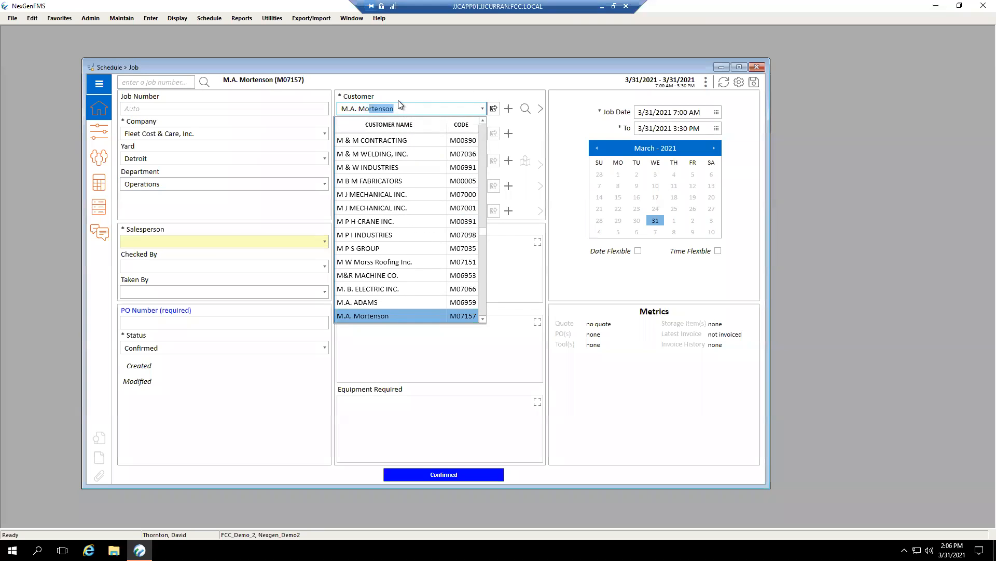
pyautogui.press('Tab')
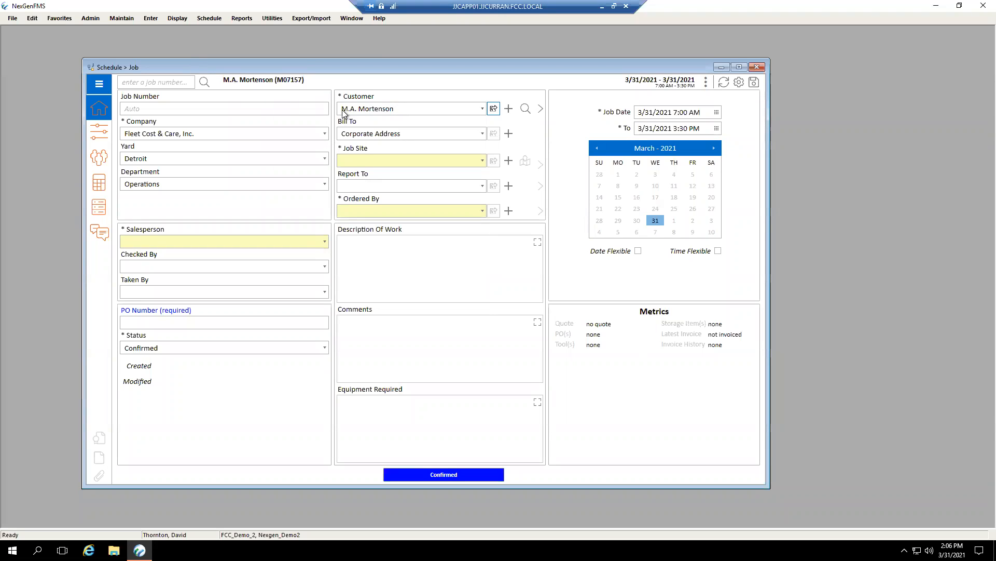
pyautogui.click(482, 163)
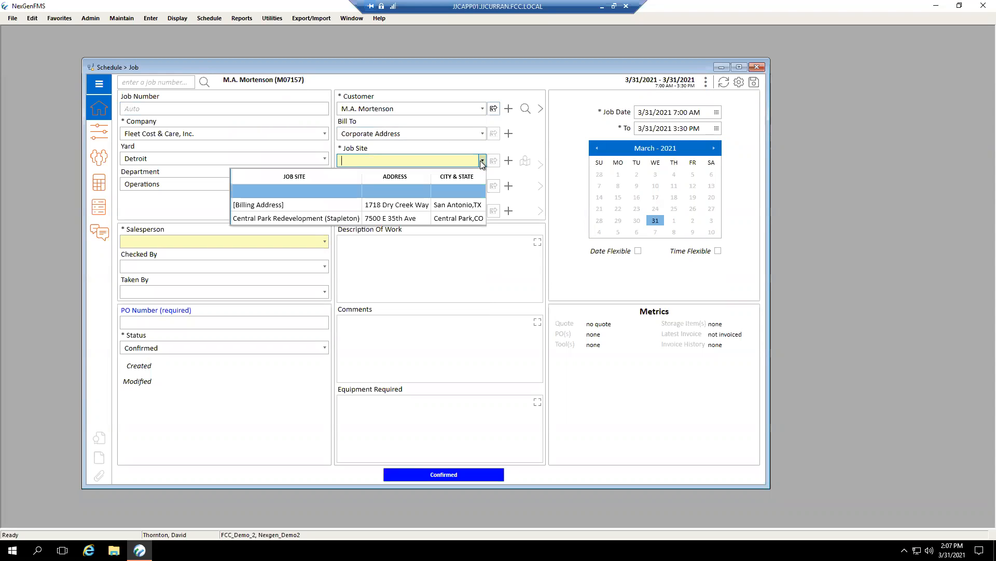
pyautogui.click(335, 222)
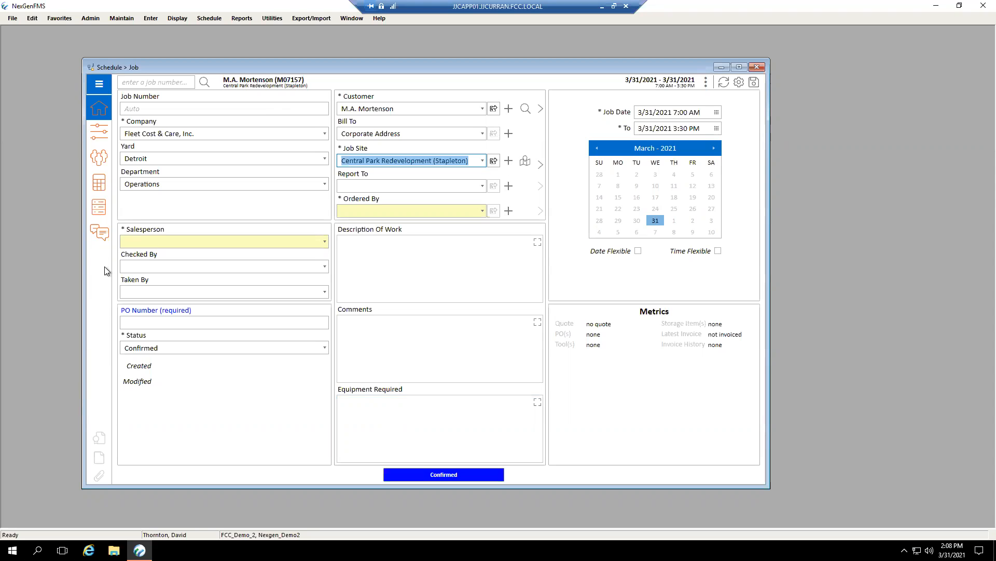
# Expand the navigation menu to view the names of the job sections and collapse it again.
pyautogui.click(101, 92)
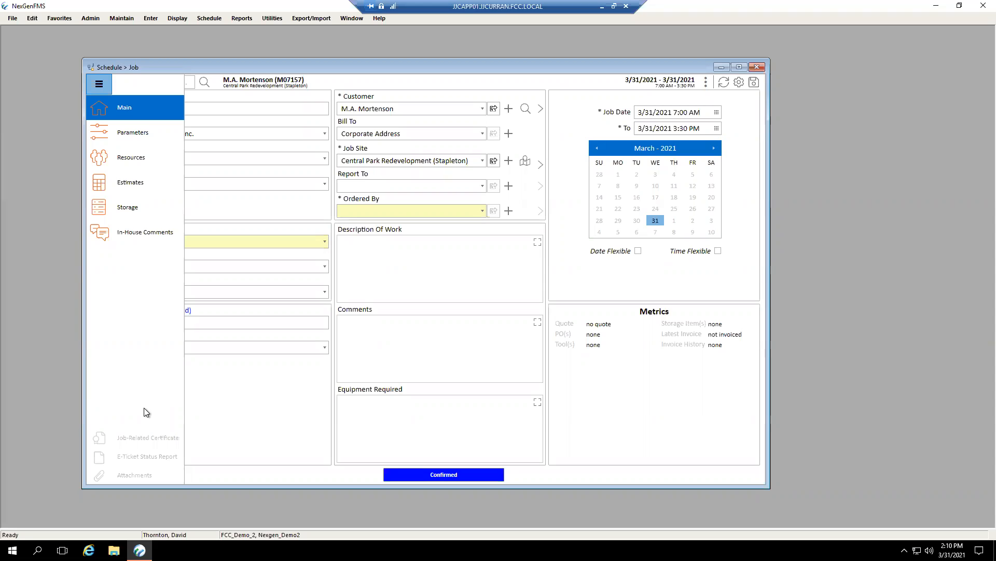
pyautogui.click(246, 410)
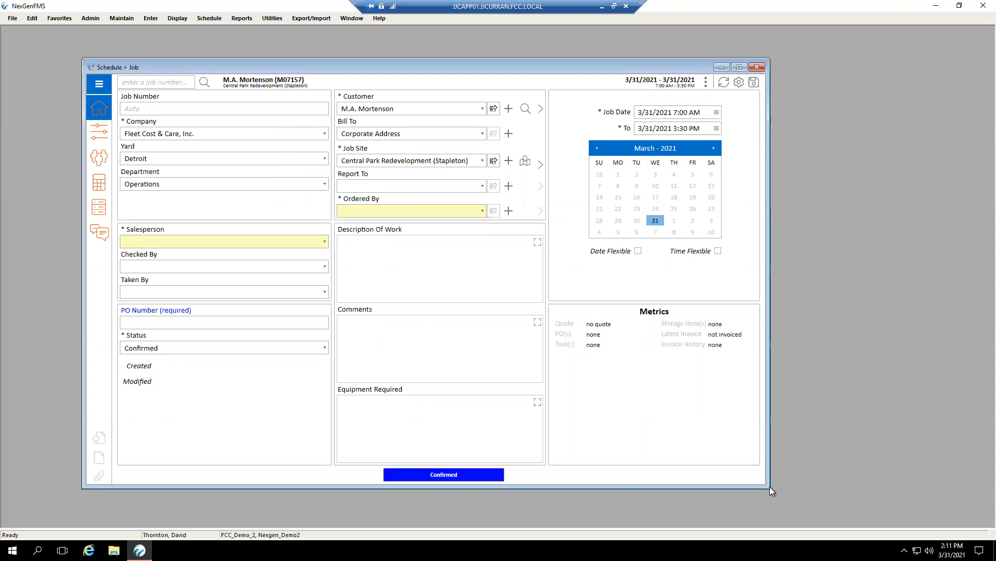
# Reposition the Job window in the workspace and resize it so all its fields stay readable.
pyautogui.moveTo(771, 488); pyautogui.dragTo(957, 502)
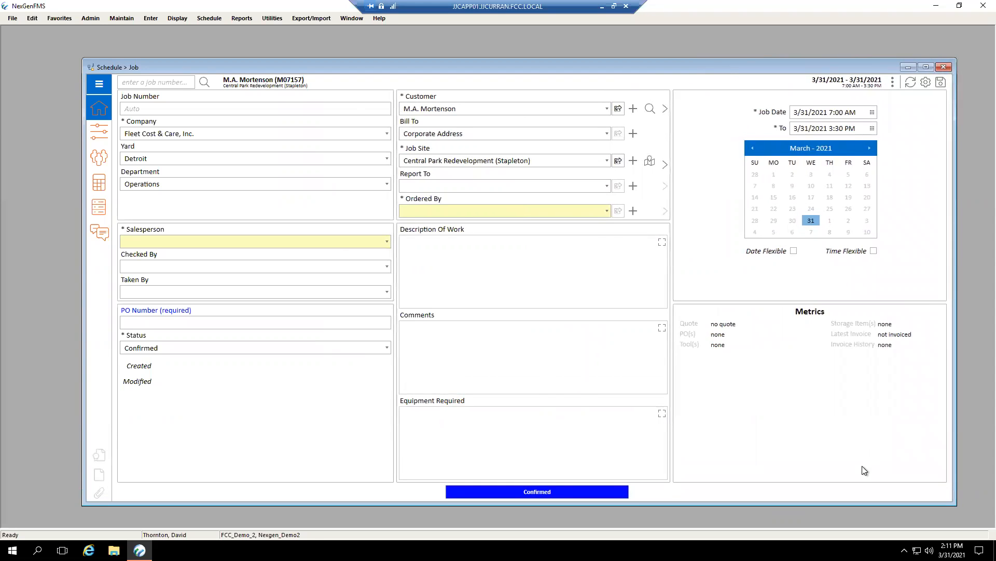
pyautogui.moveTo(805, 73); pyautogui.dragTo(753, 58)
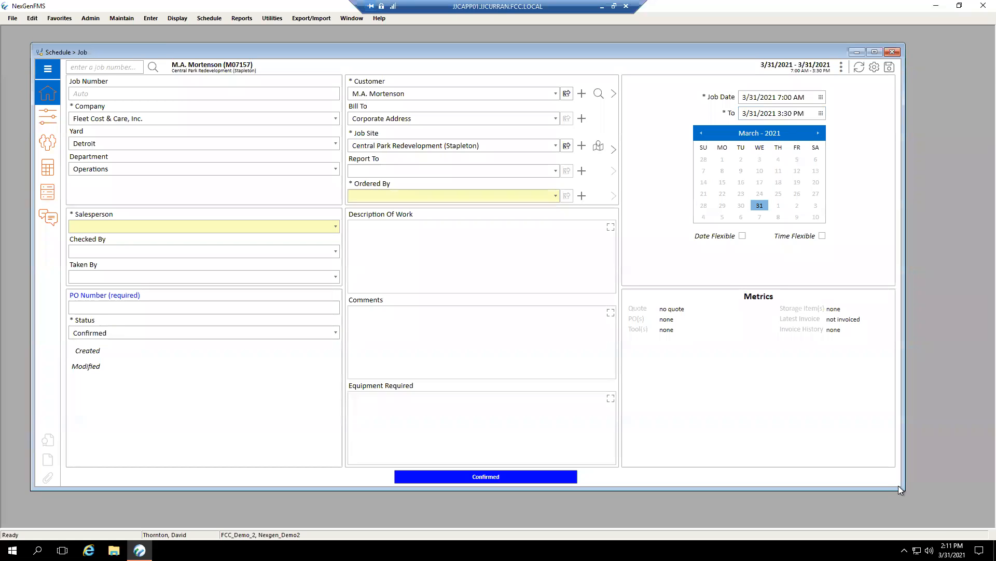
pyautogui.moveTo(902, 487); pyautogui.dragTo(624, 417)
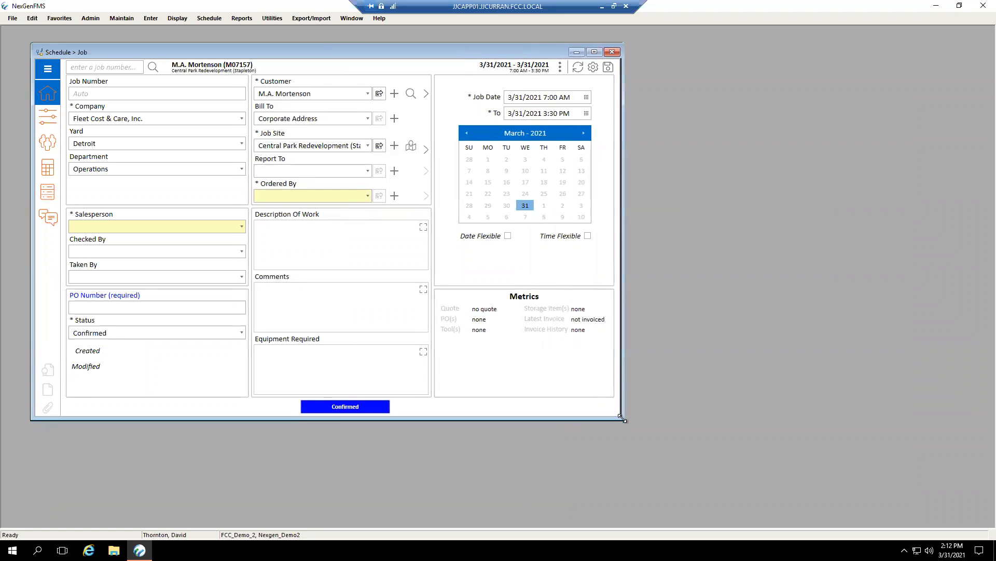
pyautogui.click(367, 307)
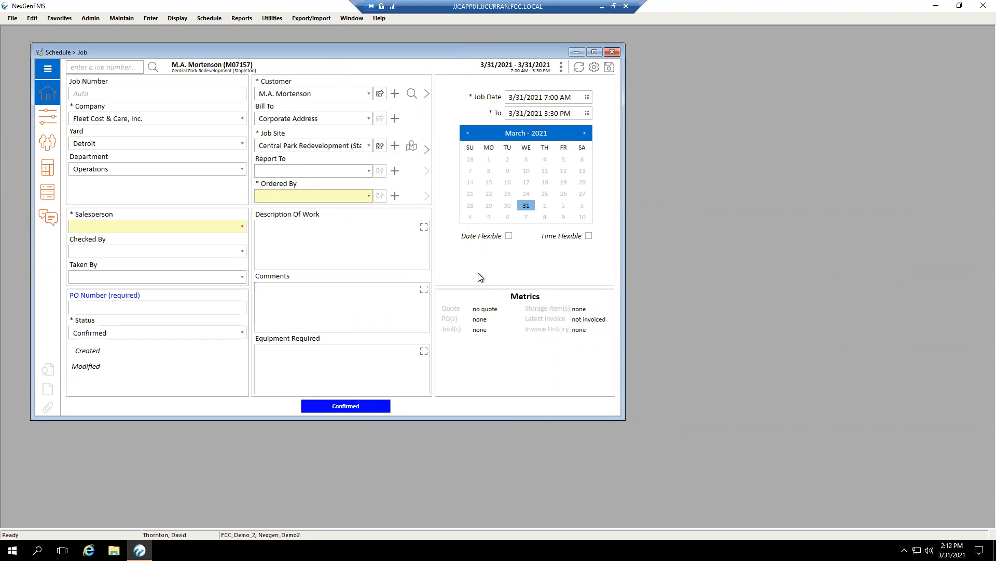
pyautogui.moveTo(619, 416); pyautogui.dragTo(741, 440)
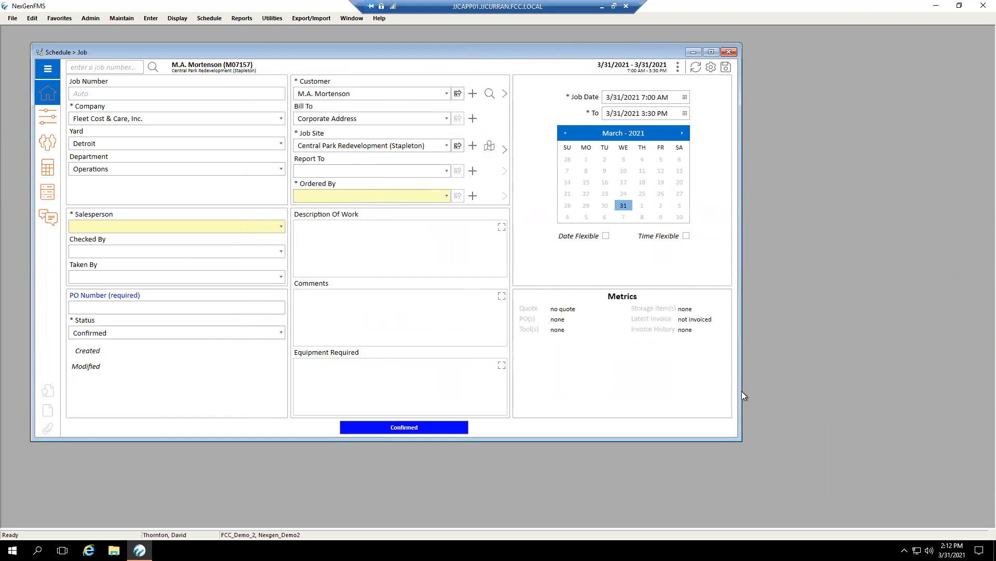
# Try the Lock Navigation Menu setting on the job screen and turn it back off.
pyautogui.click(711, 68)
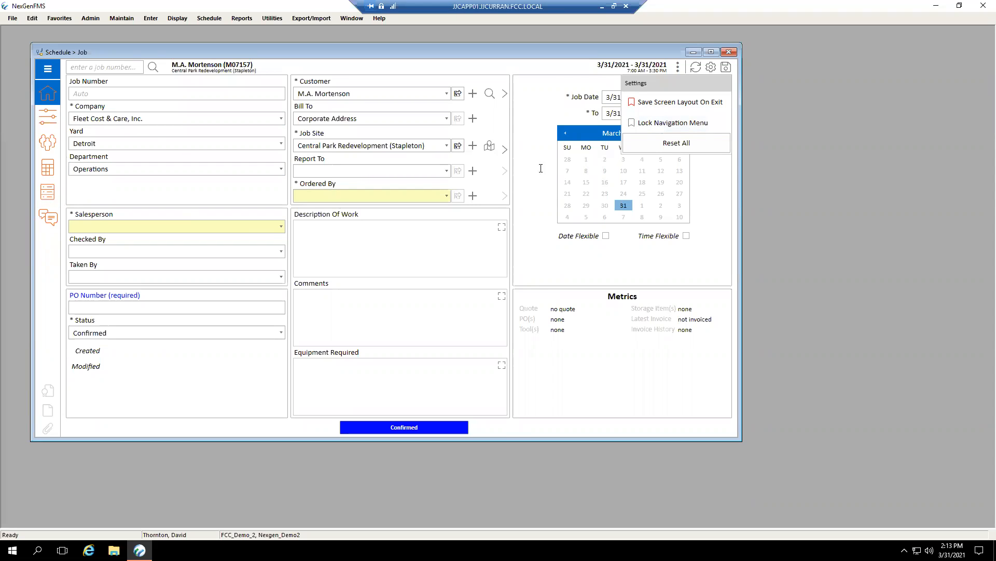
pyautogui.click(646, 123)
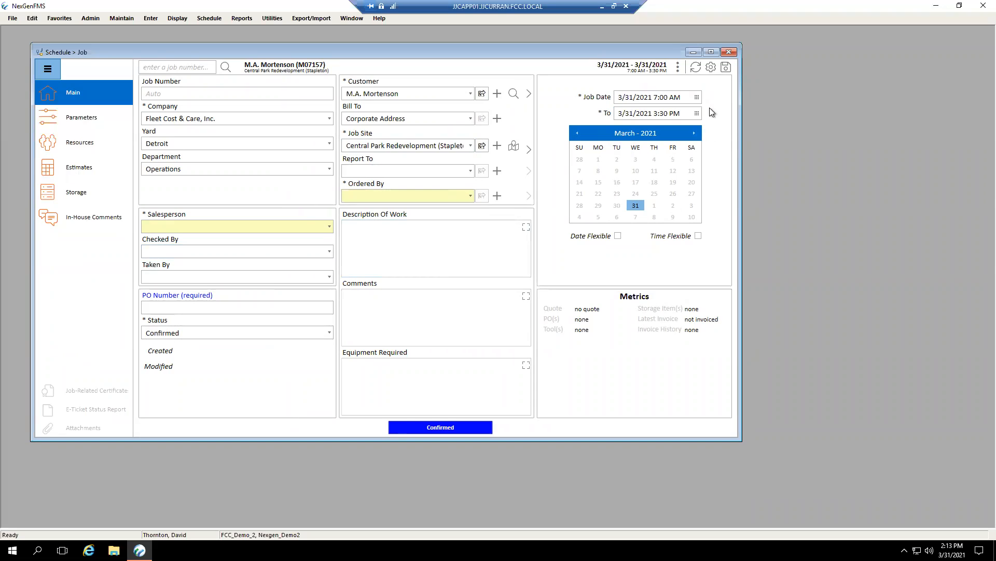
pyautogui.click(711, 68)
pyautogui.click(695, 123)
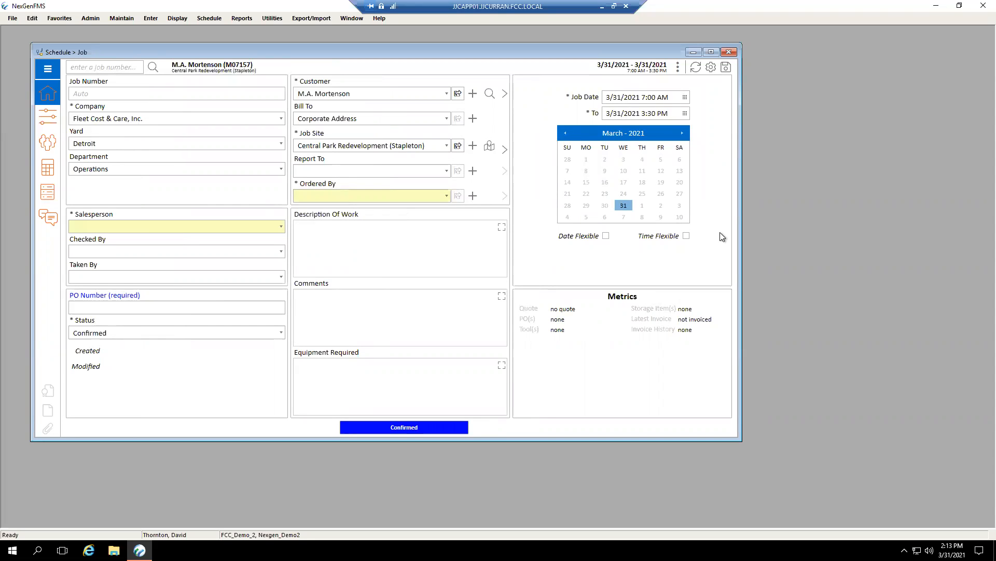
# Review the entries of the unlocked navigation menu and collapse it by returning to the job form.
pyautogui.click(48, 72)
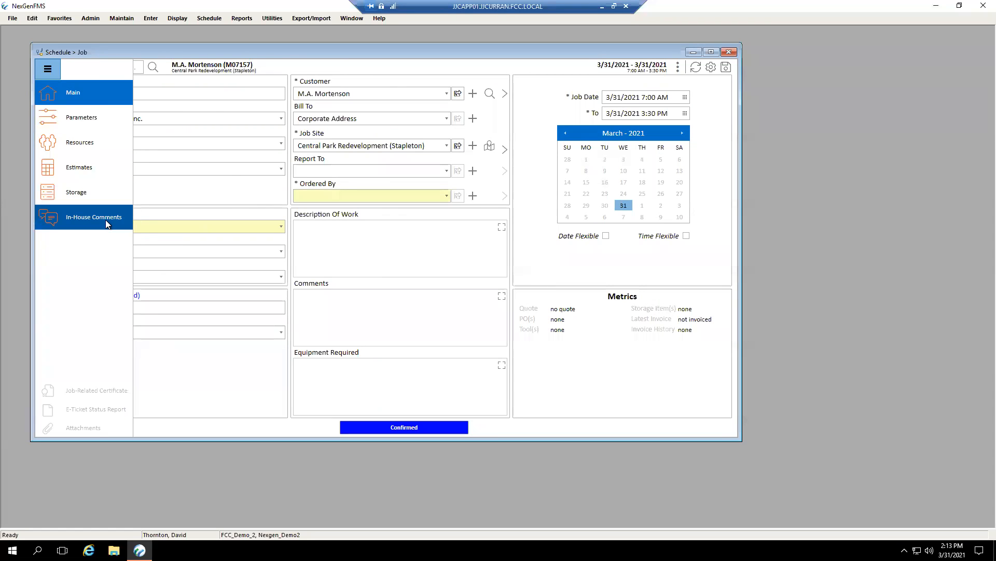
pyautogui.click(235, 191)
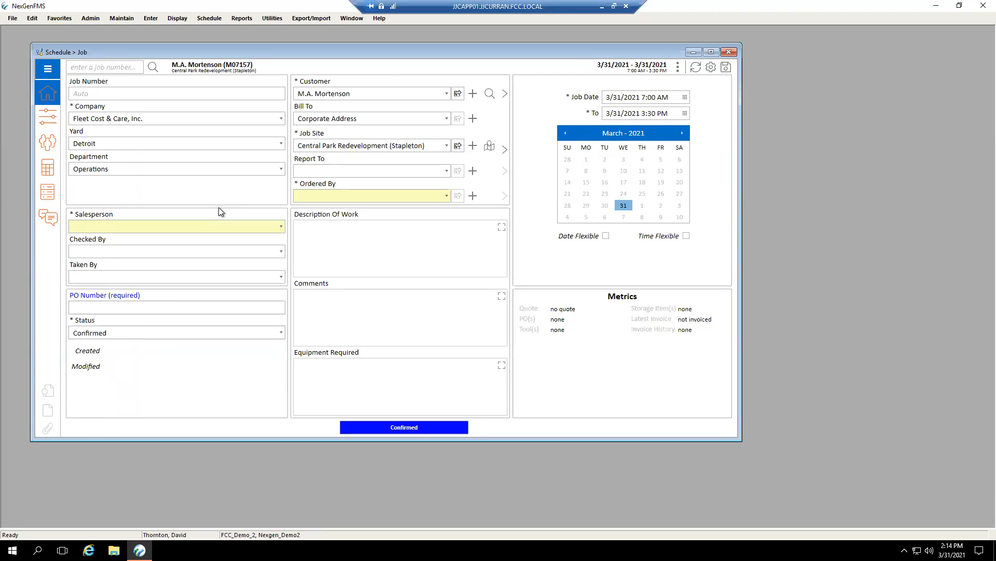
pyautogui.click(333, 254)
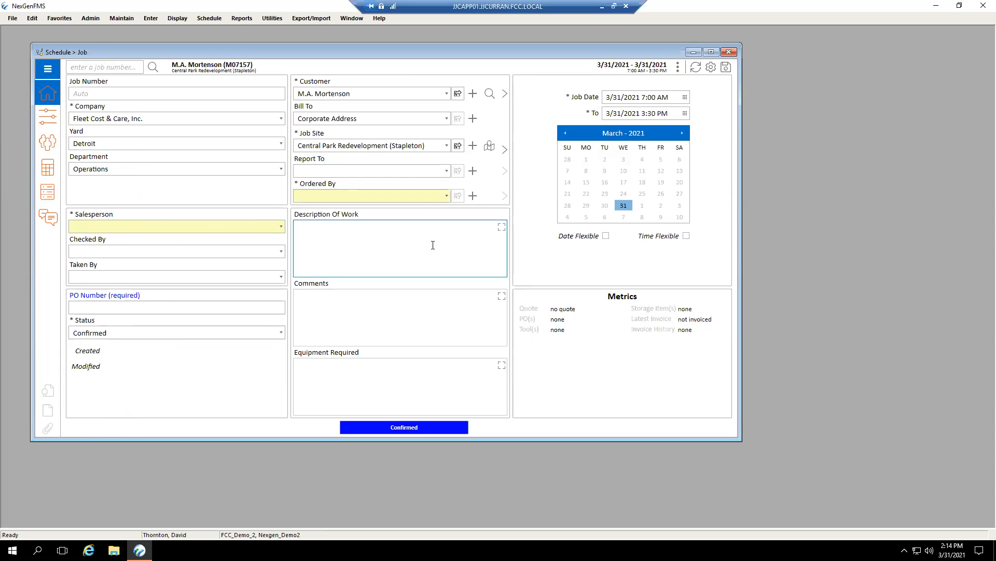
# Examine the job's refresh options and its record actions without running any of them.
pyautogui.click(696, 68)
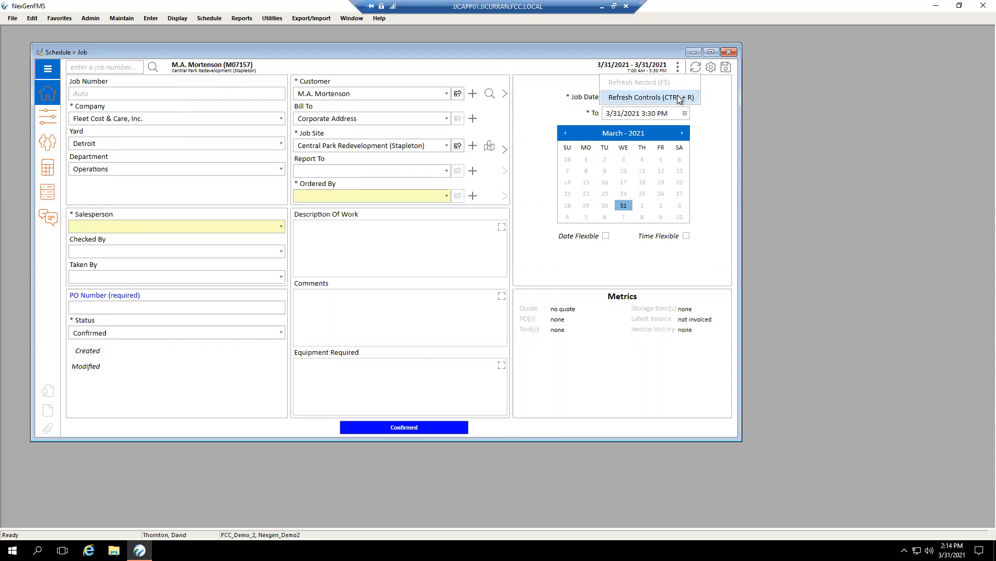
pyautogui.click(715, 87)
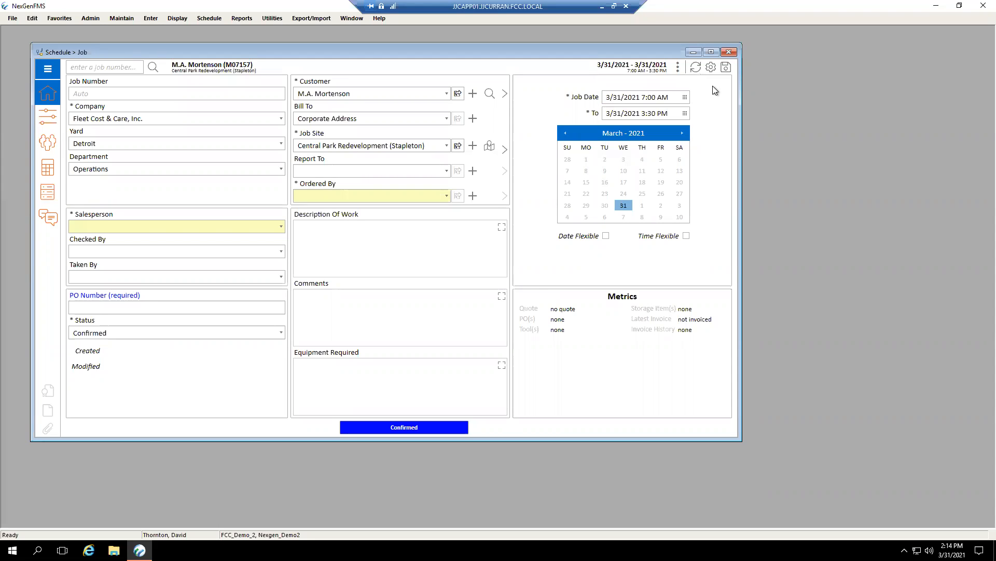
pyautogui.click(680, 68)
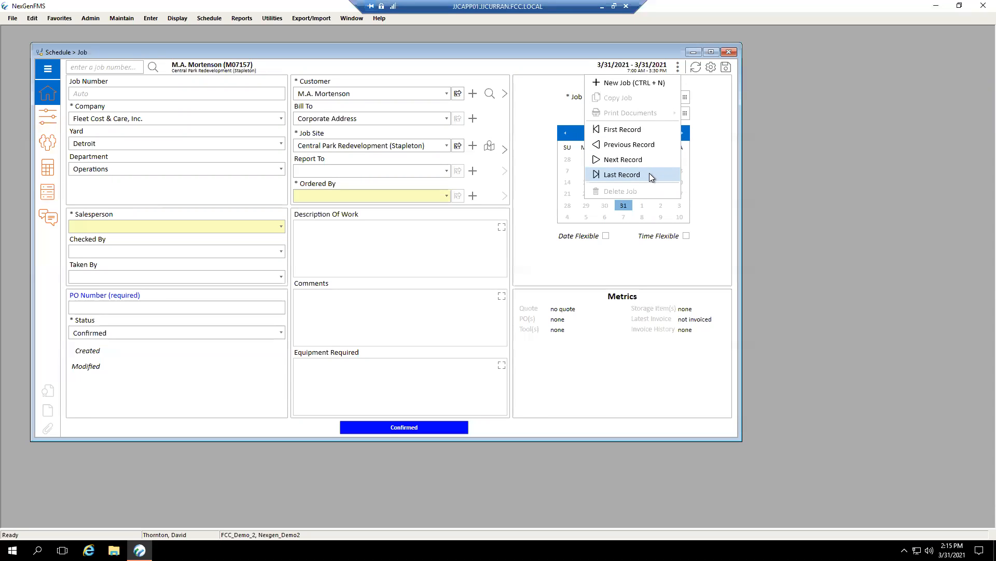
pyautogui.click(706, 178)
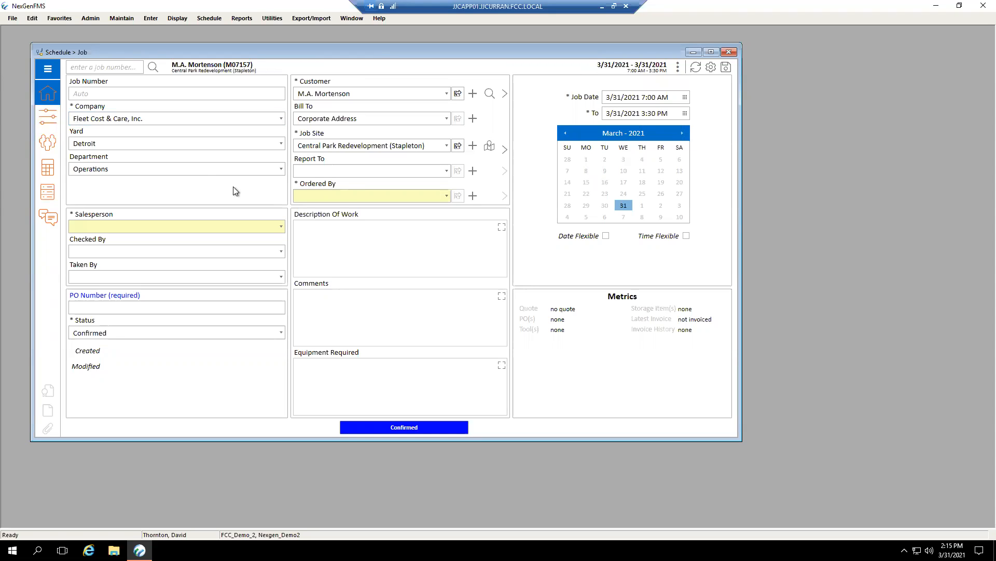
# Choose the job's salesperson and the Report To contact from the available names.
pyautogui.click(281, 227)
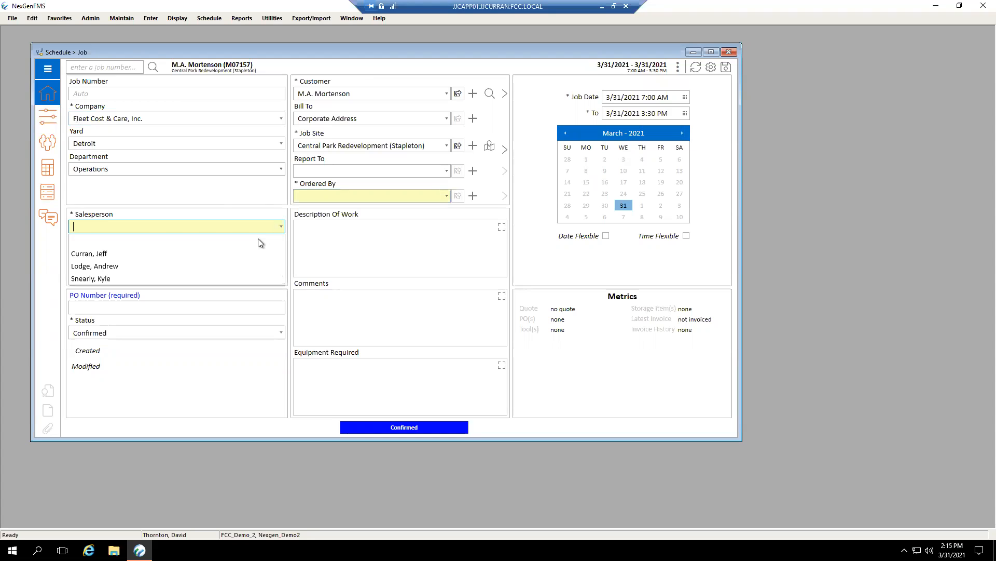
pyautogui.click(188, 266)
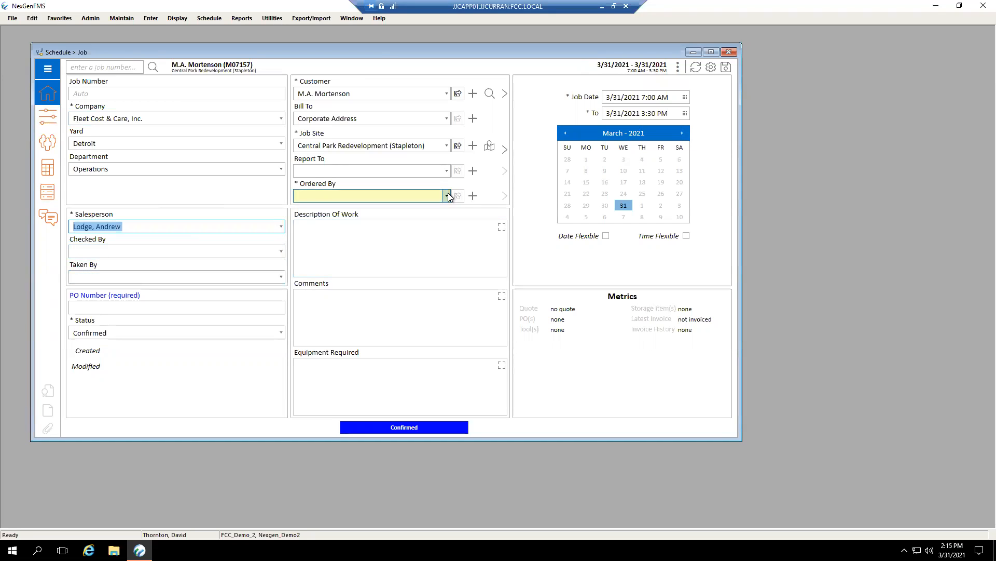
pyautogui.click(446, 171)
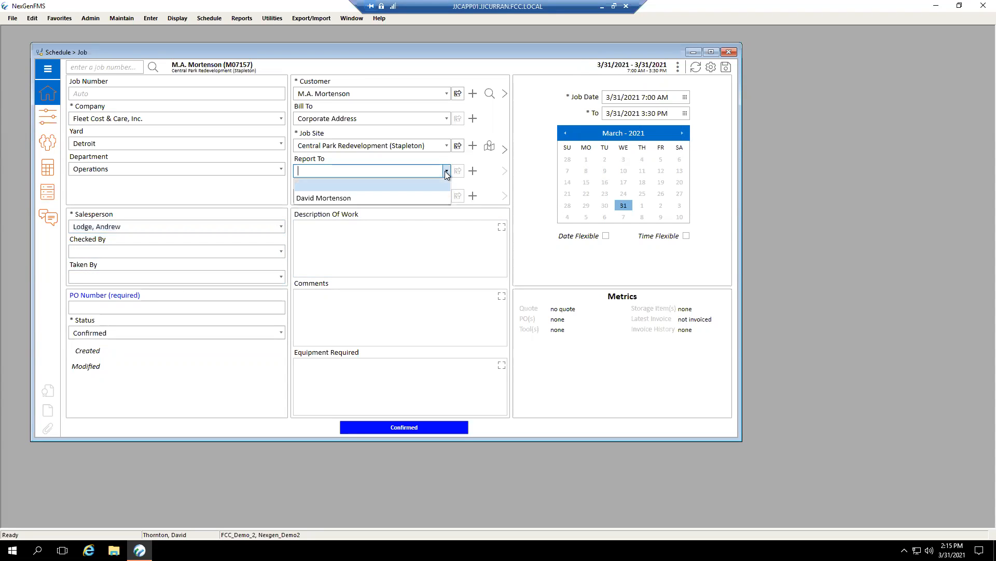
pyautogui.click(348, 199)
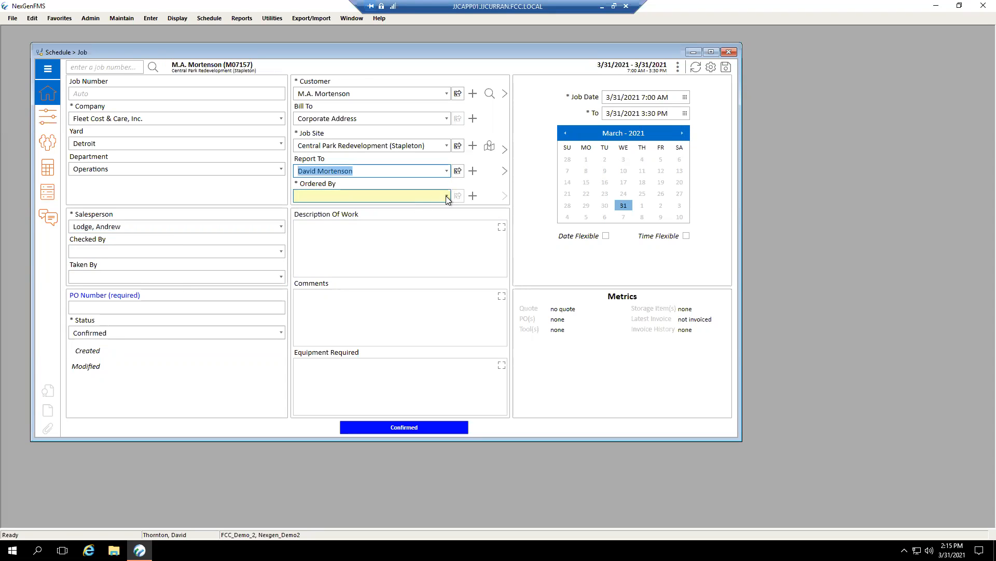
# Select the Ordered By contact, clear the required field, and select the same contact again.
pyautogui.click(446, 196)
pyautogui.click(363, 221)
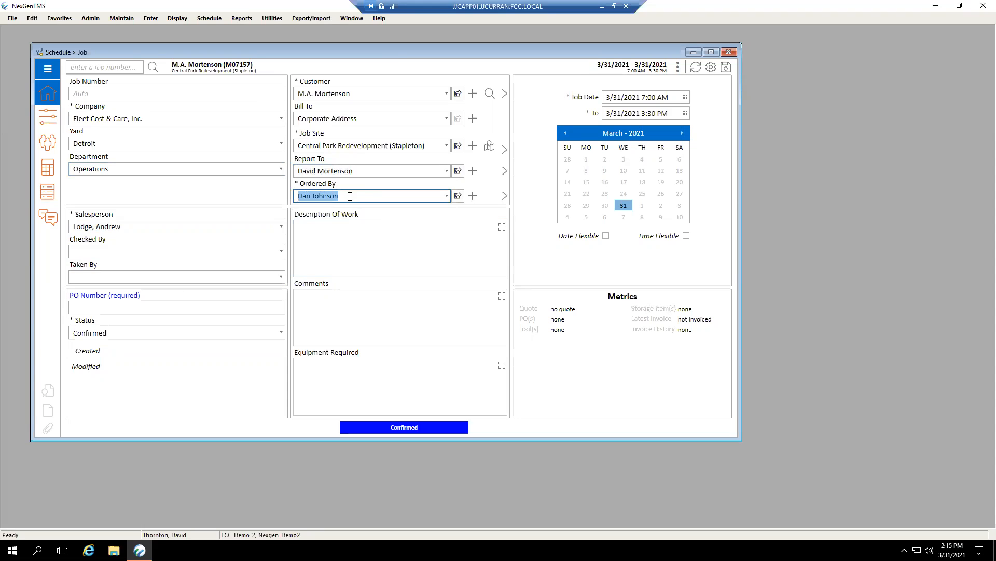
pyautogui.press('BackSpace')
pyautogui.press('Tab')
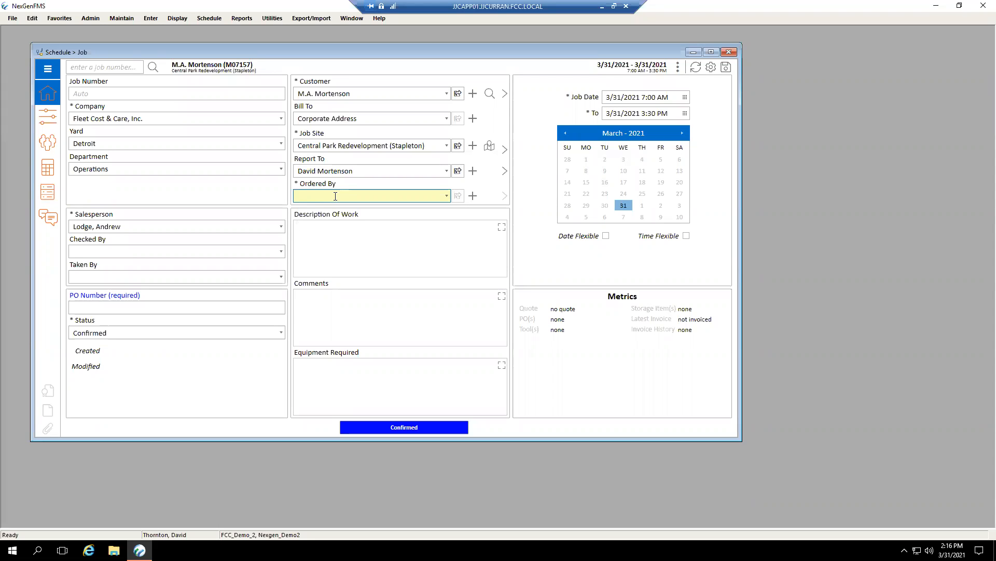
pyautogui.press('Tab')
pyautogui.click(447, 195)
pyautogui.click(369, 224)
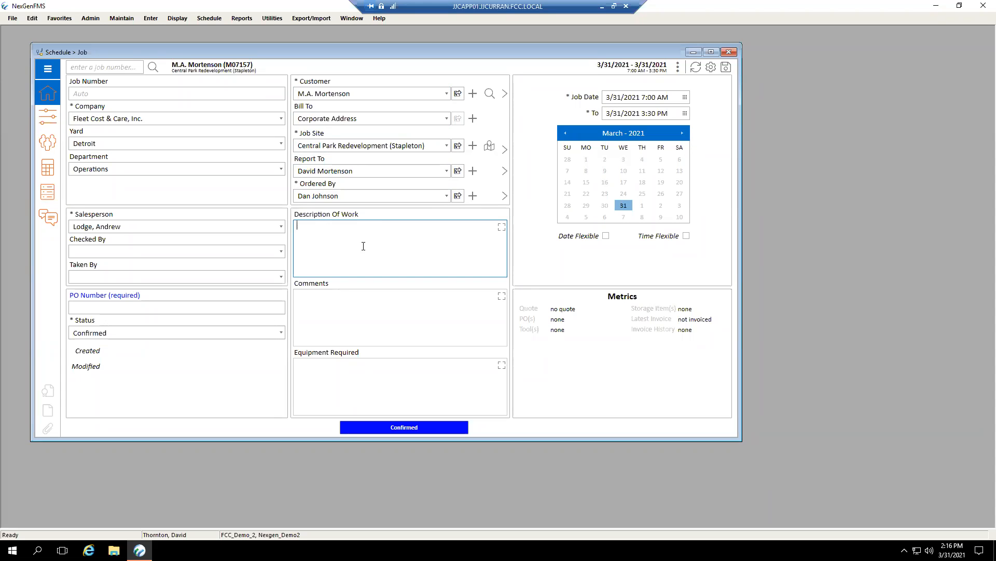
# Enter "Lift and set as directed" as the Description Of Work, fixing the misspelled last word with the spelling suggestion "directed".
pyautogui.click(333, 318)
pyautogui.click(372, 382)
pyautogui.click(379, 262)
pyautogui.write('Lift and st e')
pyautogui.write('as dircted')
pyautogui.rightClick(356, 228)
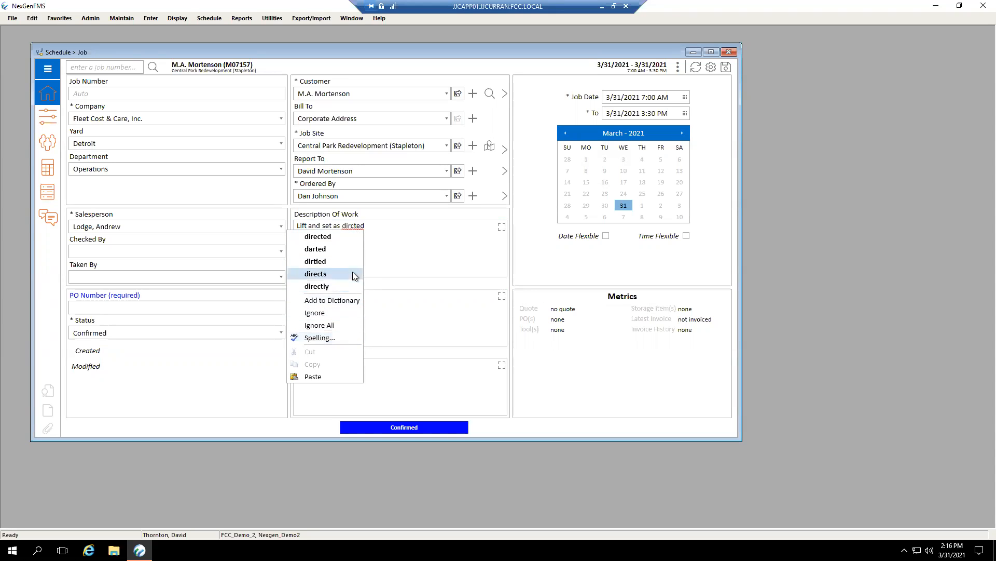
pyautogui.click(331, 237)
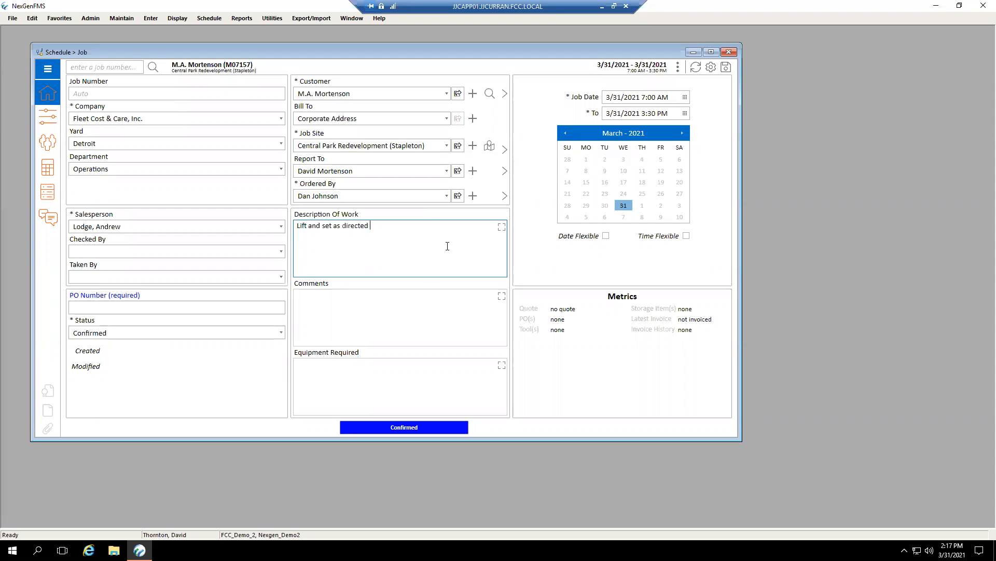
# View the Description Of Work in its enlarged text editor, make the editor window taller, and cancel out of it.
pyautogui.click(502, 228)
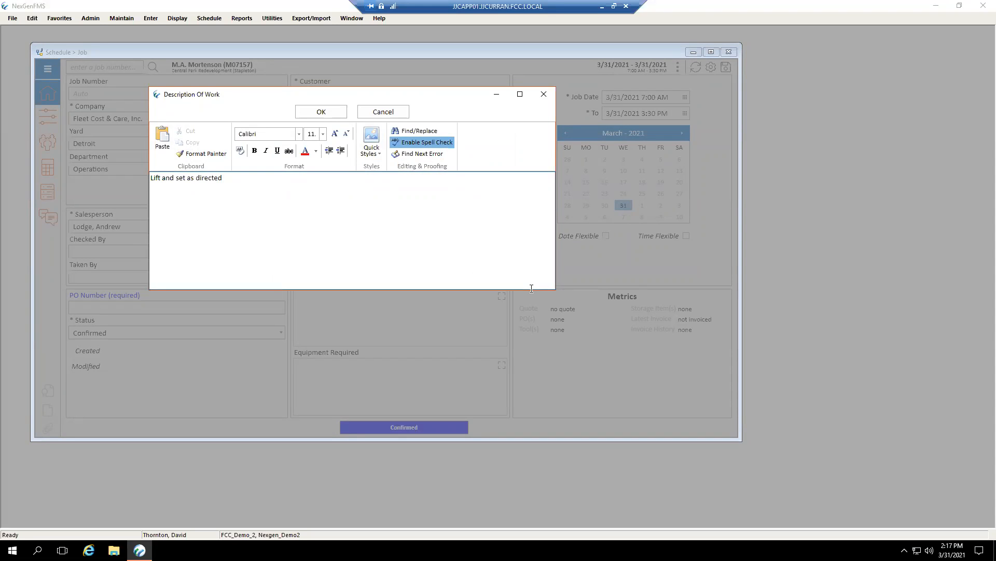
pyautogui.moveTo(531, 288); pyautogui.dragTo(536, 389)
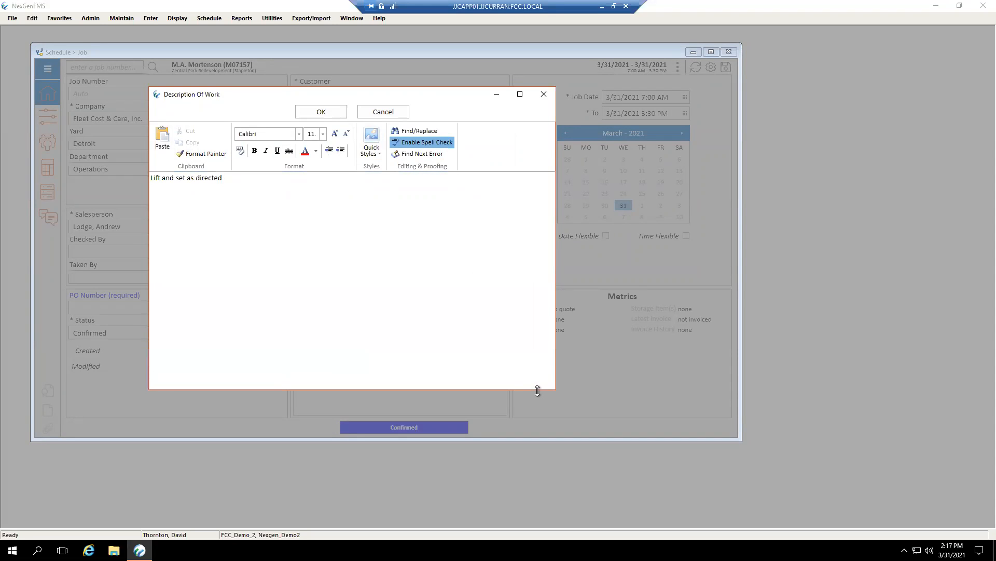
pyautogui.click(389, 113)
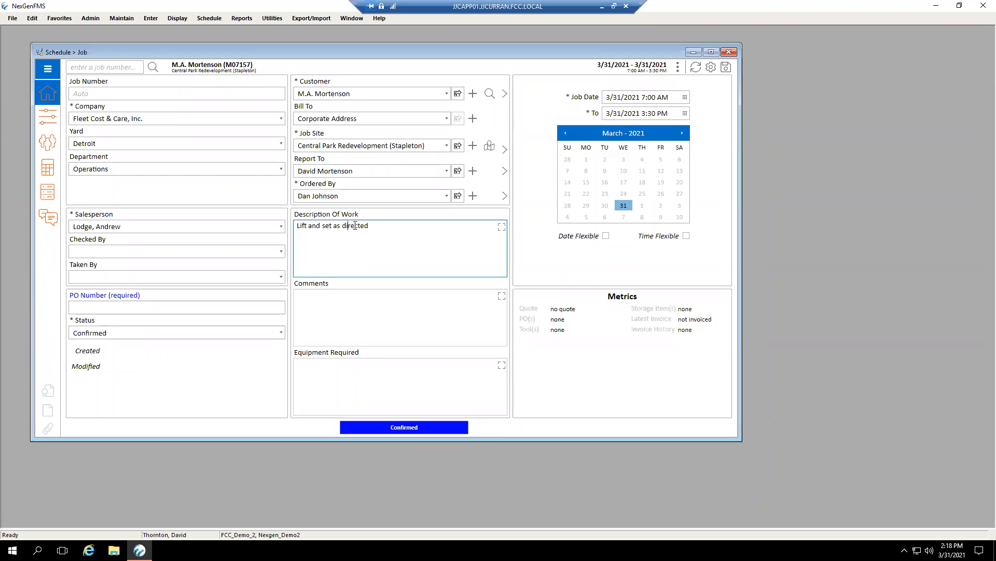
pyautogui.doubleClick(355, 225)
pyautogui.doubleClick(326, 226)
pyautogui.tripleClick(331, 241)
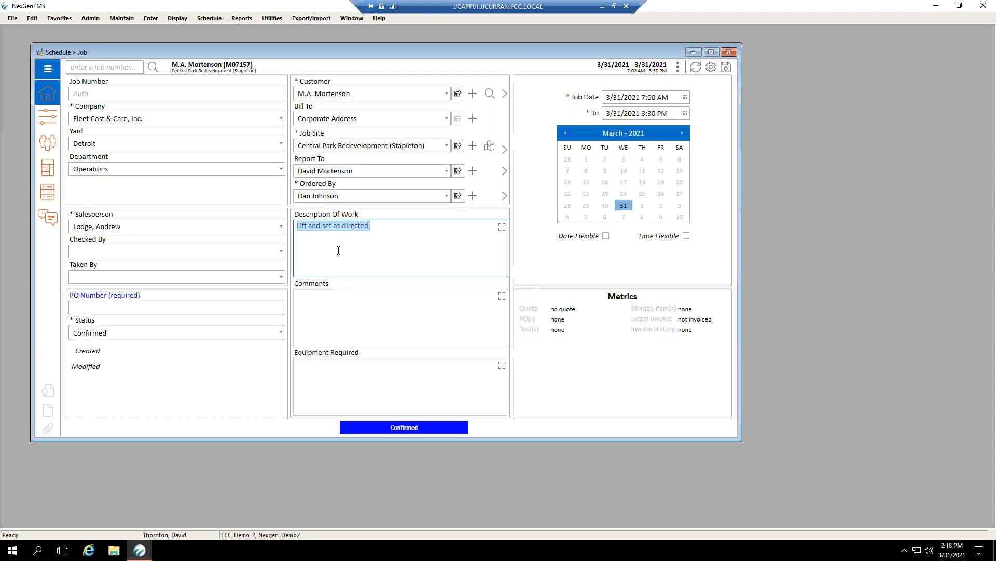
pyautogui.click(385, 227)
pyautogui.click(396, 317)
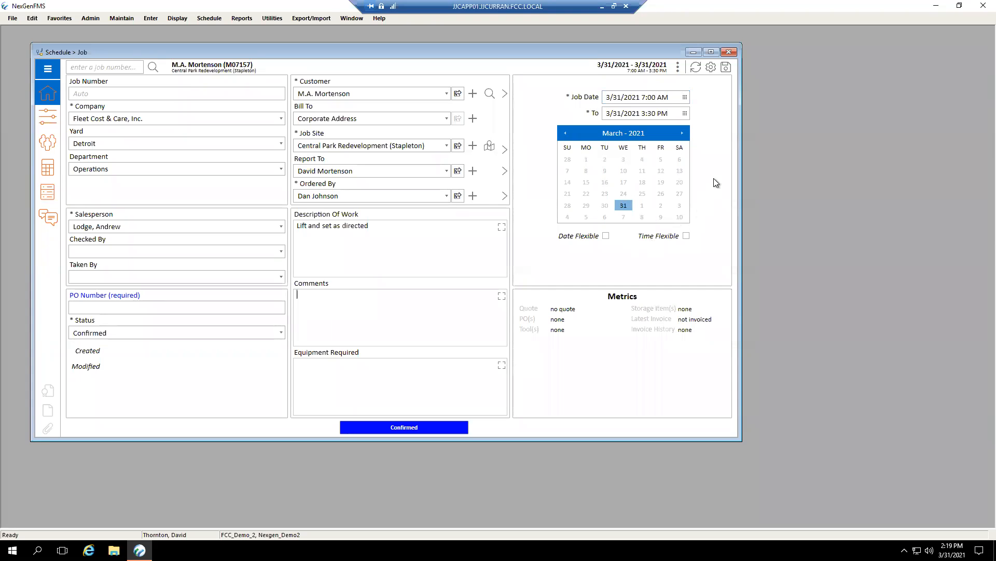
# Set the Job Date to 04/15/2021 with a start time of 16 (4:00 PM).
pyautogui.click(649, 100)
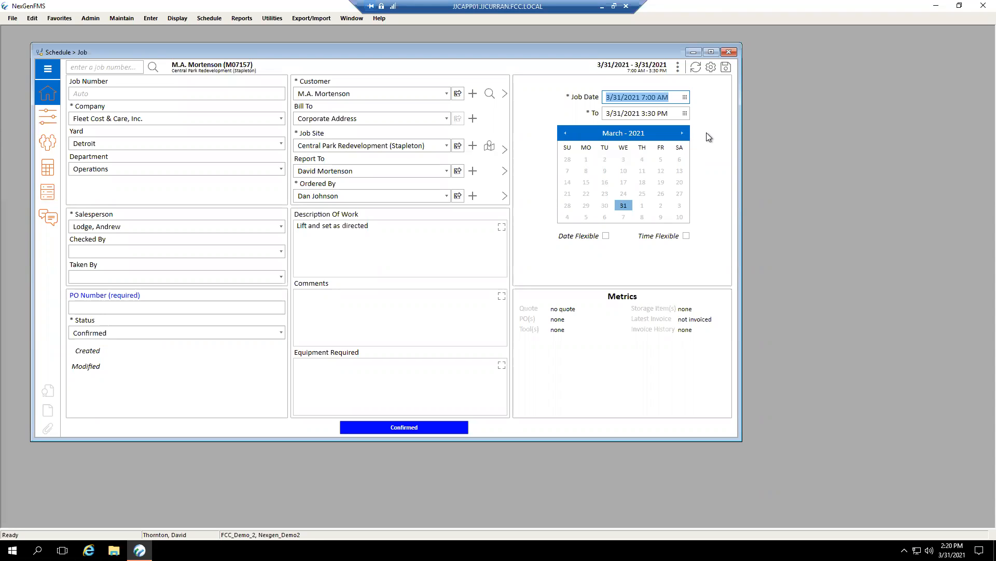
pyautogui.write('04/15/2021 8')
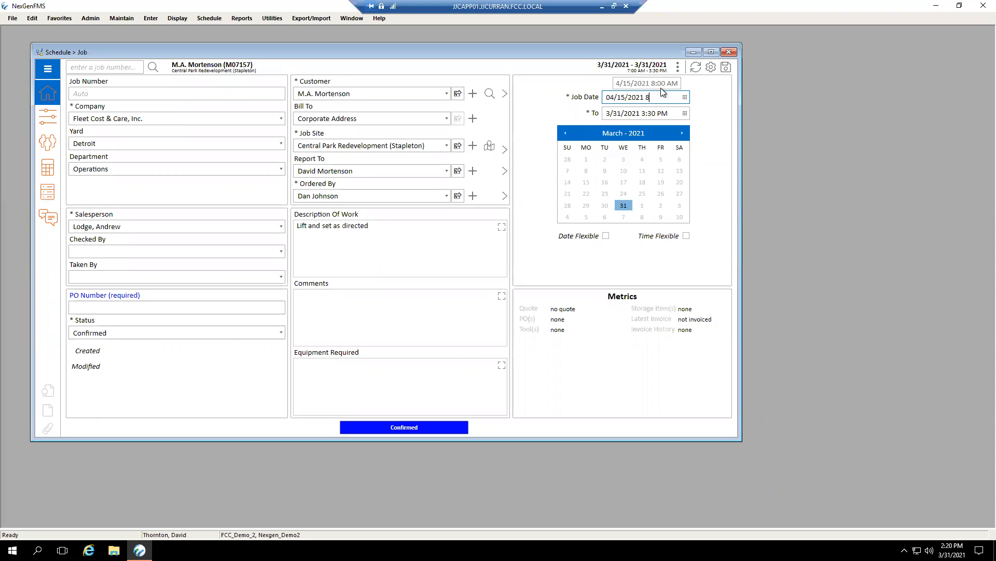
pyautogui.press('BackSpace')
pyautogui.press('BackSpace')
pyautogui.write('16')
pyautogui.press('Tab')
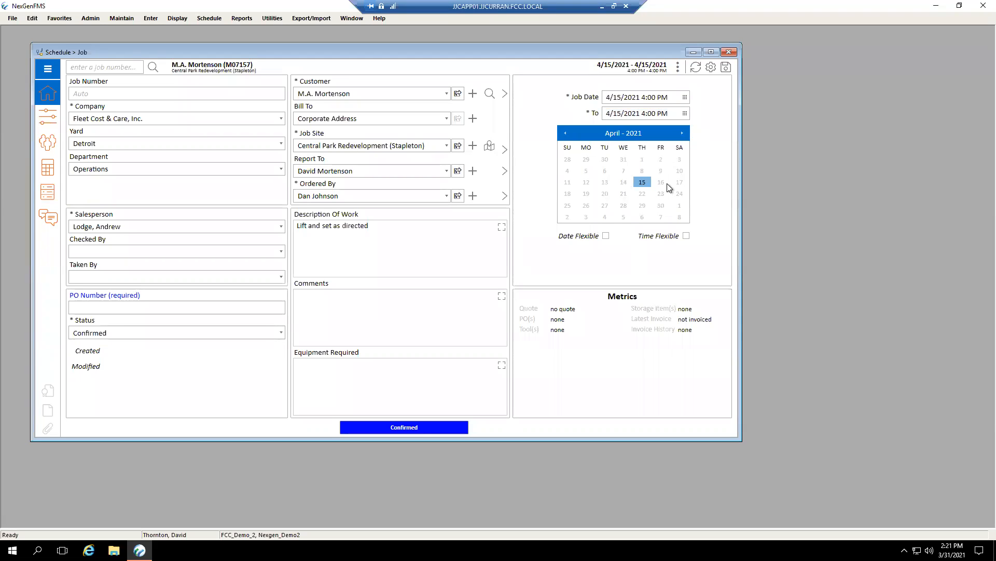
# Set the job's To date to April 30, 2021, and page the calendar through the following months and back to April.
pyautogui.click(685, 114)
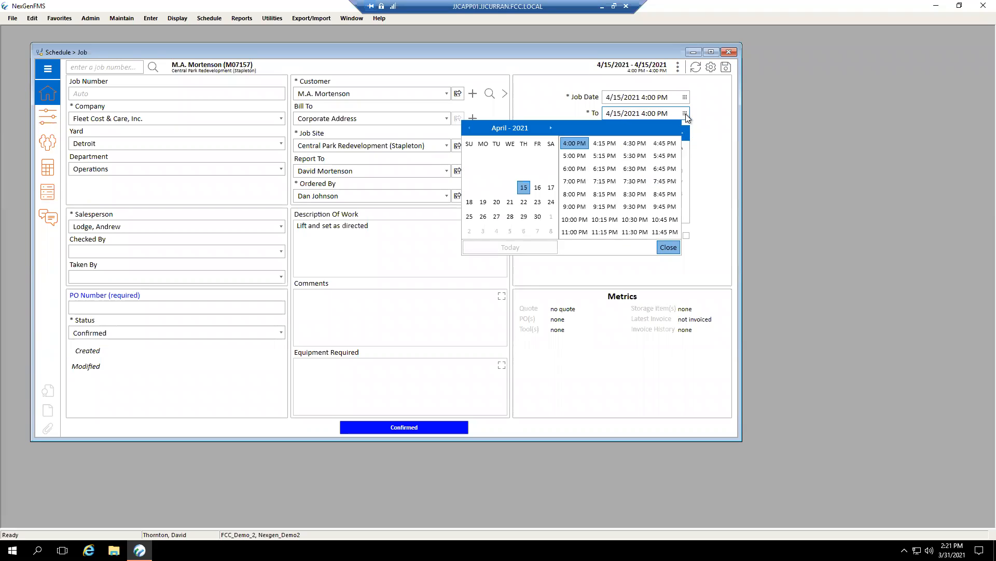
pyautogui.click(543, 219)
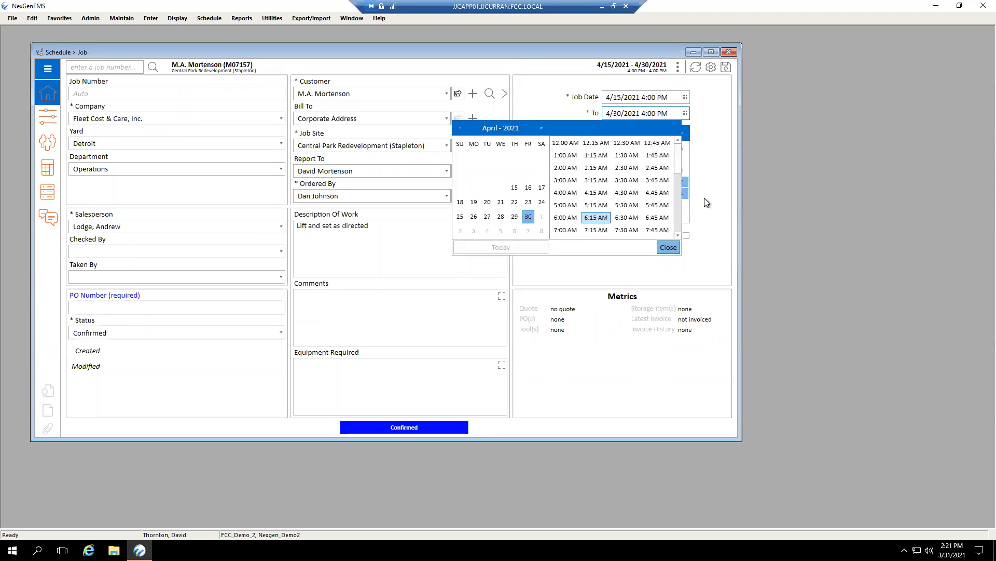
pyautogui.click(704, 202)
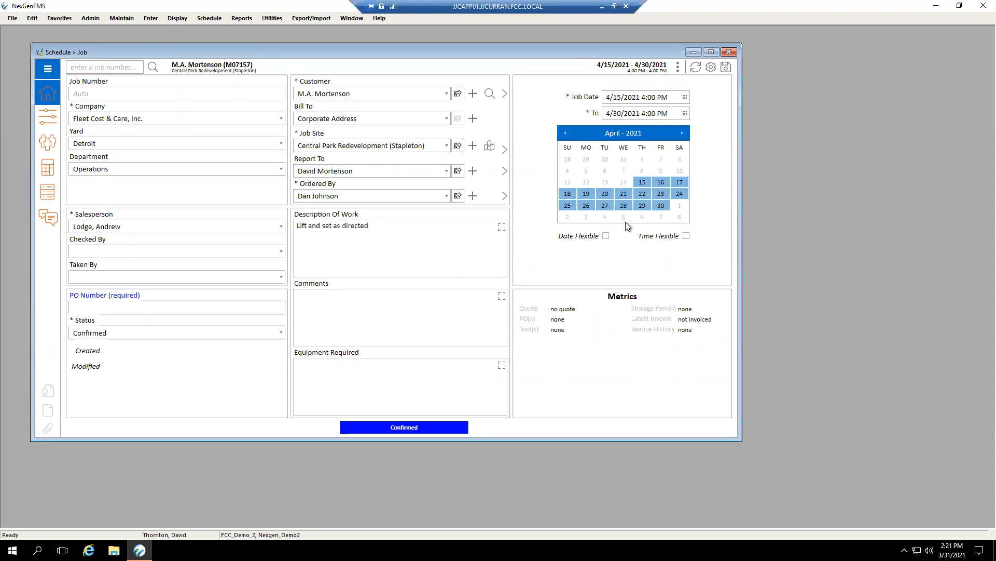
pyautogui.click(683, 134)
pyautogui.click(683, 133)
pyautogui.click(565, 134)
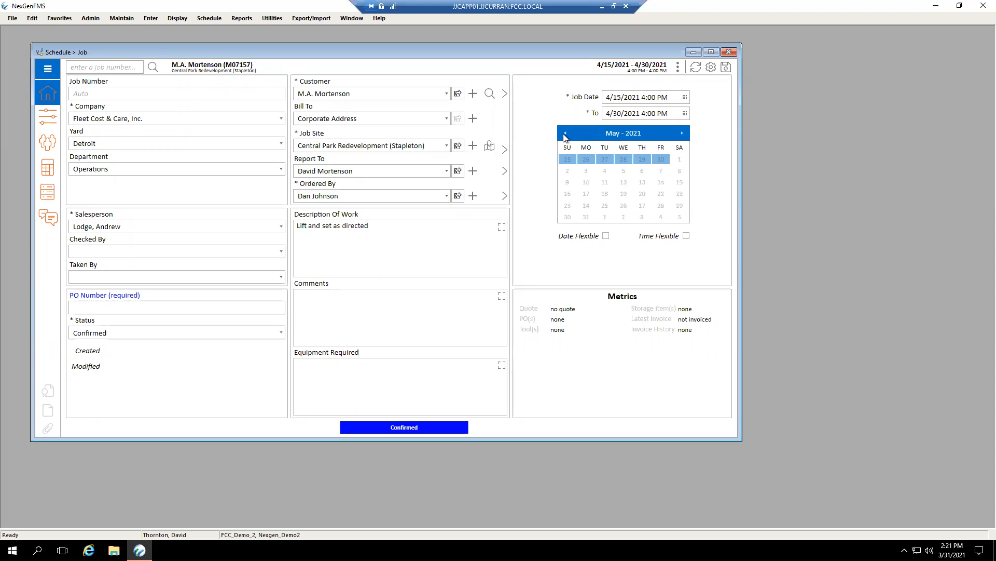
pyautogui.click(565, 135)
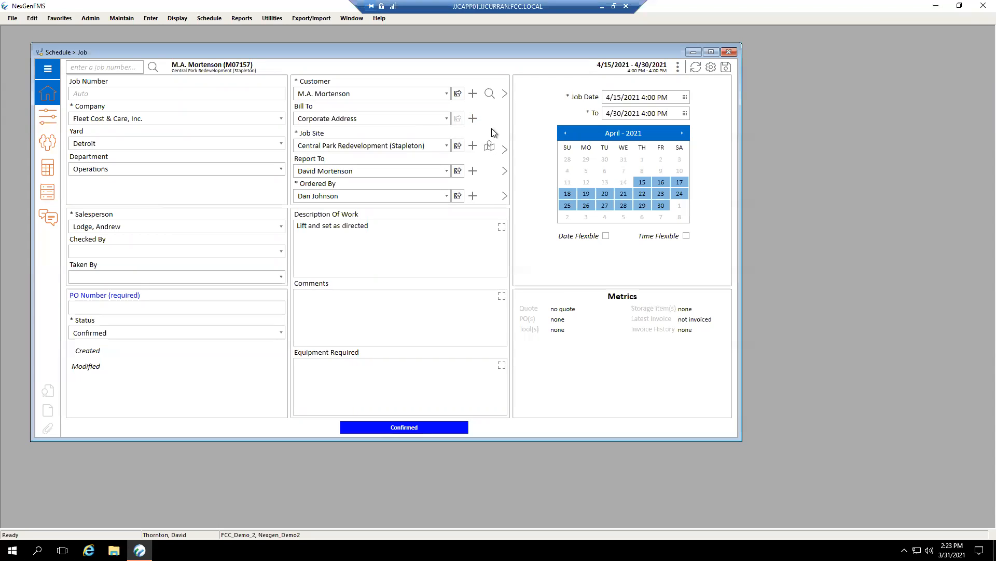
# View the M.A. Mortenson customer record, close it, and show the job site on the map.
pyautogui.click(458, 94)
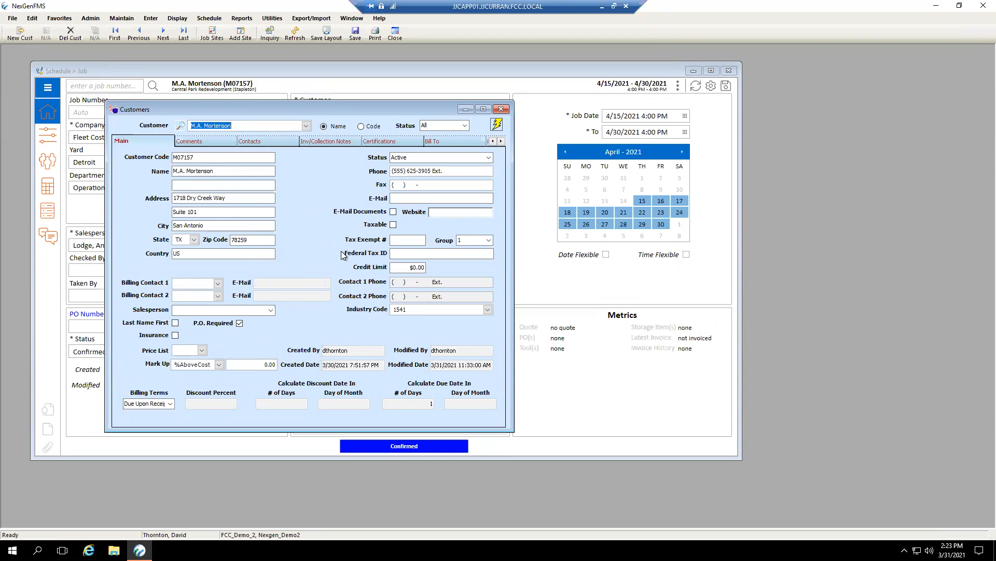
pyautogui.click(501, 109)
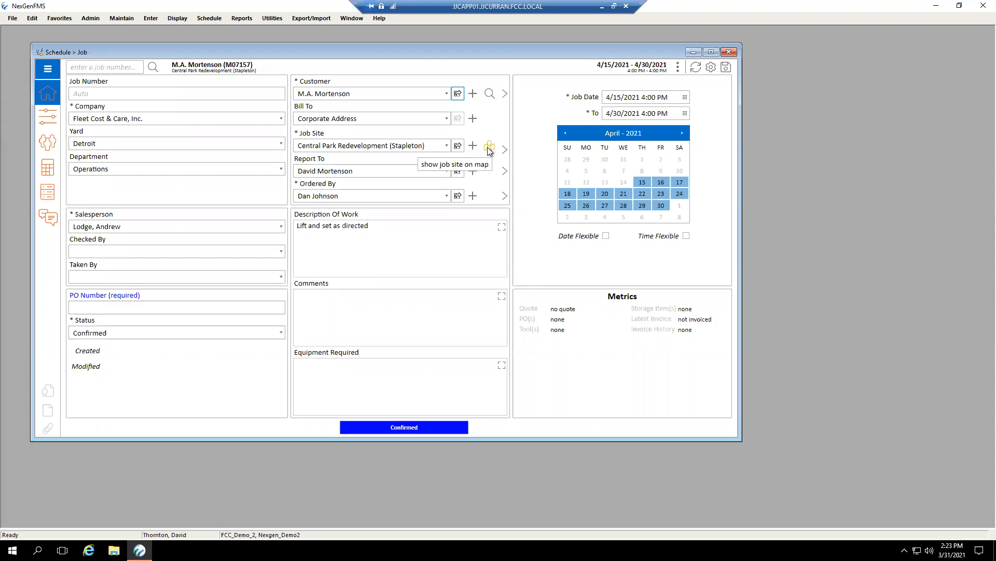
pyautogui.click(489, 148)
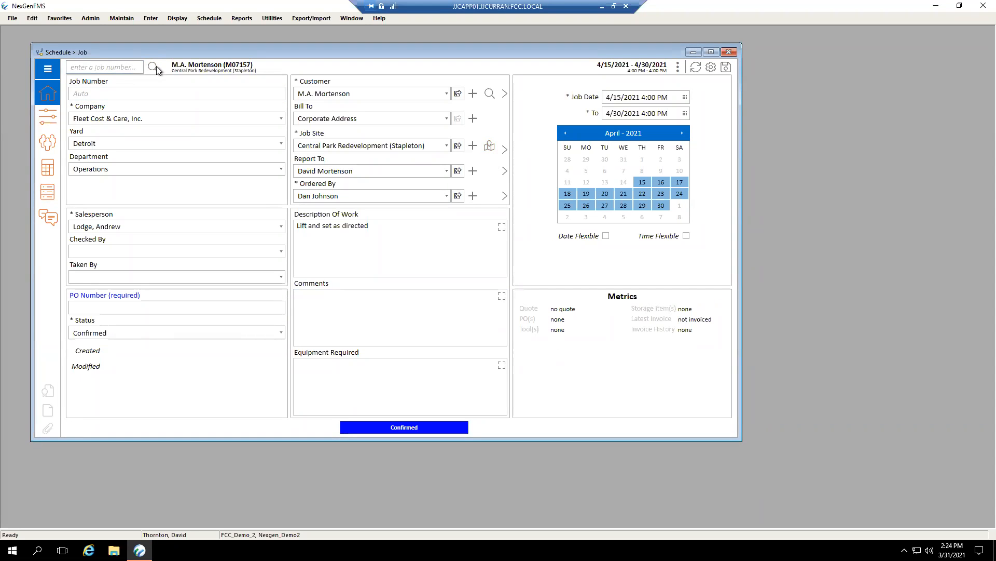
# Search for the existing M.A. Mortenson job by its job number, discard the unsaved changes, and open the matching job.
pyautogui.click(135, 67)
pyautogui.write('14659')
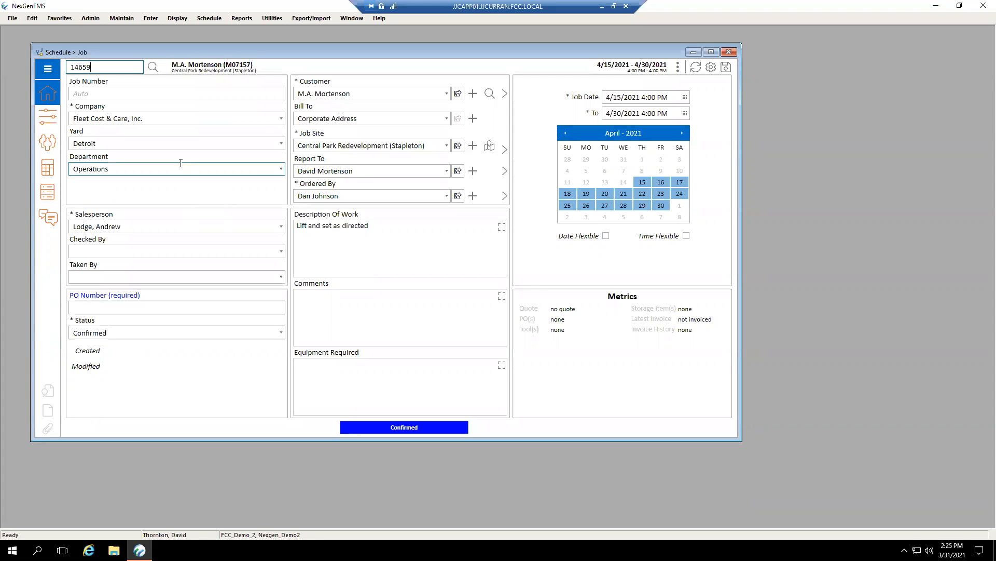
pyautogui.press('Return')
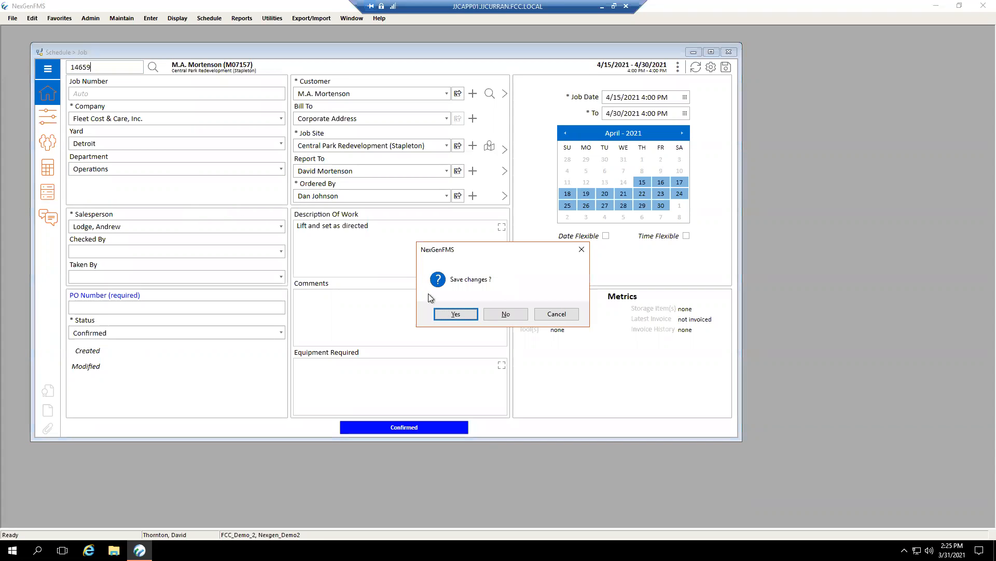
pyautogui.click(507, 315)
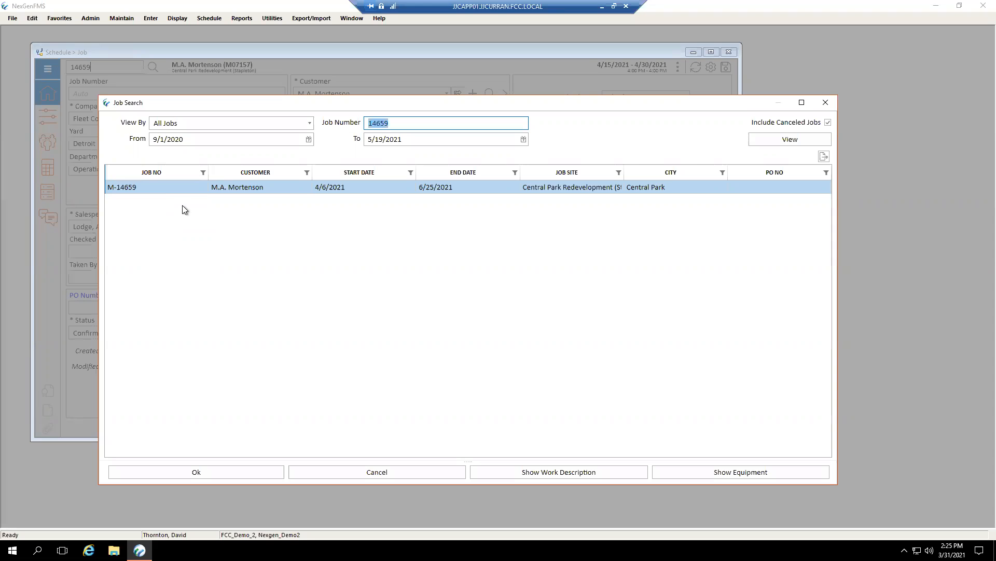
pyautogui.doubleClick(171, 190)
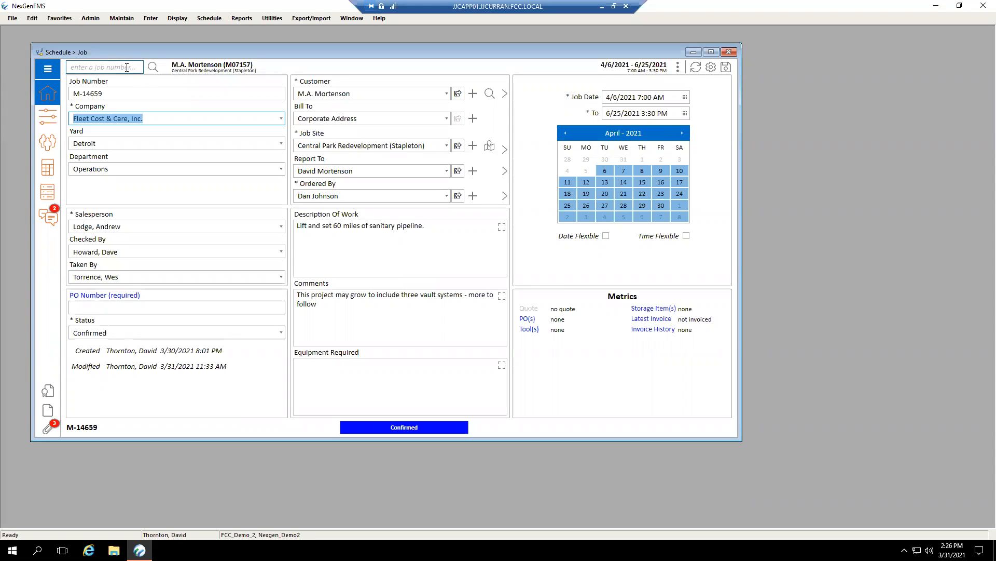
# Start a new job and choose its salesperson from the available names.
pyautogui.click(127, 68)
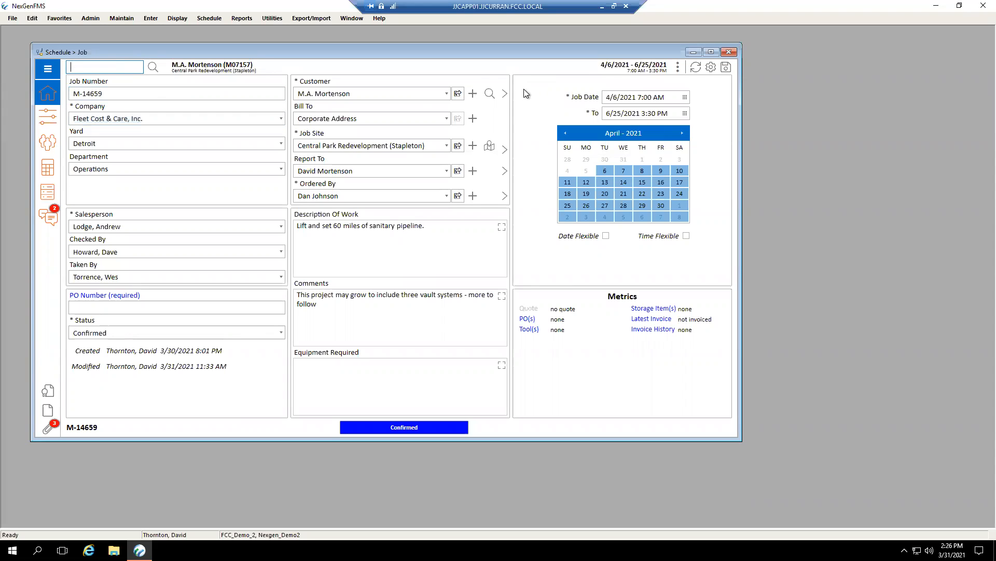
pyautogui.click(677, 70)
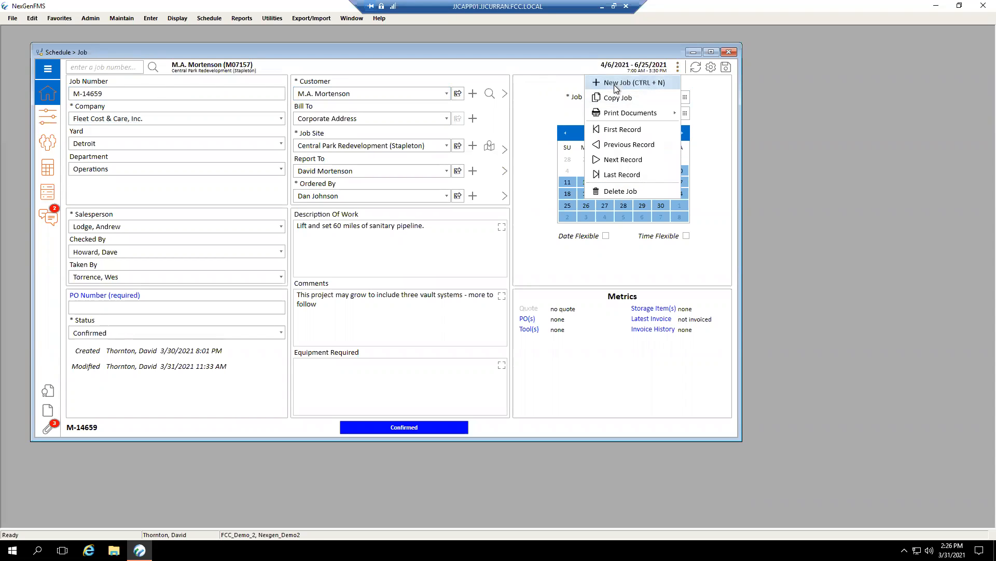
pyautogui.click(136, 185)
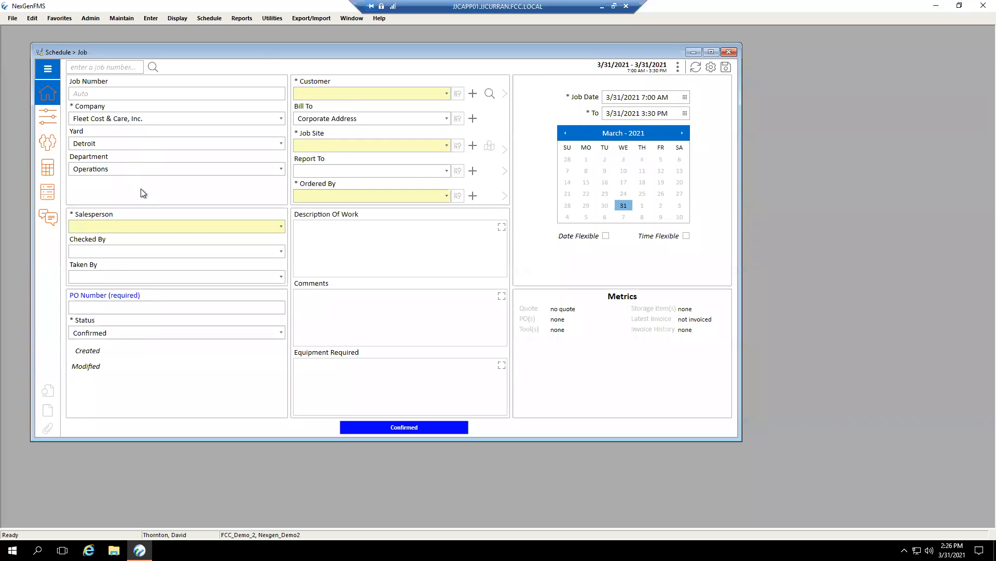
pyautogui.click(280, 227)
pyautogui.click(207, 266)
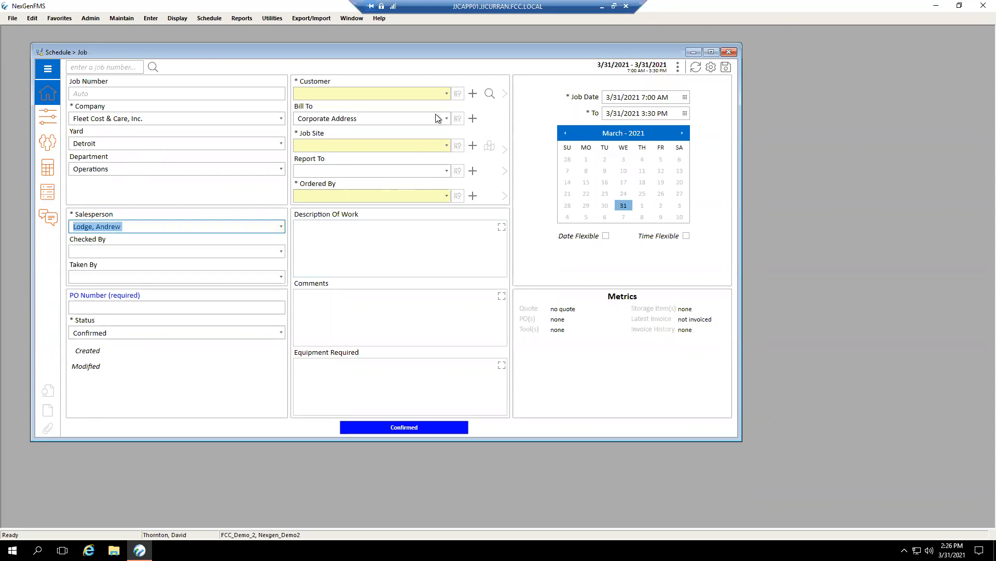
# Set the new job's Customer to M.A. Mortenson and its Job Site to Central Park Redevelopment (Stapleton).
pyautogui.click(446, 94)
pyautogui.click(417, 94)
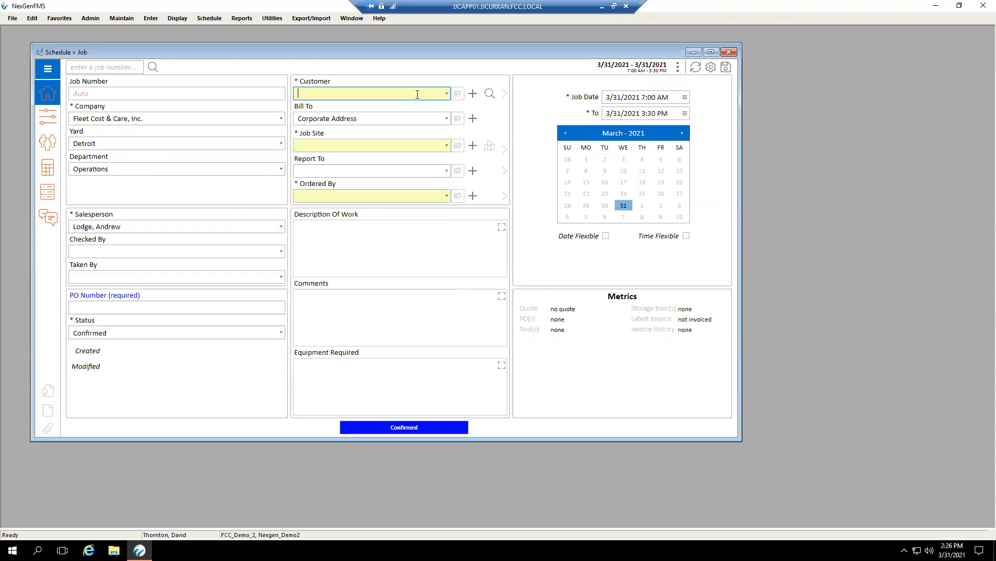
pyautogui.write('M.A')
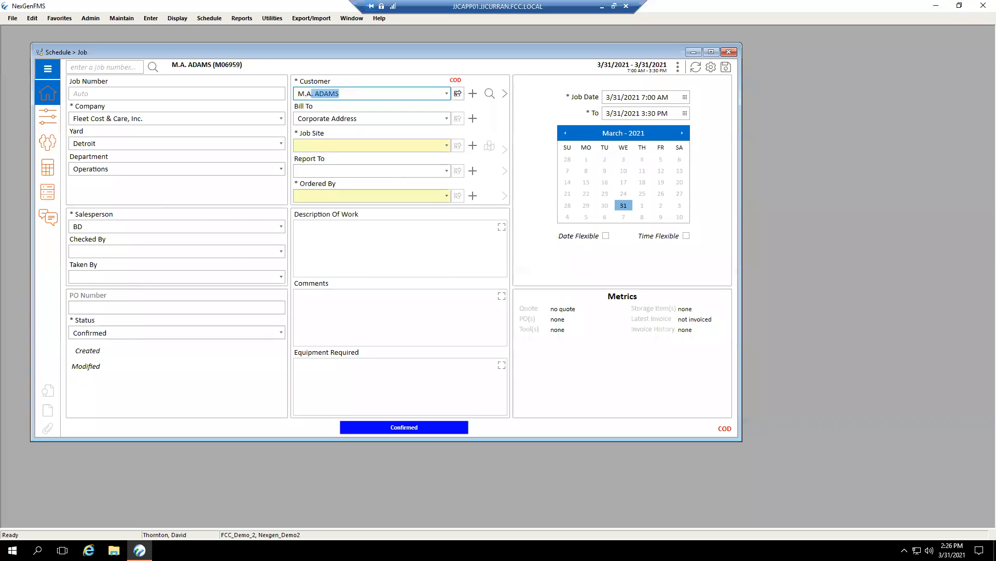
pyautogui.write('. Mortenson')
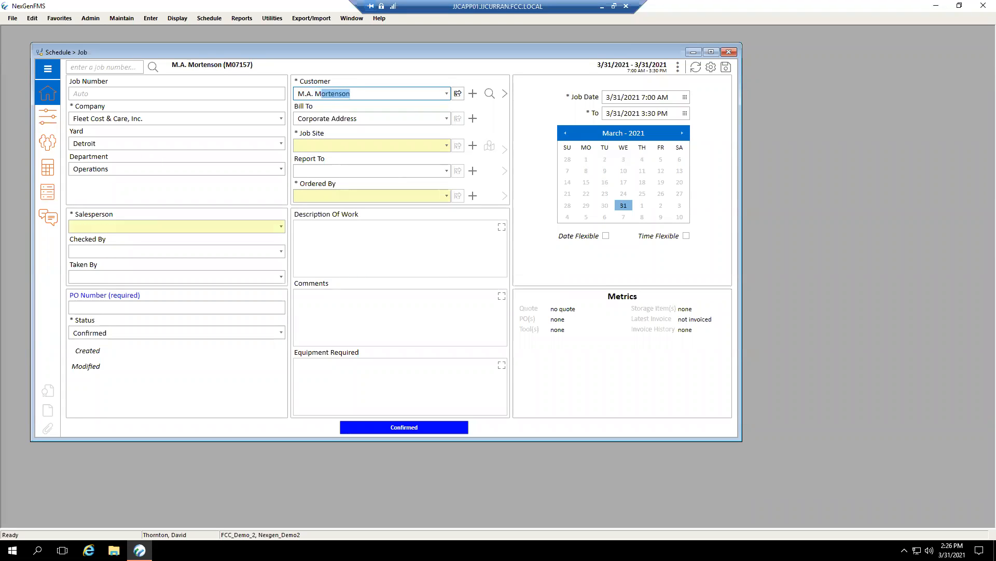
pyautogui.press('Tab')
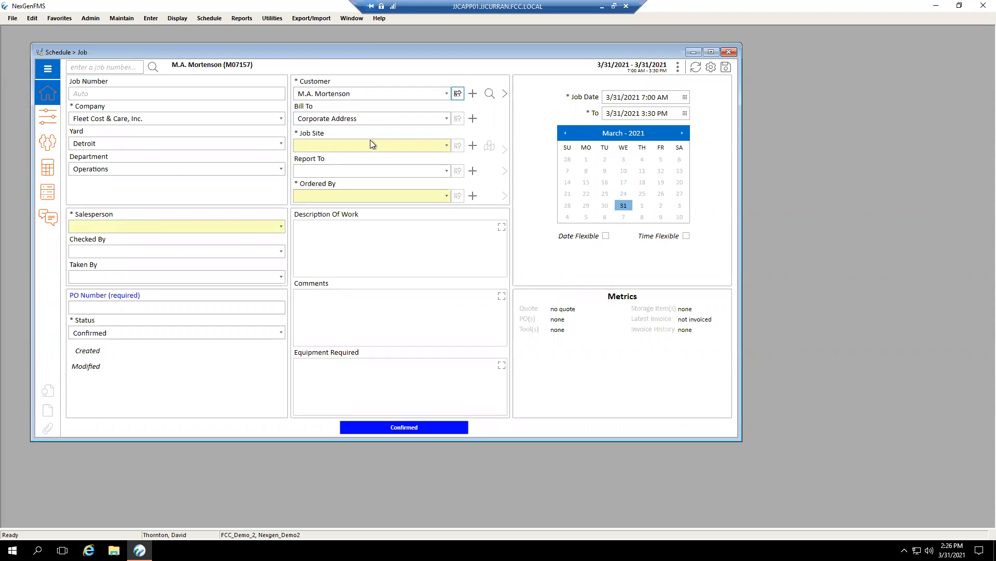
pyautogui.click(446, 146)
pyautogui.click(290, 204)
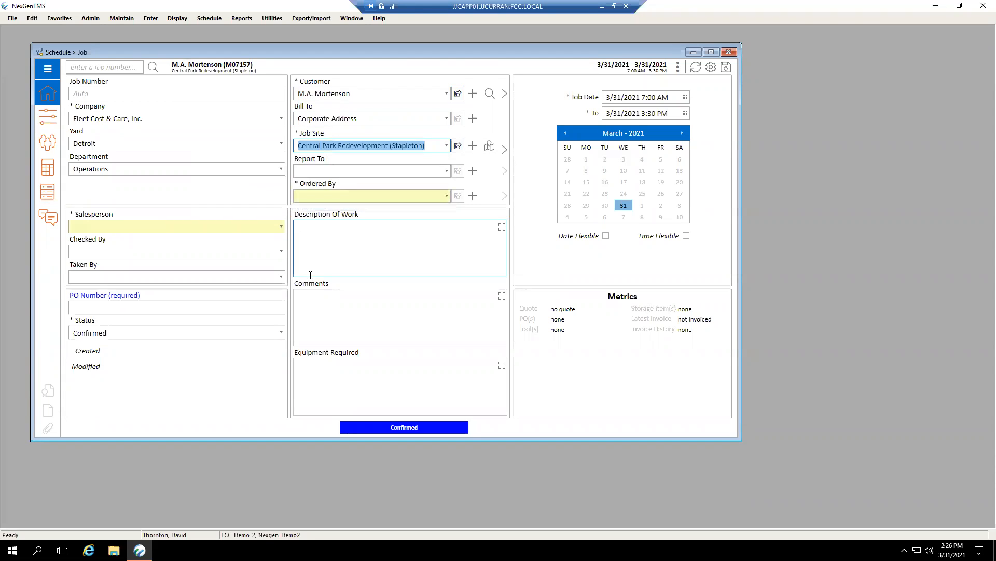
# Choose the Report To and Ordered By contacts for the new job.
pyautogui.click(445, 171)
pyautogui.click(381, 198)
pyautogui.click(447, 196)
pyautogui.click(360, 222)
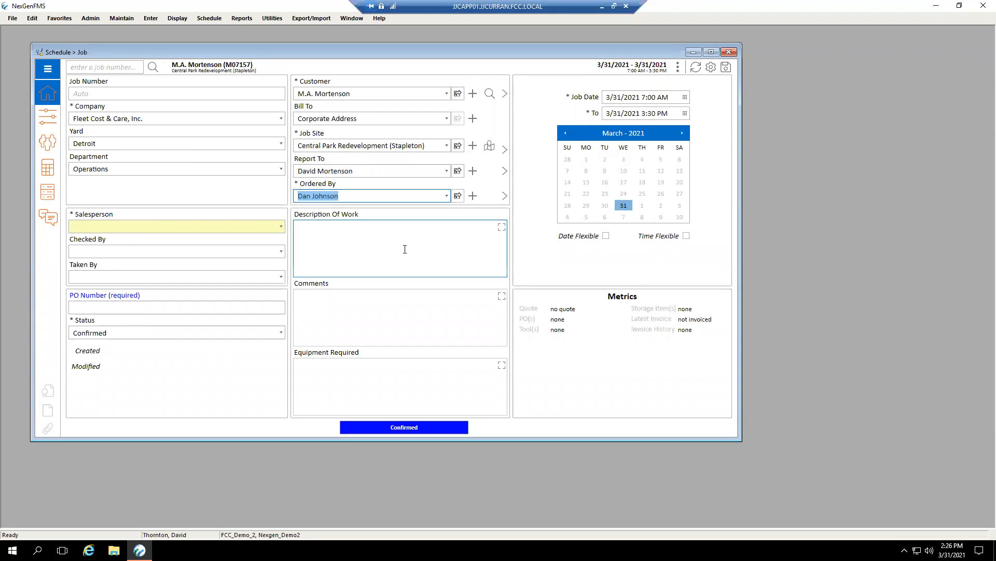
# Enter "Lift and set 4 mechanical units" as the Description Of Work.
pyautogui.click(412, 255)
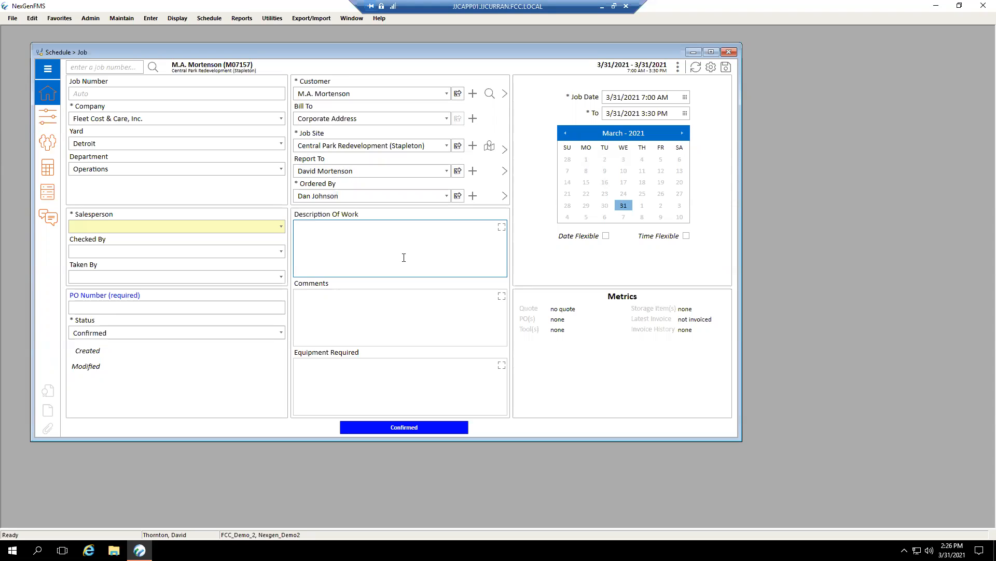
pyautogui.write('Lift and set 4 mechanical units')
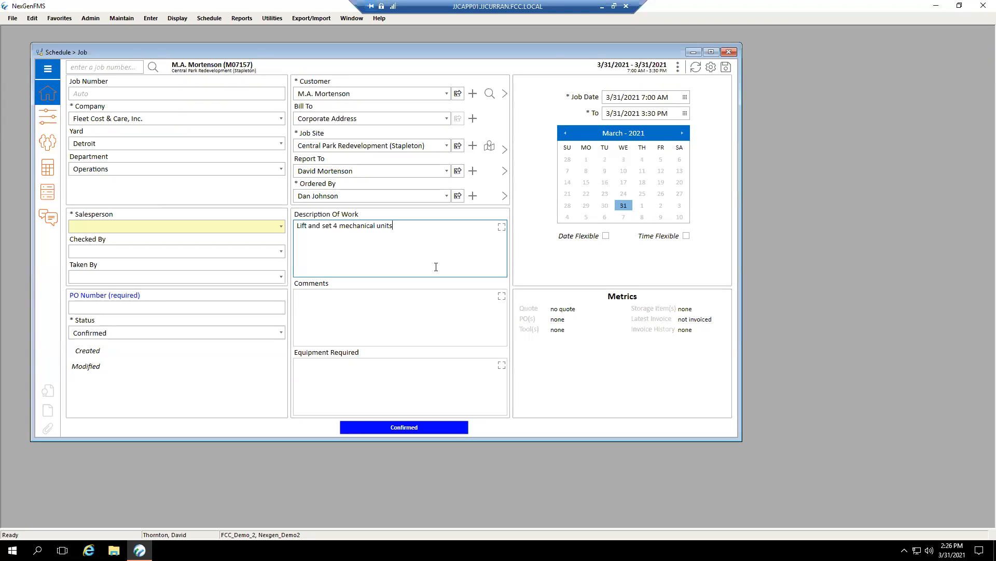
# Set the new job's To date to 4/2/2021, keeping the 3:30 PM end time.
pyautogui.click(686, 113)
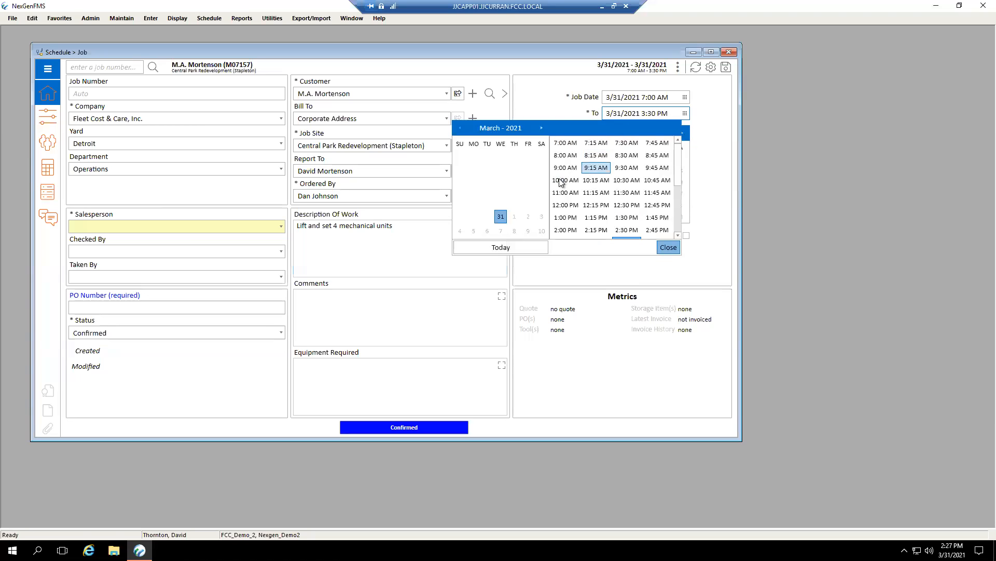
pyautogui.click(527, 217)
pyautogui.click(695, 213)
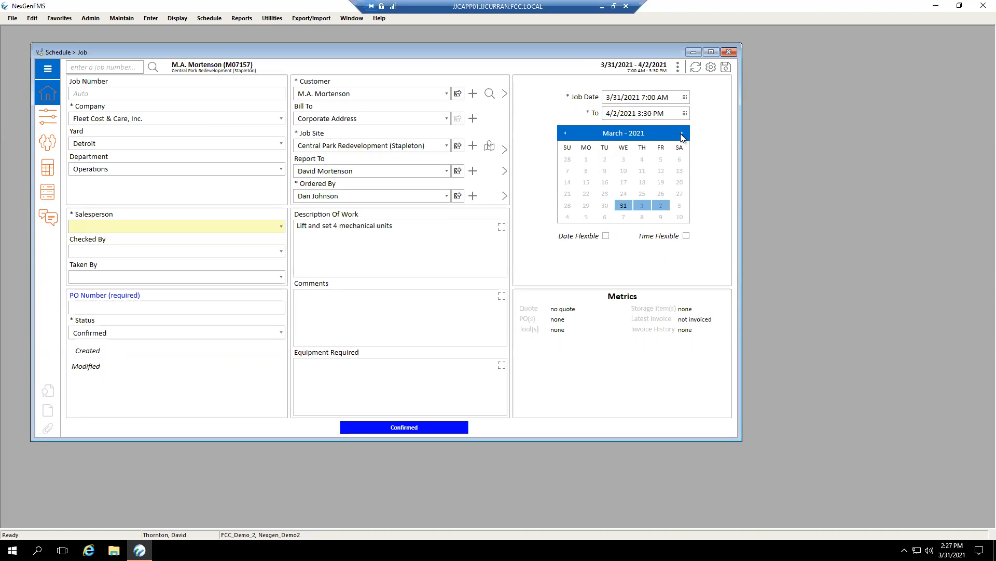
# Set the new job's start time to 7:30 AM on 3/31/2021.
pyautogui.click(652, 114)
pyautogui.click(683, 98)
pyautogui.click(643, 99)
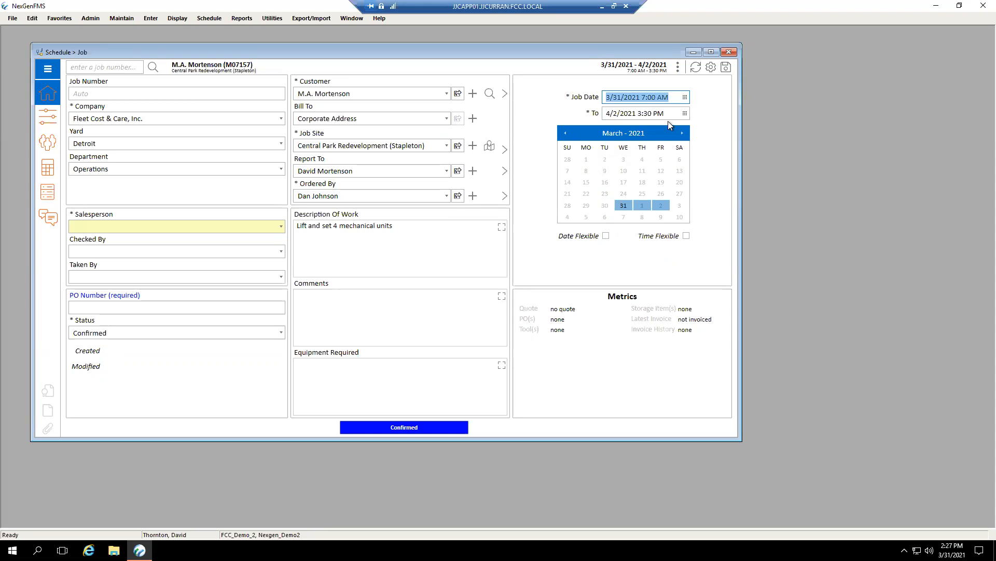
pyautogui.click(685, 98)
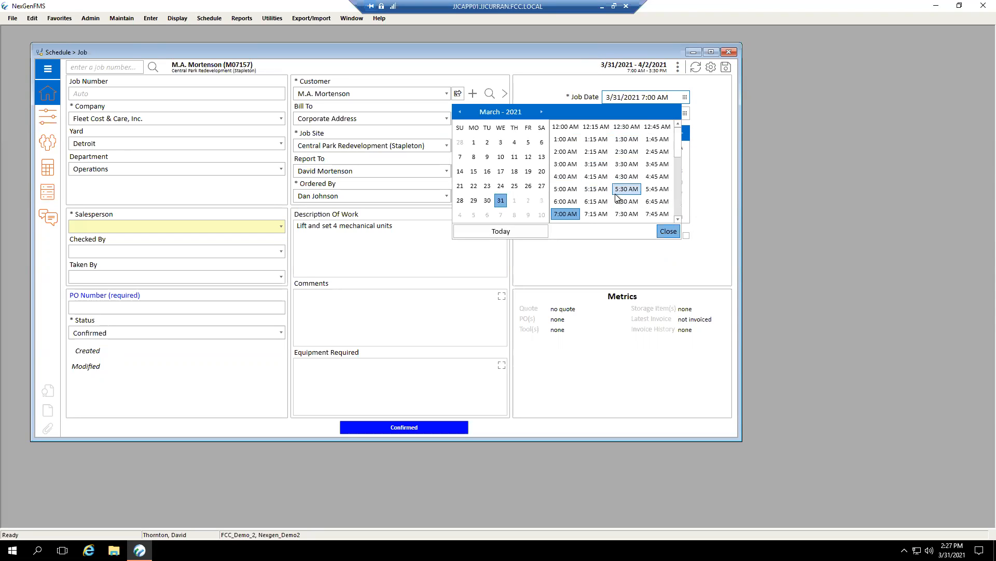
pyautogui.click(635, 215)
pyautogui.click(669, 231)
pyautogui.click(706, 185)
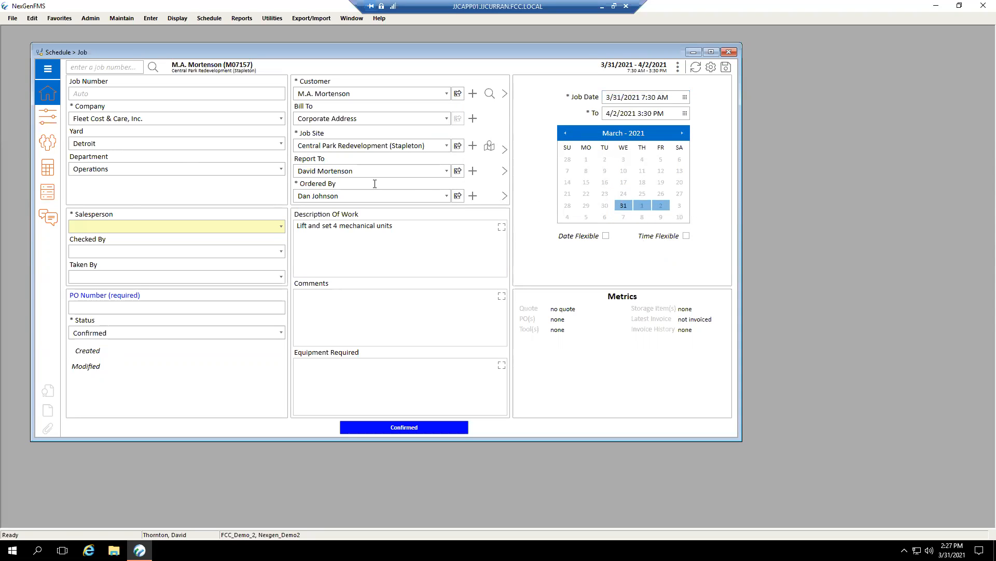
# Examine the job's parameters, including the available Job Type and Industry options.
pyautogui.click(55, 125)
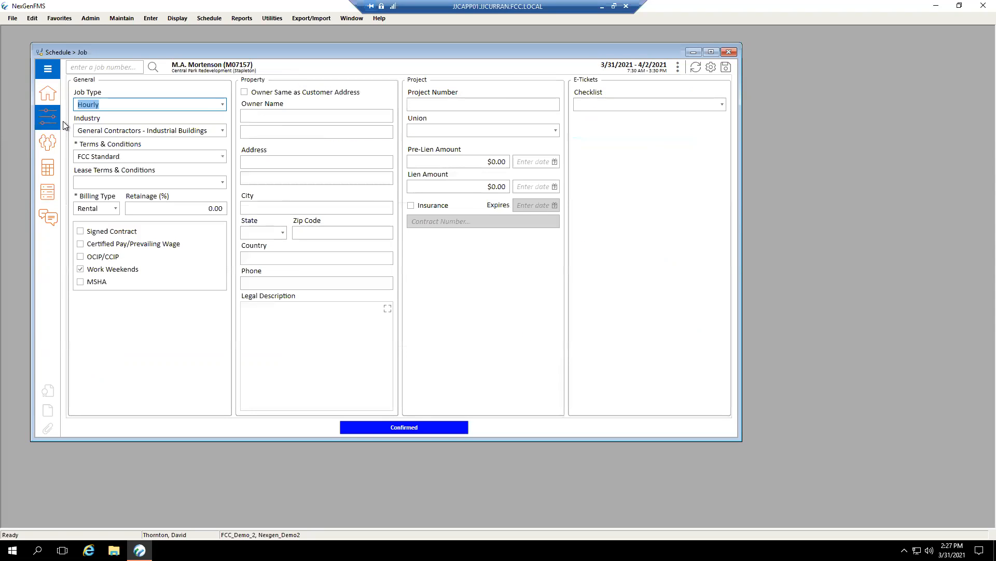
pyautogui.click(146, 116)
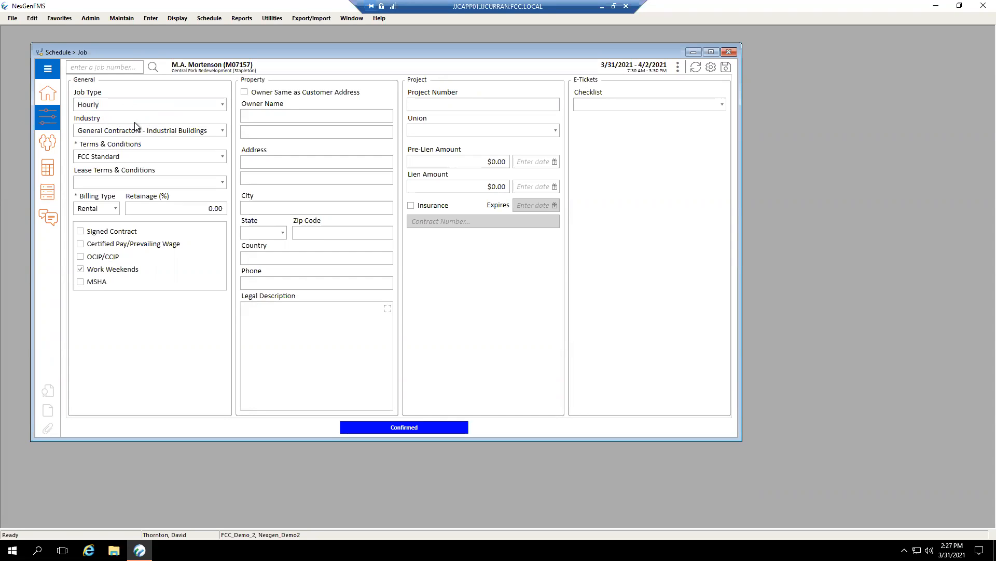
pyautogui.click(223, 105)
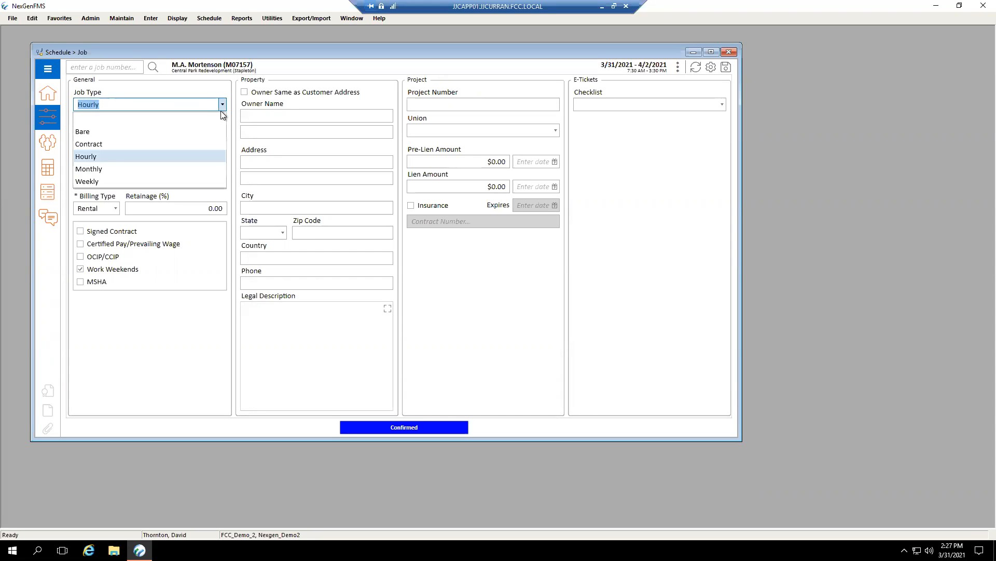
pyautogui.click(197, 99)
pyautogui.click(129, 121)
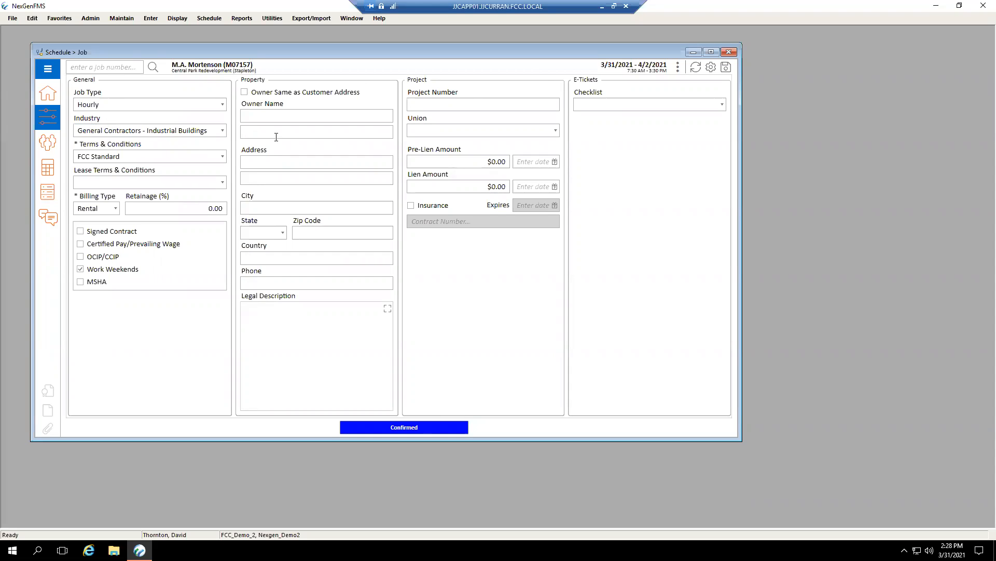
pyautogui.click(223, 130)
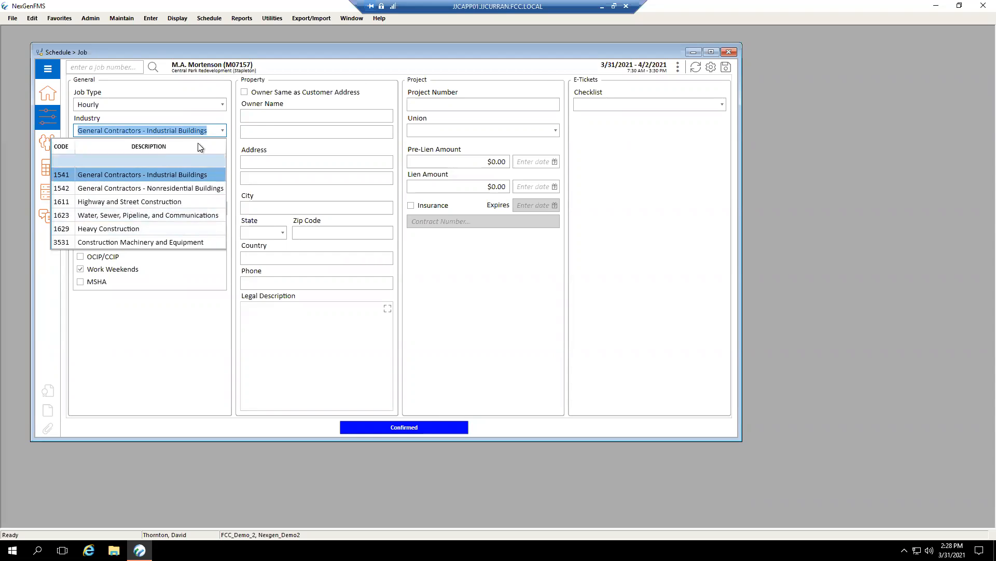
pyautogui.click(204, 121)
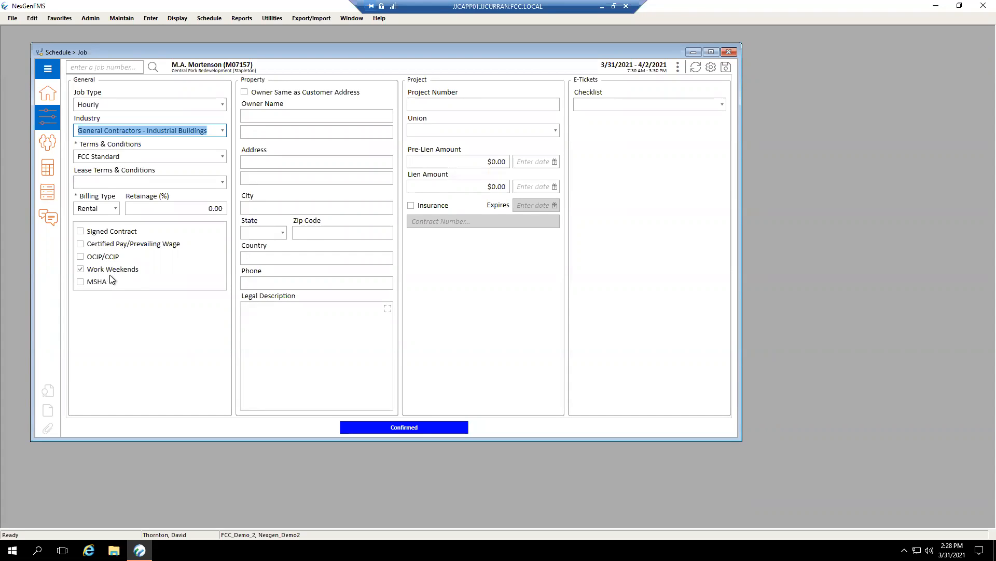
# Try the Certified Pay/Prevailing Wage and OCIP/CCIP options on the job, and clear both again.
pyautogui.click(80, 244)
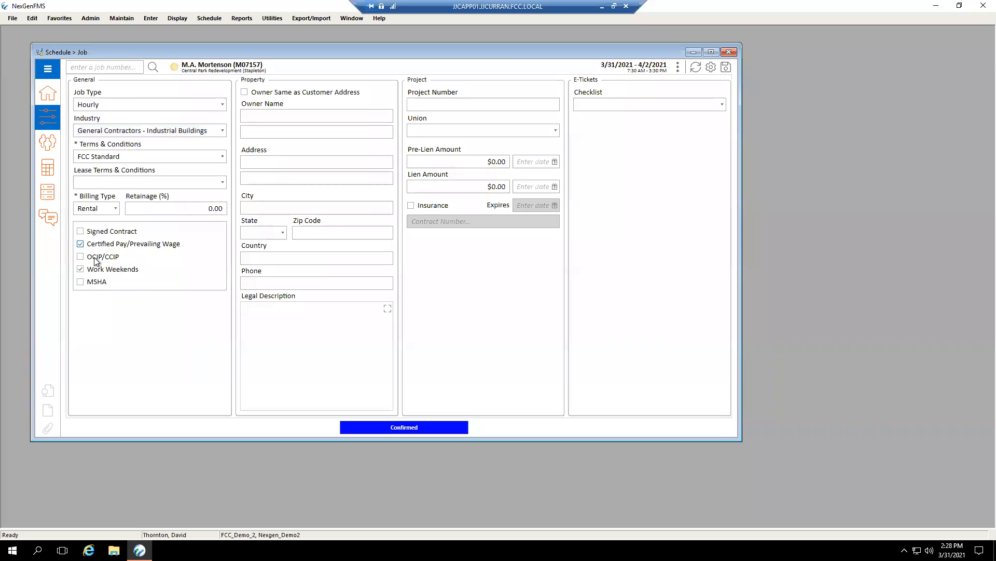
pyautogui.click(79, 256)
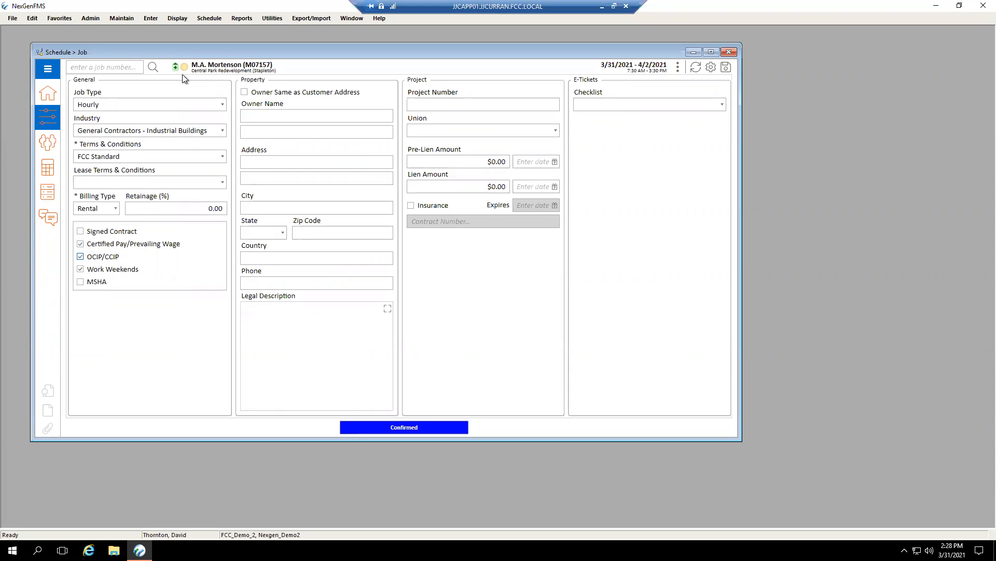
pyautogui.click(80, 257)
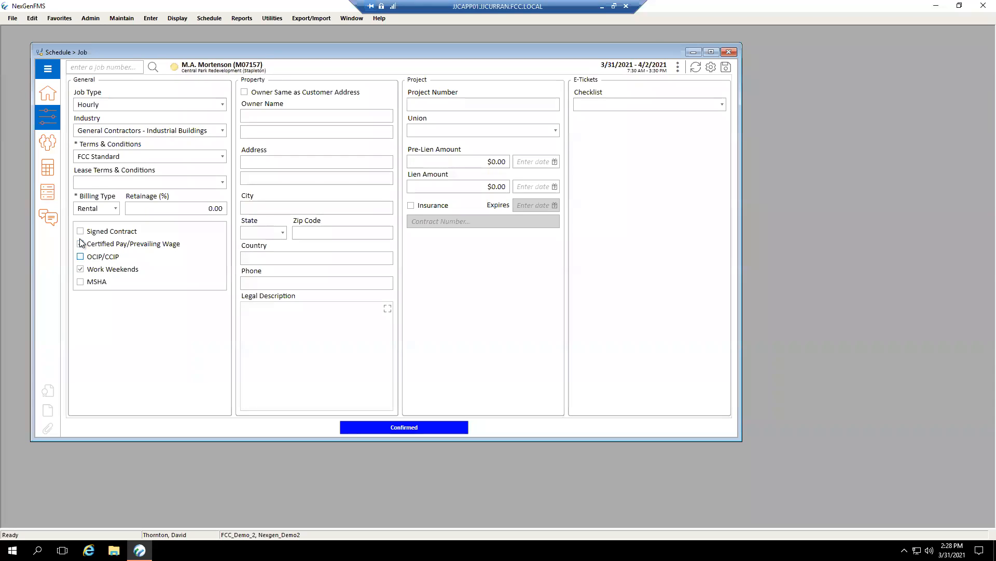
pyautogui.click(80, 243)
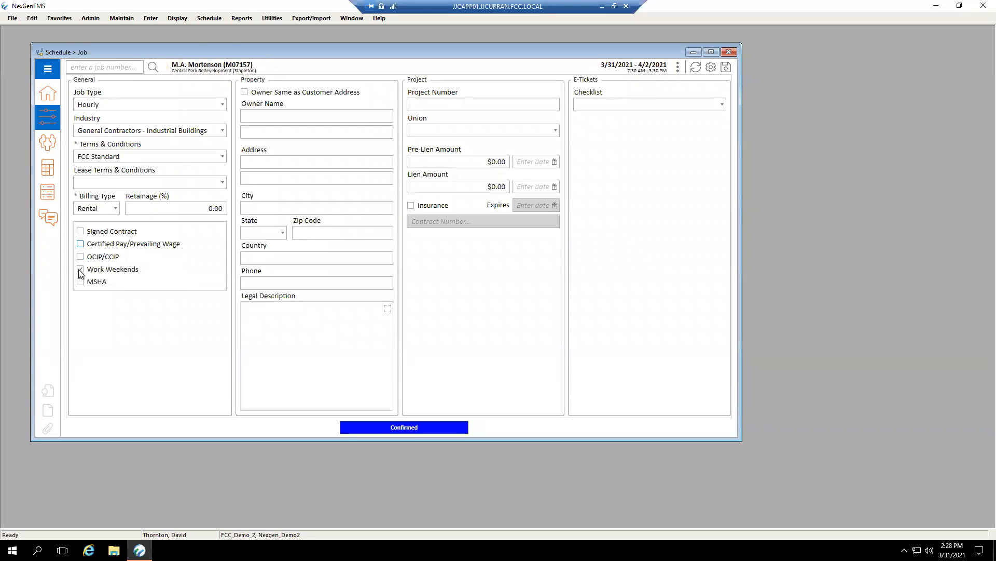
# Turn off Work Weekends for the job and extend its To date to 4/17/2021.
pyautogui.click(99, 272)
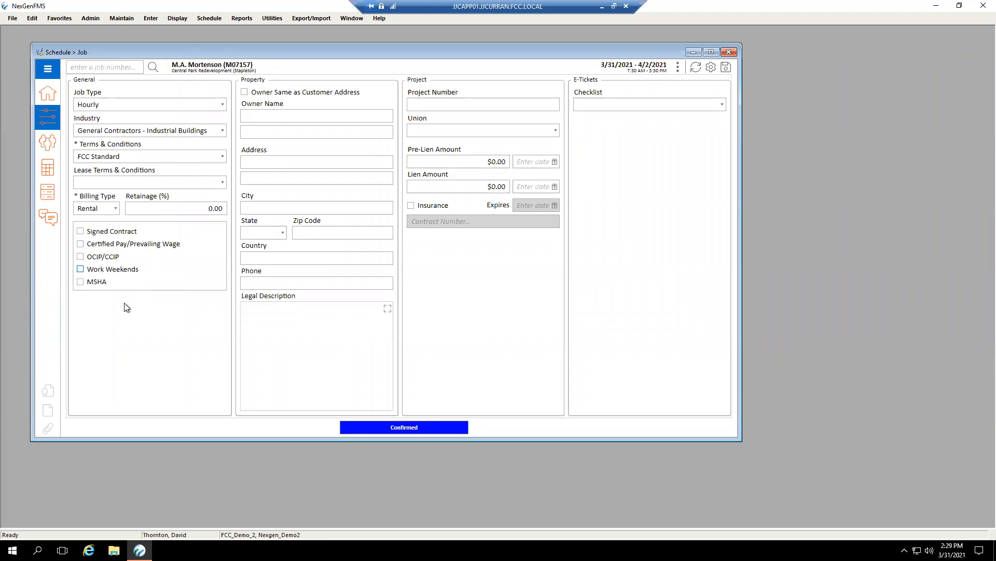
pyautogui.click(51, 98)
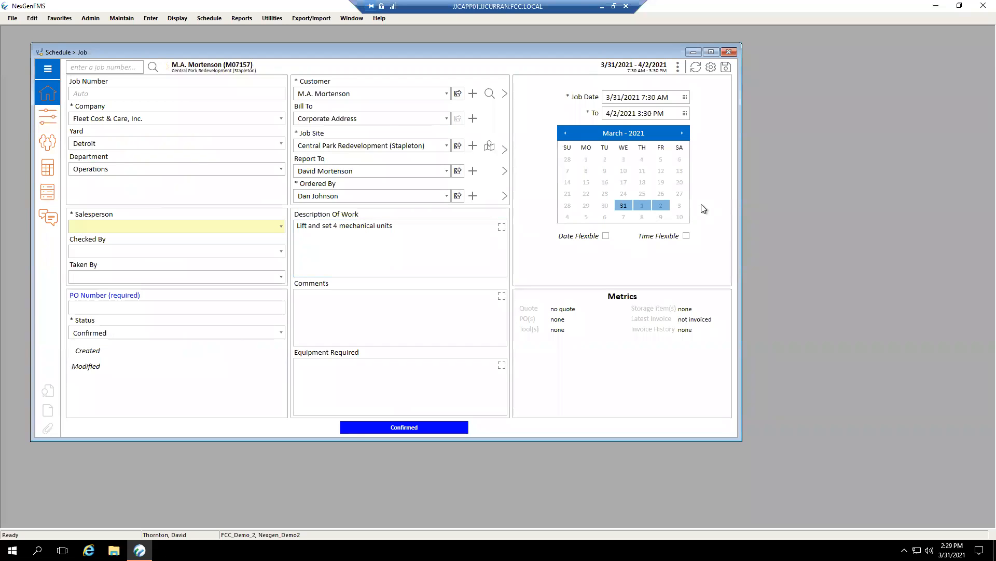
pyautogui.click(685, 114)
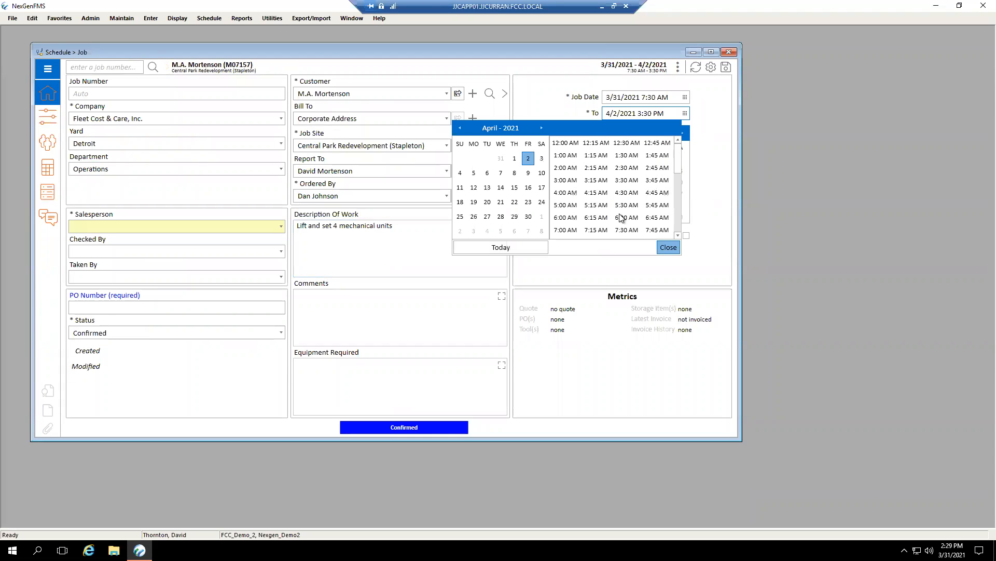
pyautogui.click(541, 187)
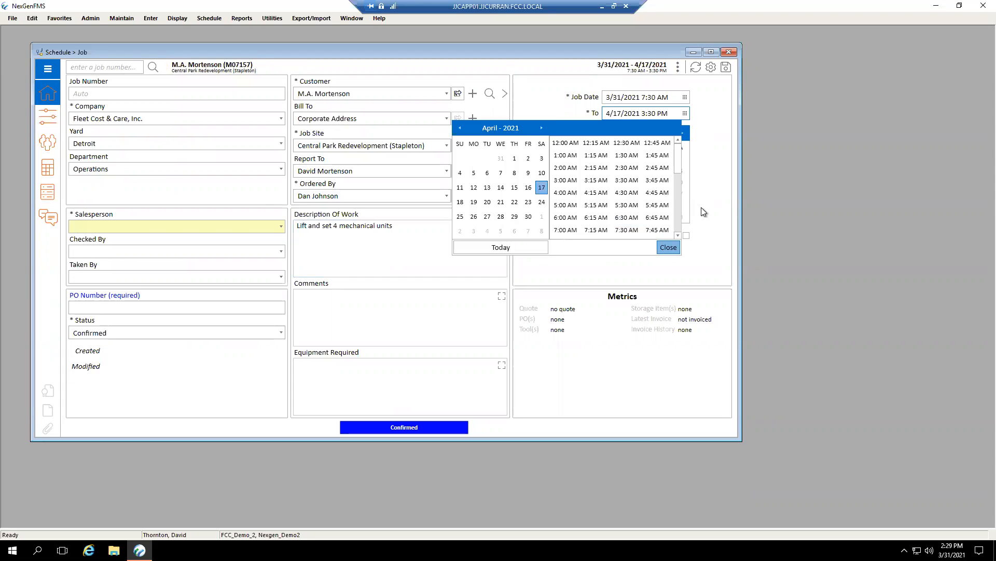
pyautogui.click(698, 215)
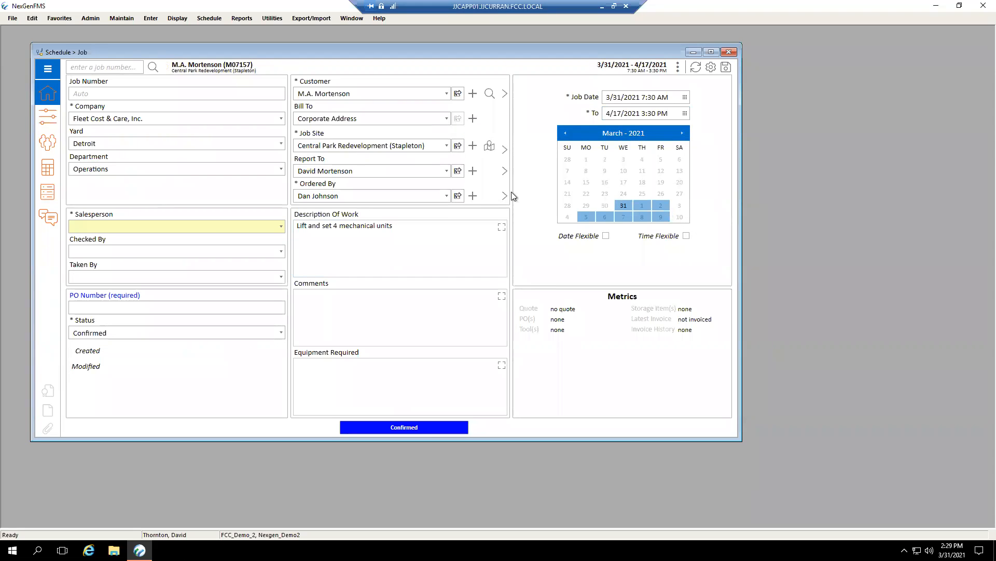
# Try filling the job's property owner details from the customer address in the parameters, and clear the option again.
pyautogui.click(55, 115)
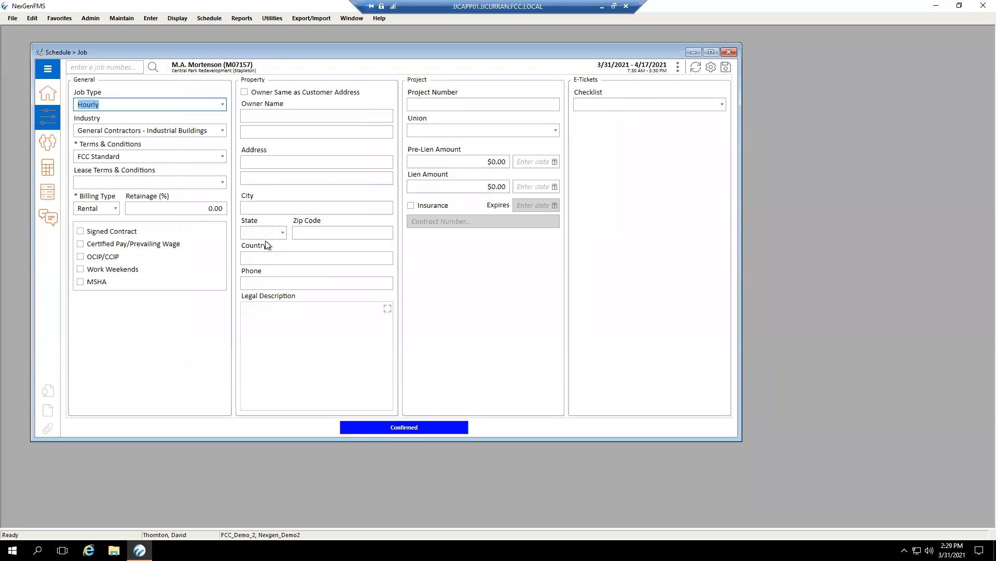
pyautogui.click(312, 116)
pyautogui.click(244, 92)
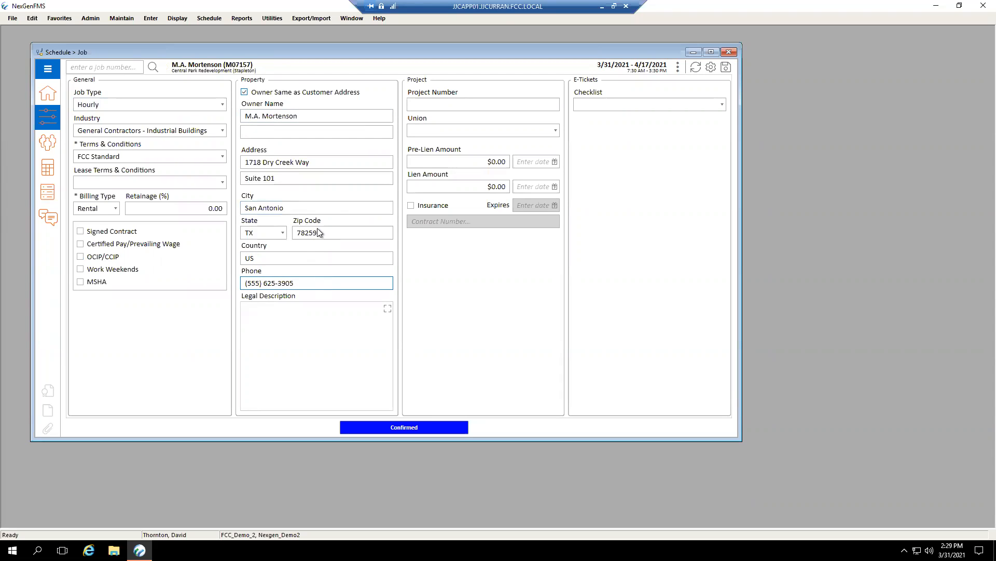
pyautogui.click(244, 91)
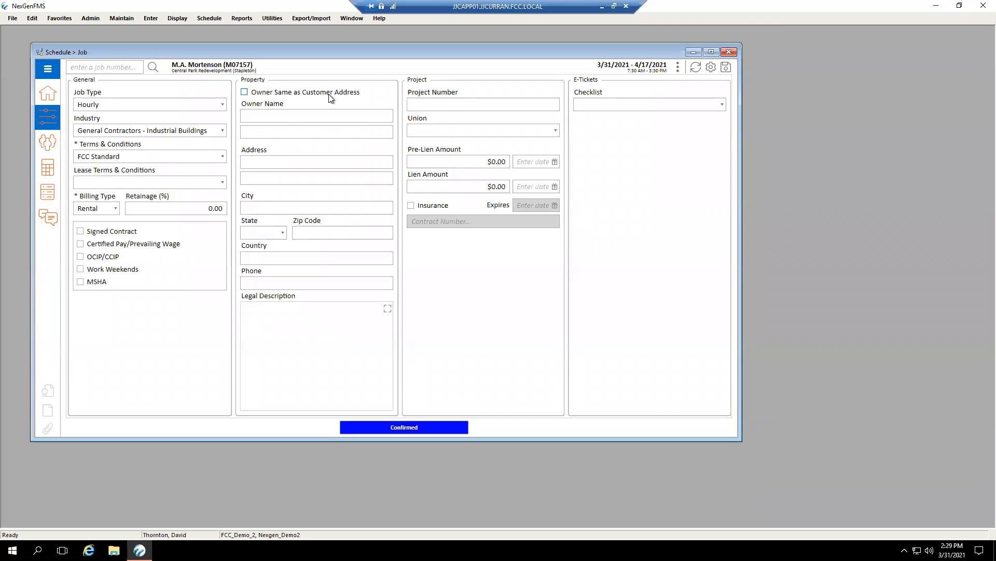
pyautogui.click(245, 92)
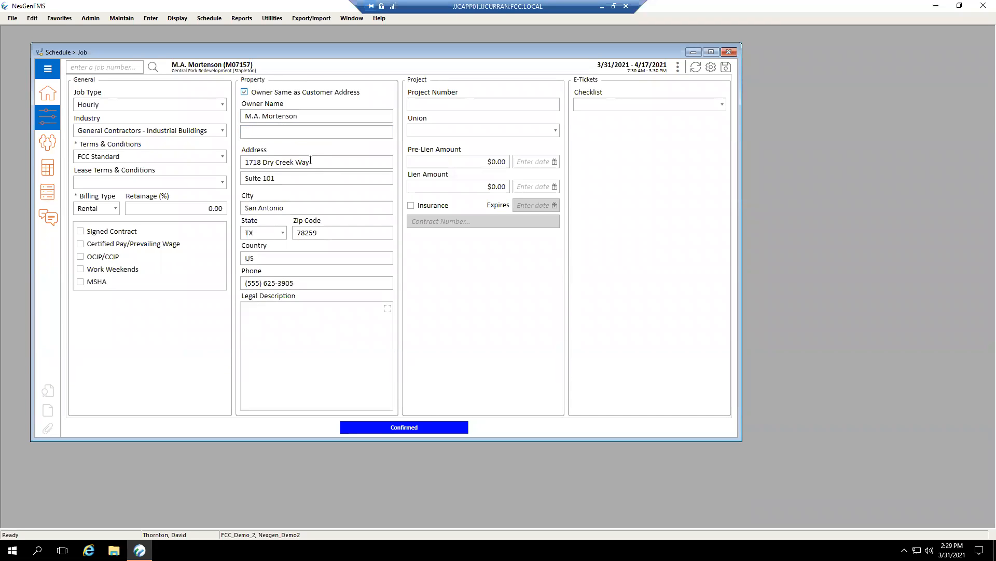
pyautogui.click(244, 92)
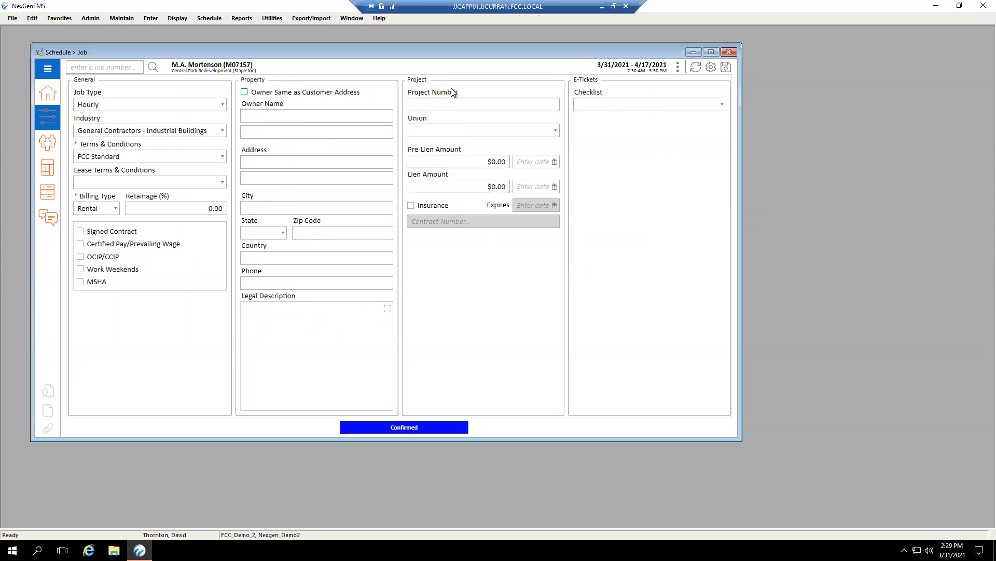
pyautogui.click(473, 108)
# Try the Daily Crane Inspection and Rough Terrain Hourly checklists for the job's E-Tickets, and deselect both.
pyautogui.click(722, 106)
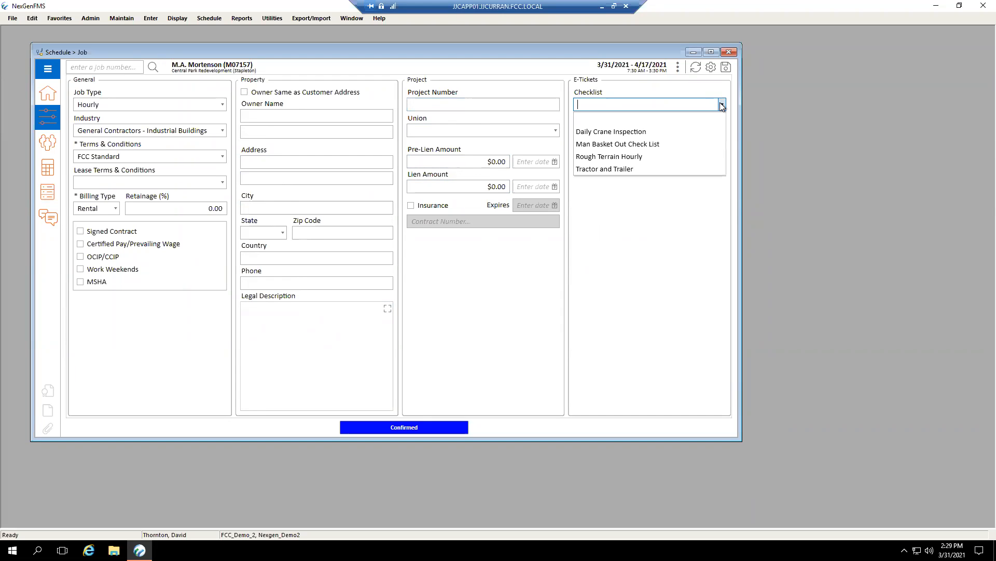
pyautogui.click(680, 133)
pyautogui.click(675, 157)
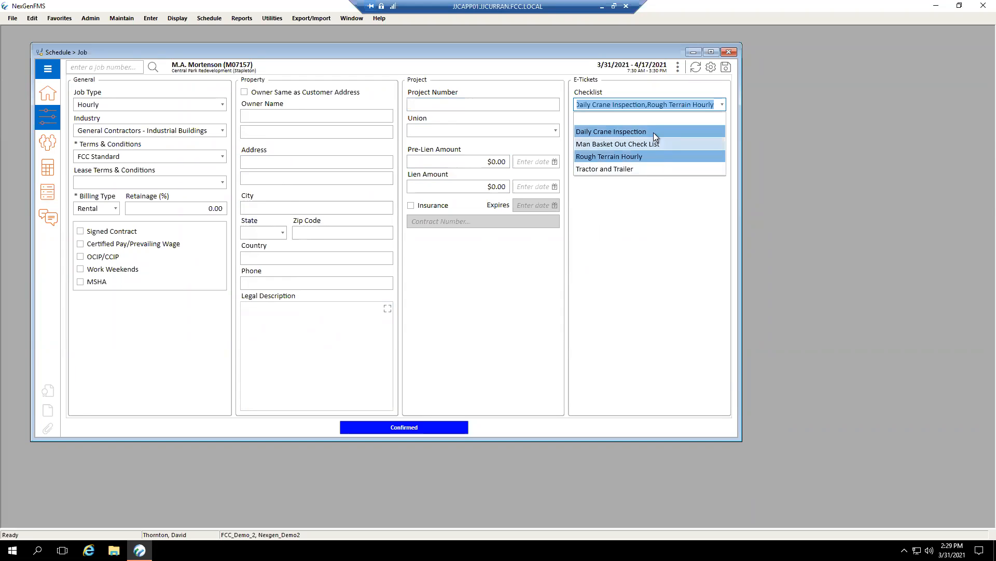
pyautogui.click(655, 157)
pyautogui.click(671, 132)
pyautogui.click(698, 252)
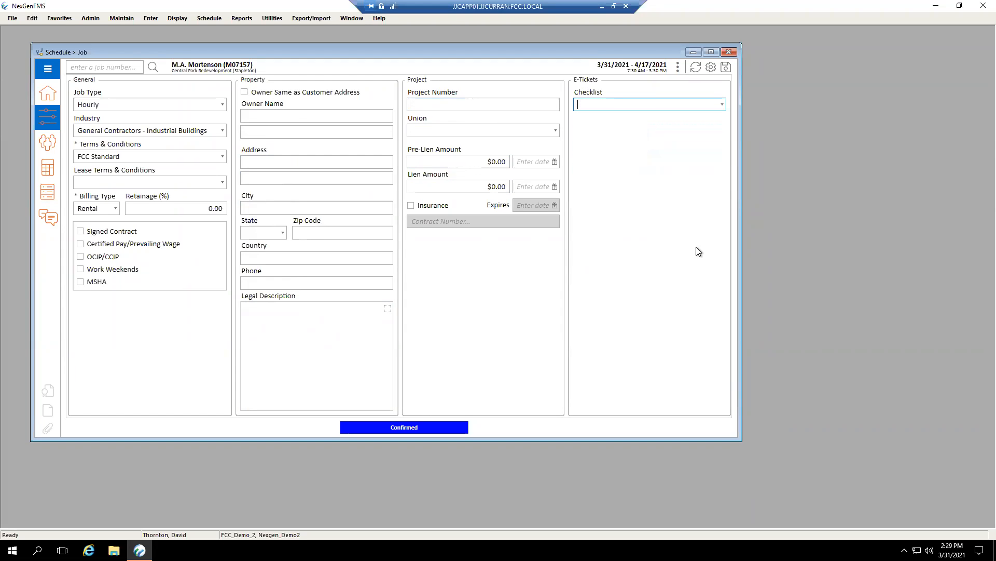
# Add a unit to the job's resources with Schedule Type Truck and Type Truck.
pyautogui.click(48, 142)
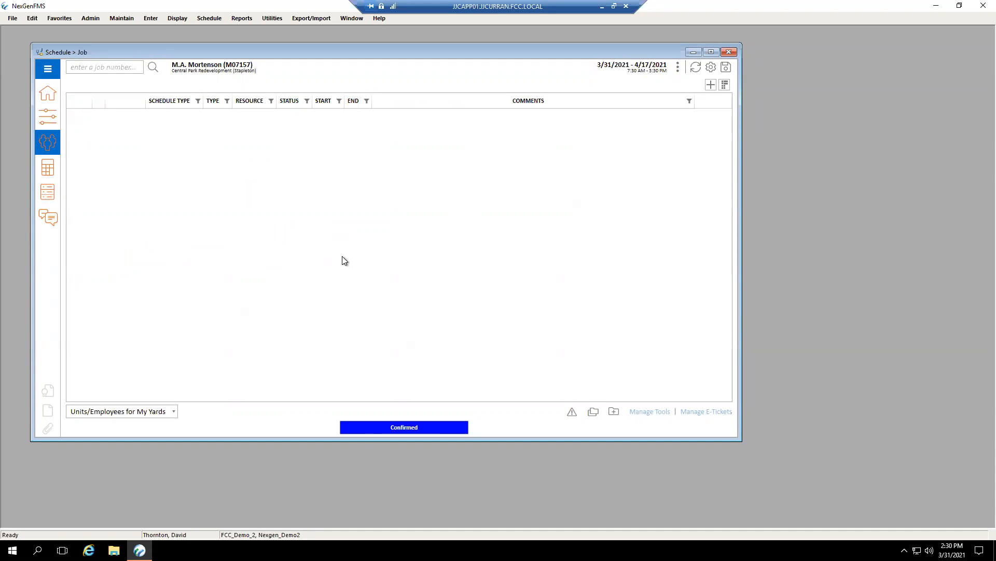
pyautogui.click(712, 85)
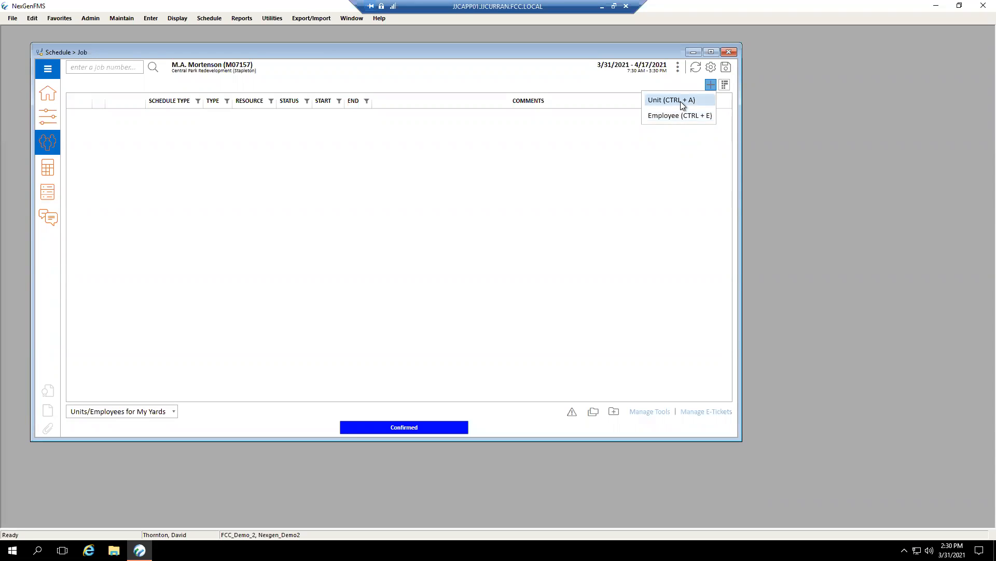
pyautogui.click(681, 102)
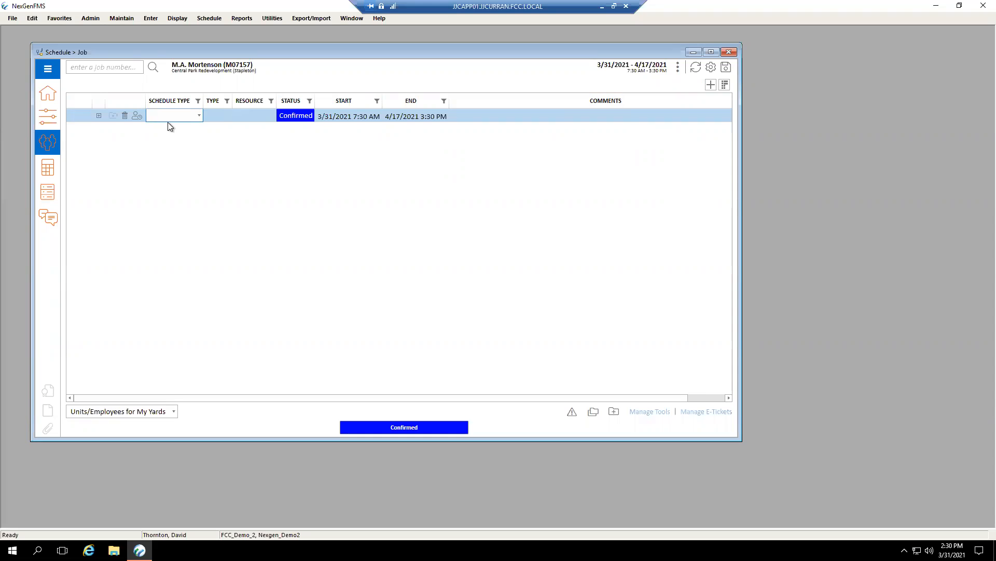
pyautogui.click(199, 116)
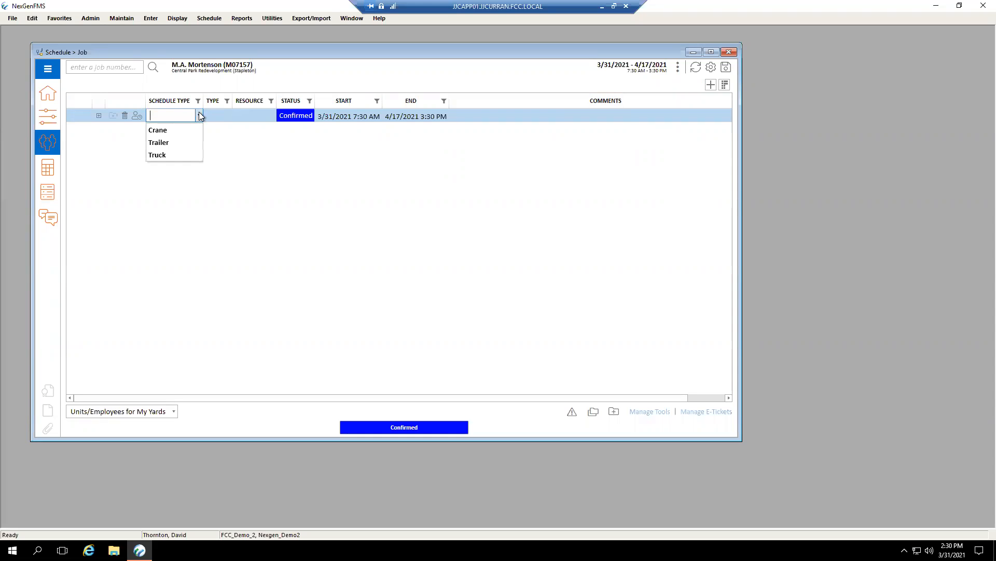
pyautogui.click(172, 155)
pyautogui.click(228, 117)
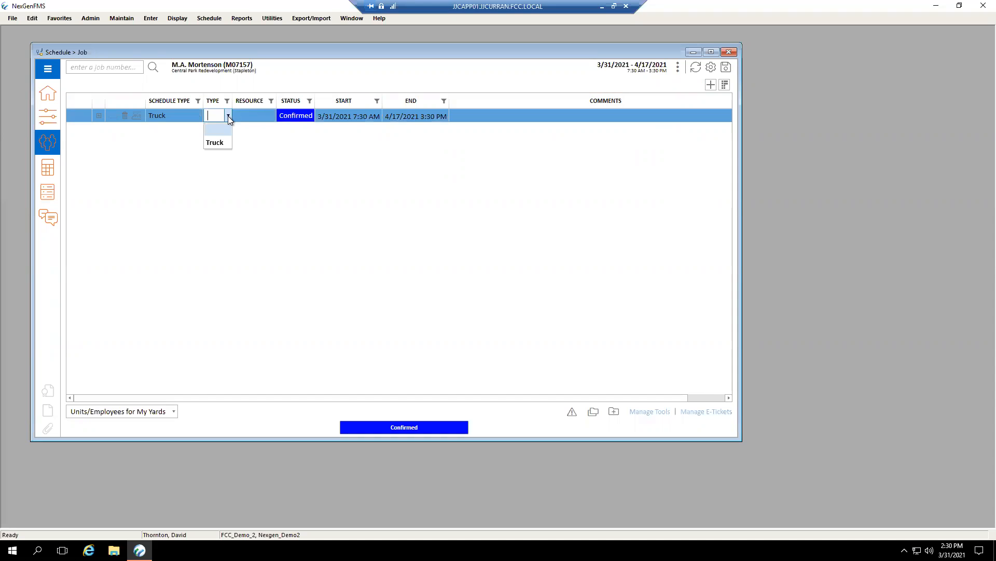
pyautogui.click(214, 143)
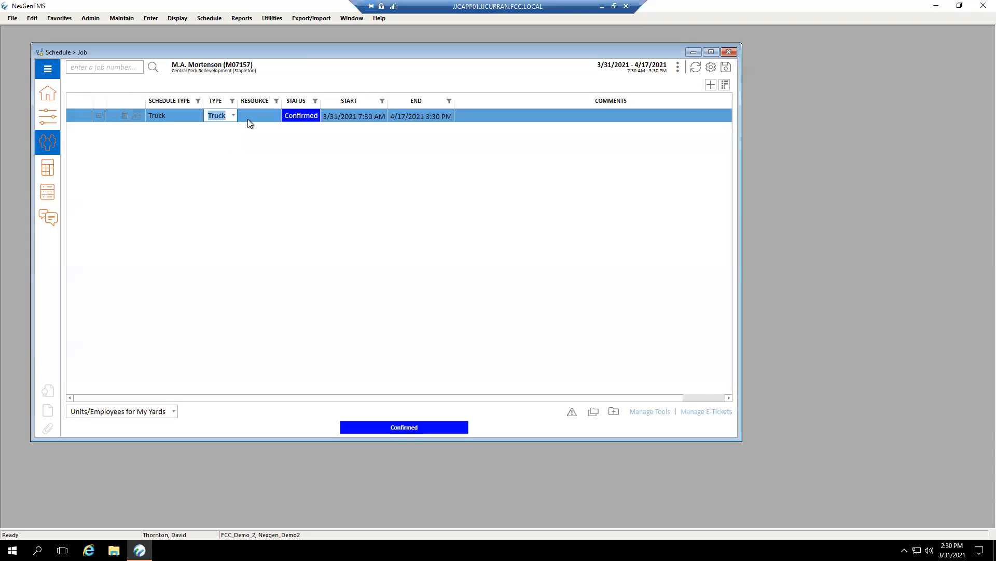
# Assign truck TR-011 as the resource of the new Truck row.
pyautogui.click(251, 116)
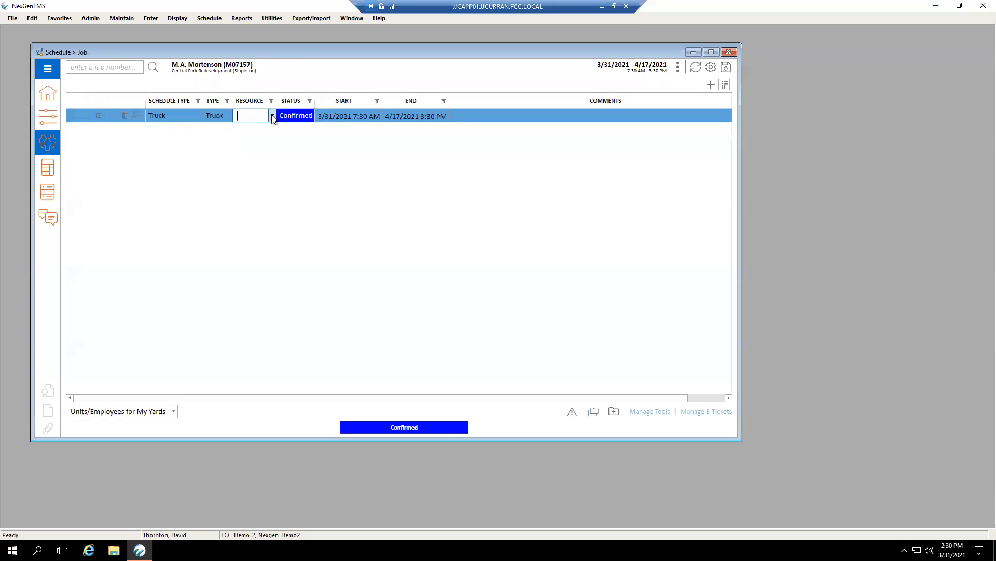
pyautogui.click(273, 116)
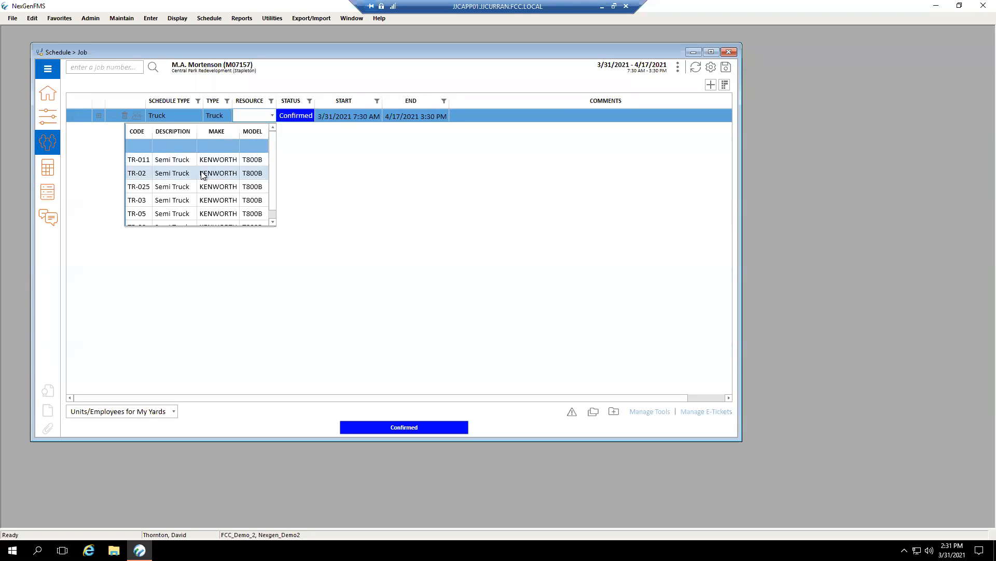
pyautogui.moveTo(272, 182); pyautogui.dragTo(270, 204)
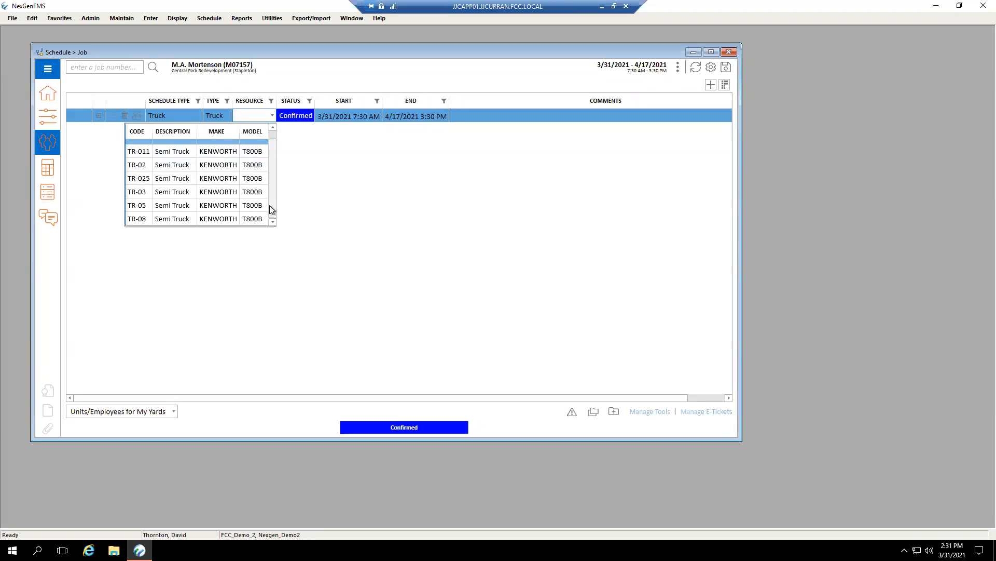
pyautogui.click(154, 165)
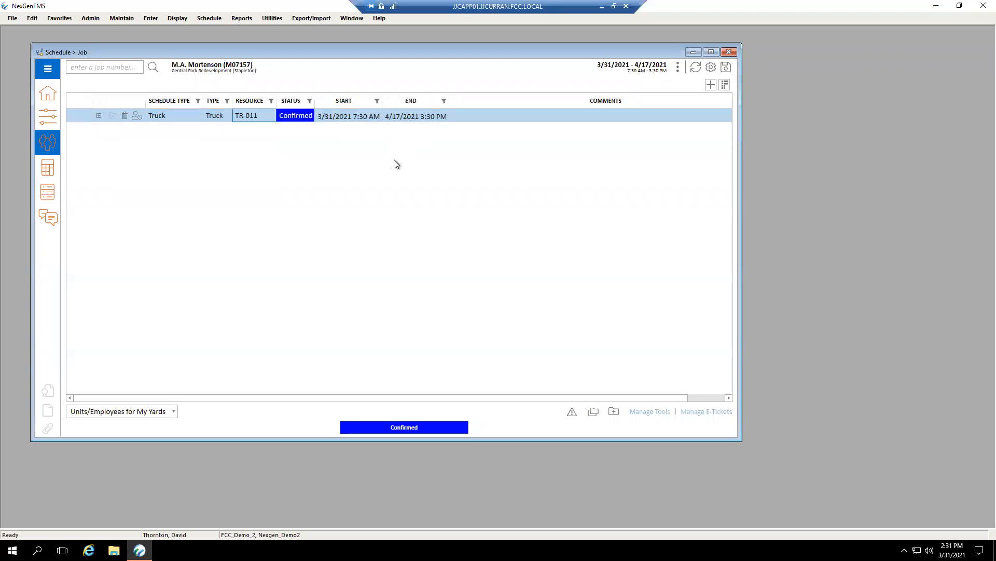
# Expand truck TR-011 and add an employee row to it with Type Driver.
pyautogui.click(101, 117)
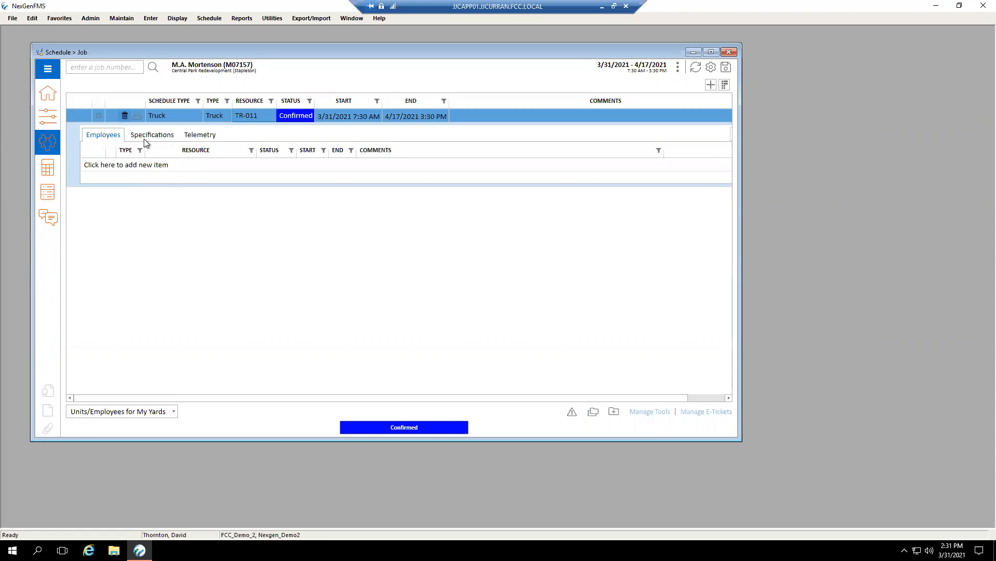
pyautogui.click(159, 166)
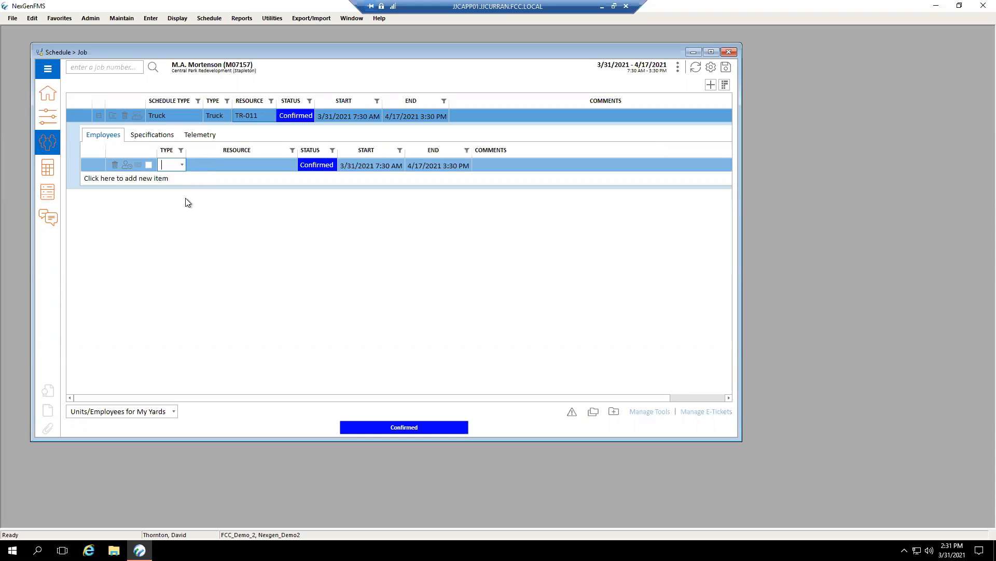
pyautogui.click(184, 166)
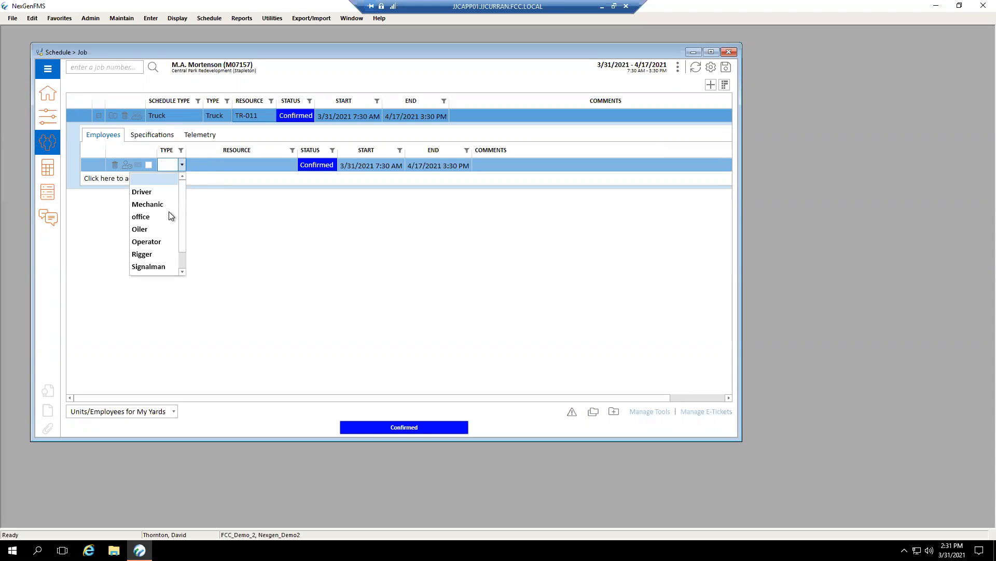
pyautogui.click(169, 242)
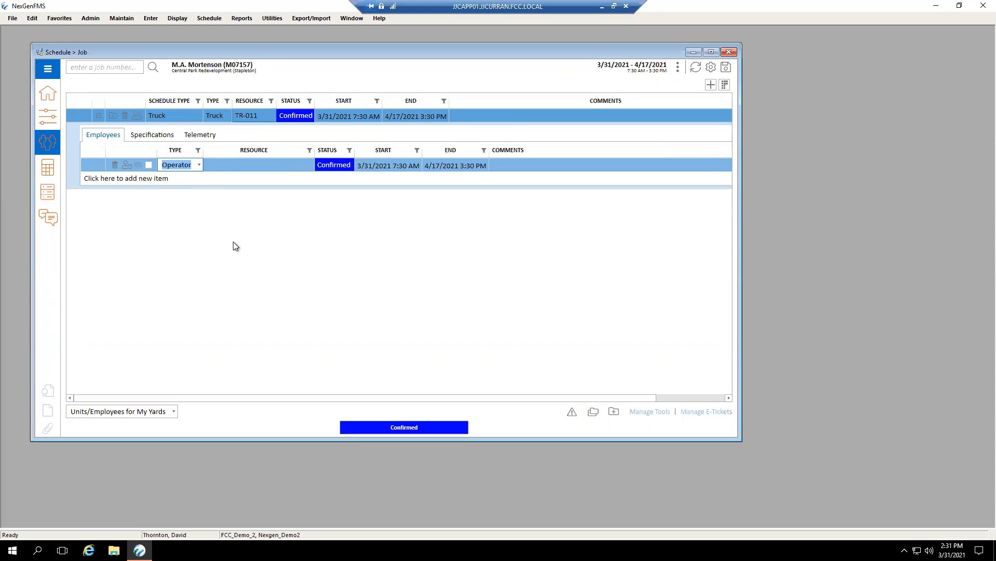
pyautogui.click(201, 166)
pyautogui.click(179, 192)
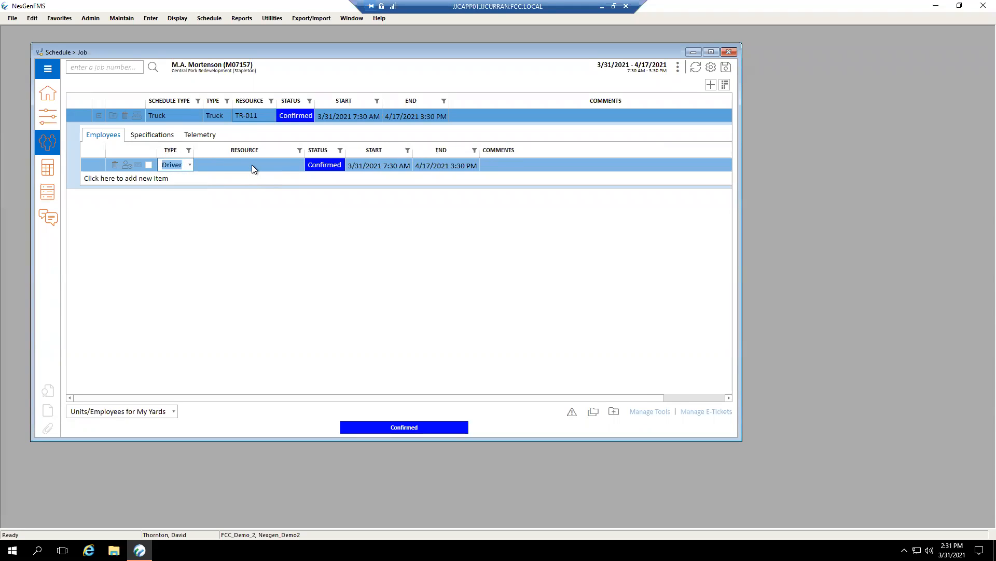
# Assign the employee with ID CC54 as the resource of the Driver row.
pyautogui.click(252, 167)
pyautogui.click(293, 166)
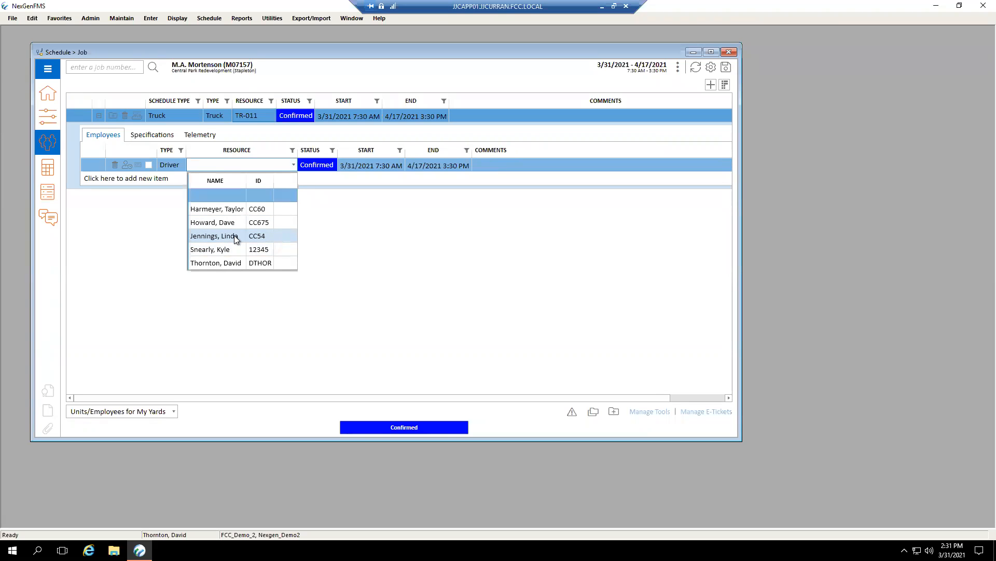
pyautogui.click(235, 236)
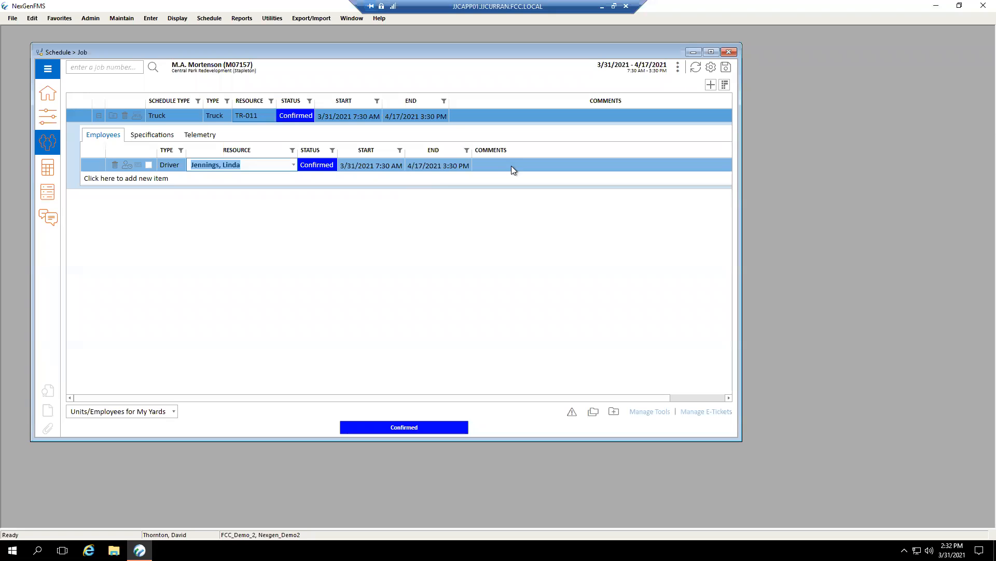
# Show the Picked up and Returned to yard columns in the resource list, widening the job window and narrowing Comments to fit them.
pyautogui.click(724, 85)
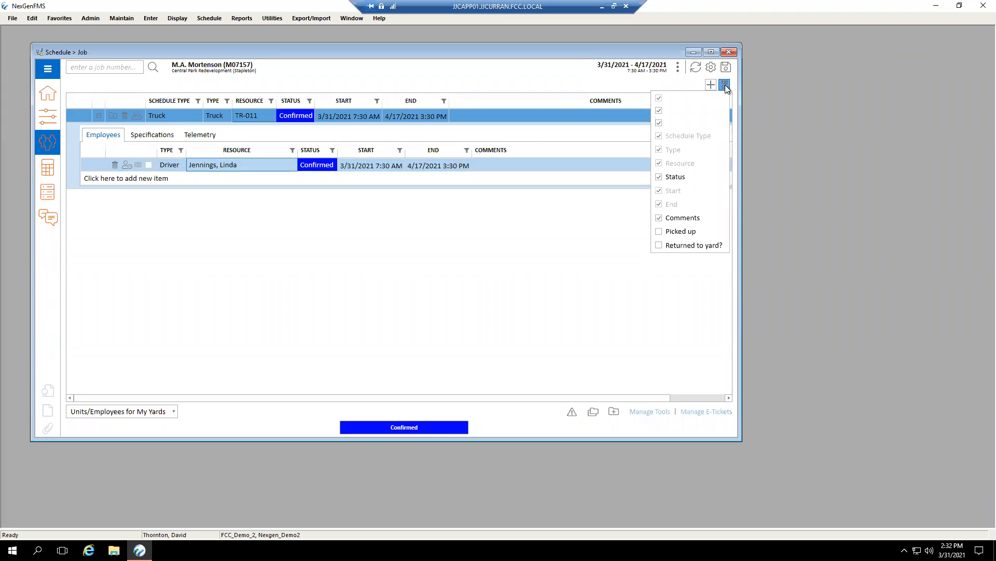
pyautogui.click(677, 234)
pyautogui.click(677, 243)
pyautogui.click(658, 279)
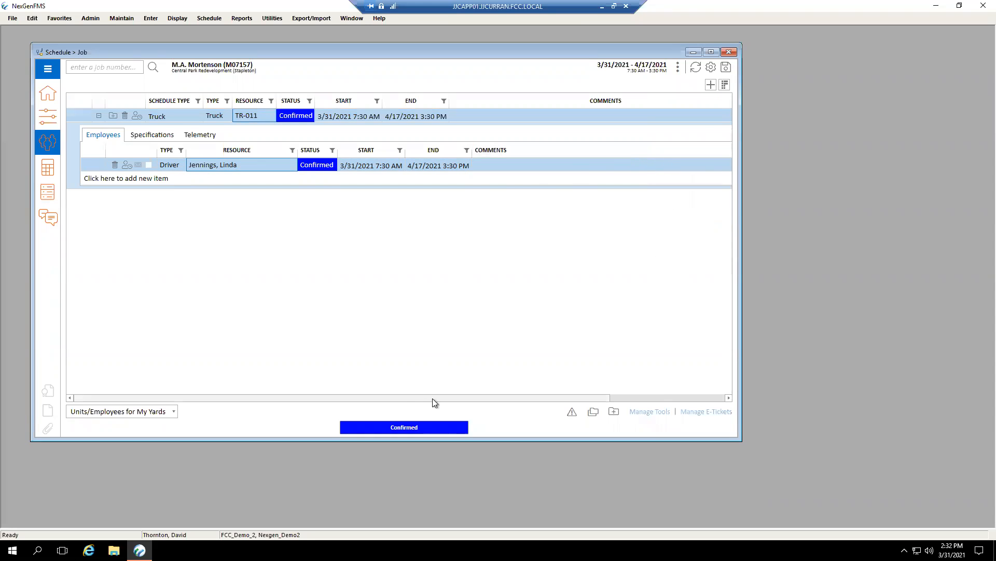
pyautogui.moveTo(738, 305); pyautogui.dragTo(925, 302)
pyautogui.moveTo(771, 103); pyautogui.dragTo(633, 103)
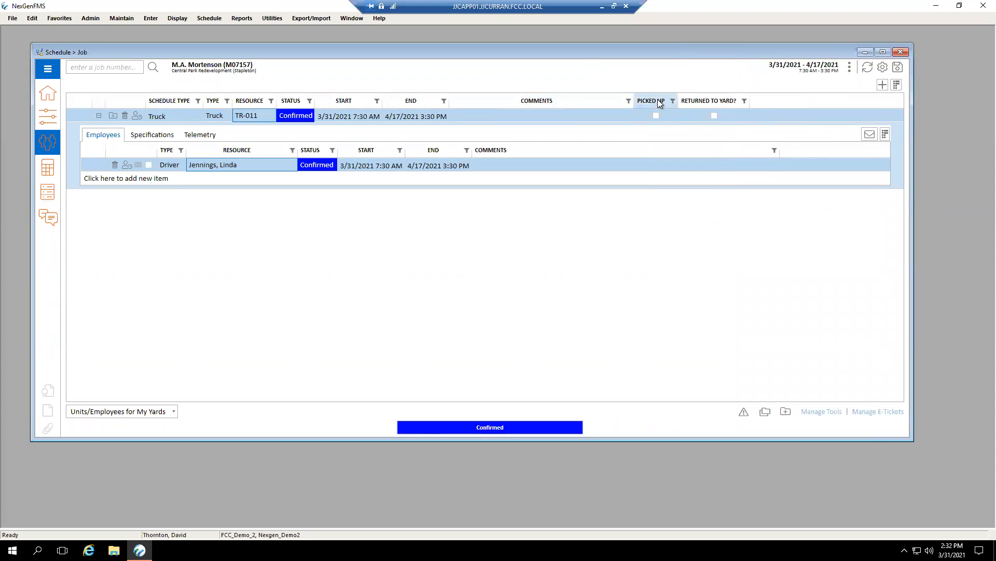
# Hide the Picked up and Returned to yard columns from the resource list.
pyautogui.click(881, 69)
pyautogui.click(730, 76)
pyautogui.click(893, 88)
pyautogui.click(855, 233)
pyautogui.click(855, 244)
pyautogui.click(739, 317)
# Try hiding the Comments column and showing the Talked To column in the truck's employee list, and restore both settings.
pyautogui.click(885, 135)
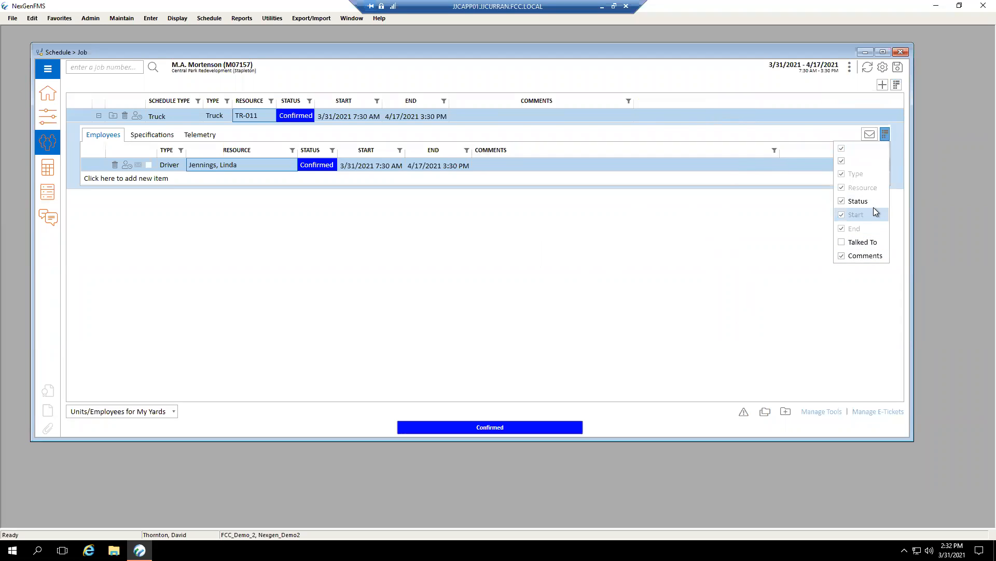
pyautogui.click(880, 258)
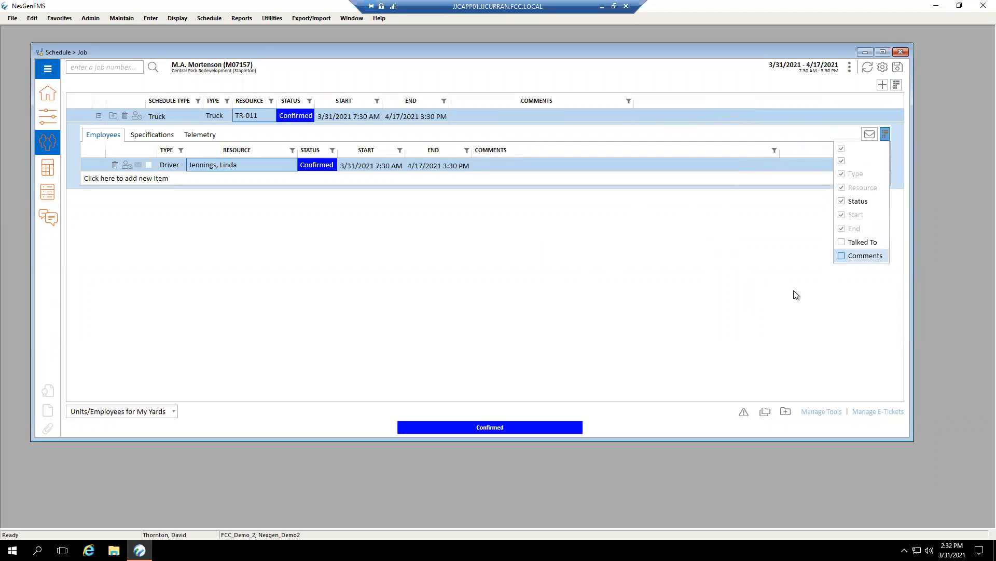
pyautogui.click(859, 255)
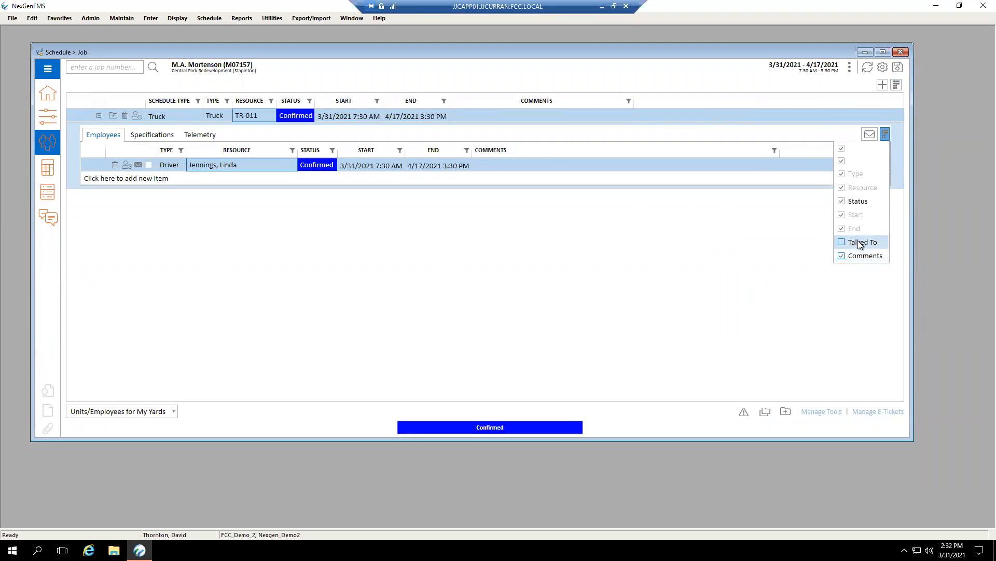
pyautogui.click(860, 243)
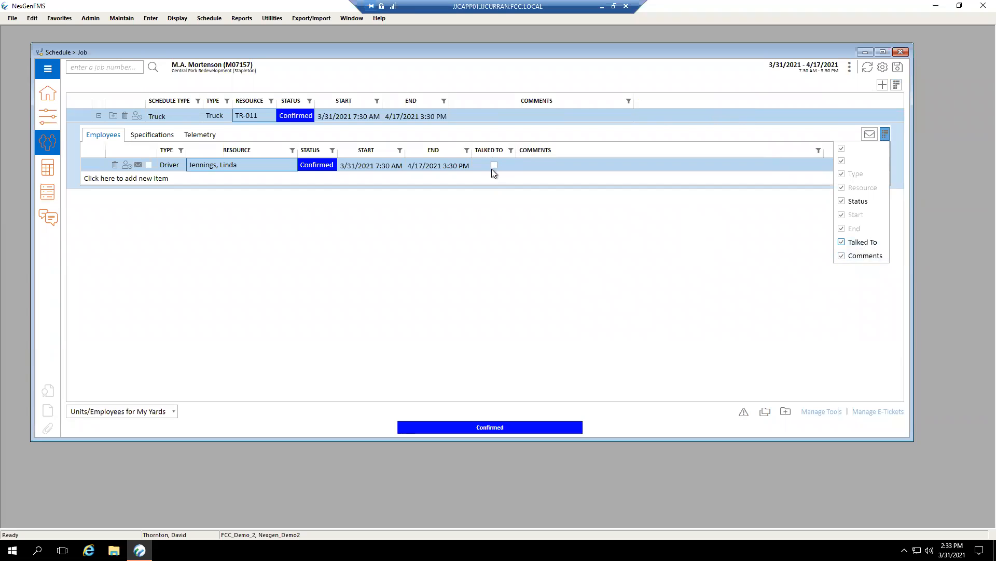
pyautogui.click(854, 242)
pyautogui.click(804, 232)
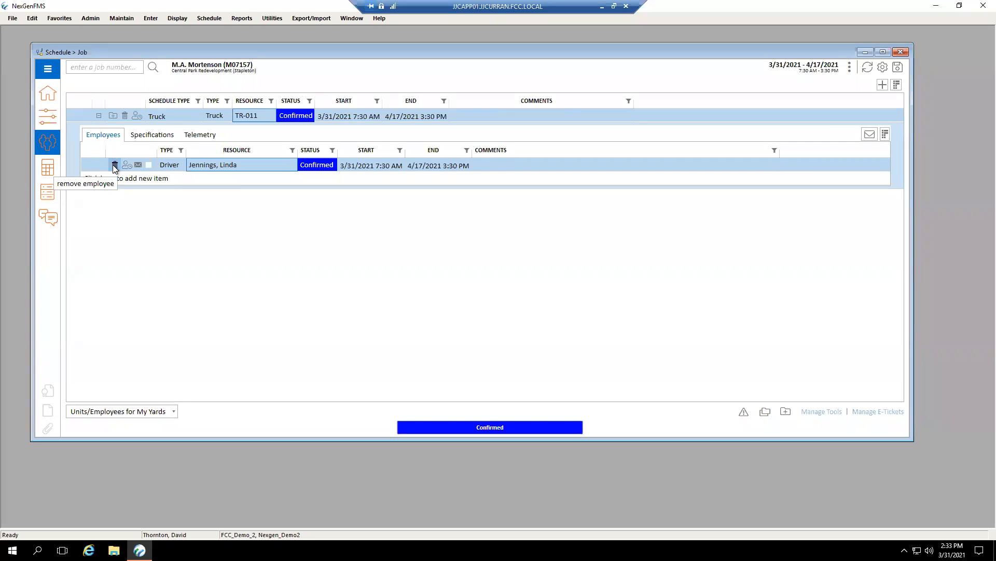
# View the driver's Availability Report and the Job Correspondence email form, and close both without selecting or sending anything.
pyautogui.click(115, 166)
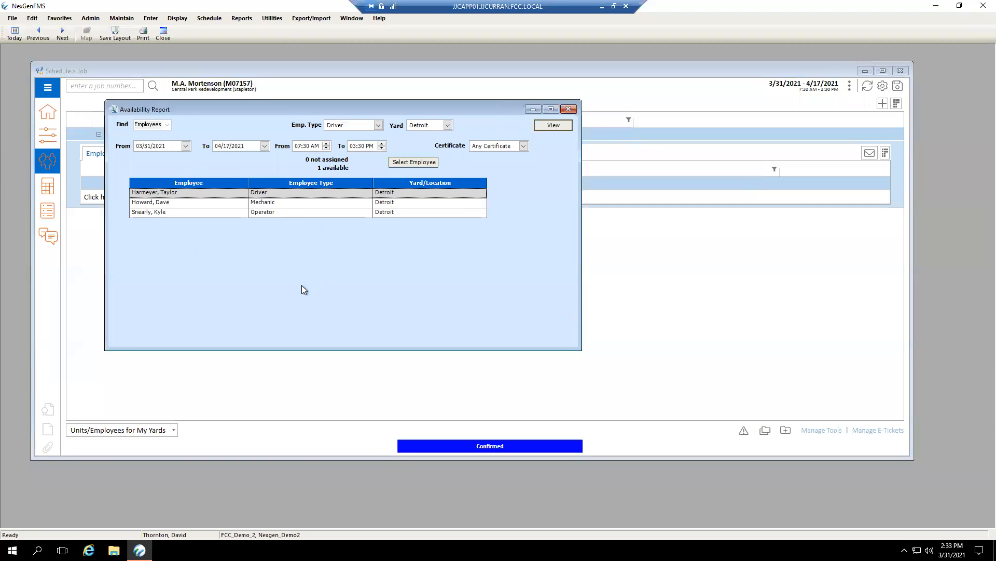
pyautogui.click(568, 109)
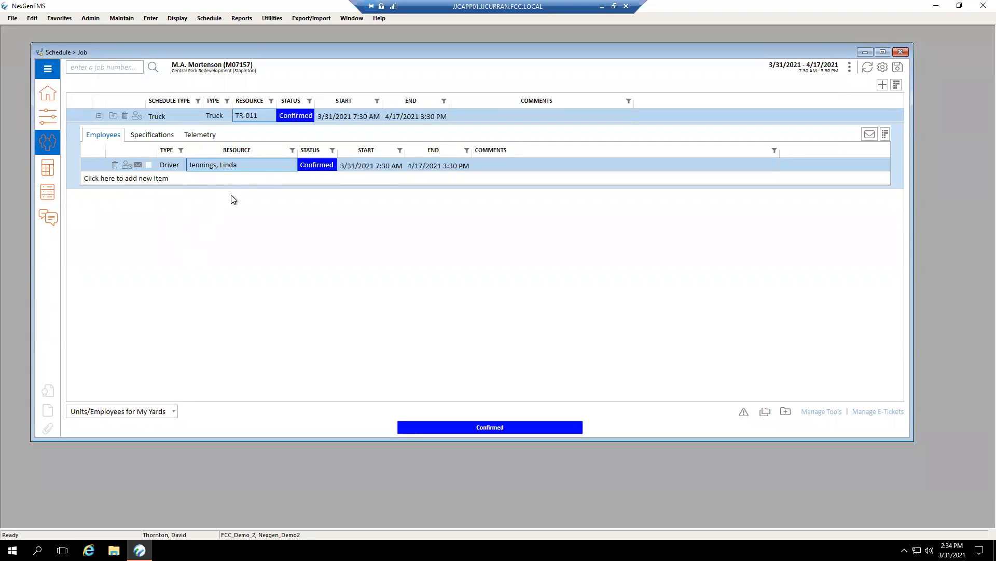
pyautogui.click(870, 136)
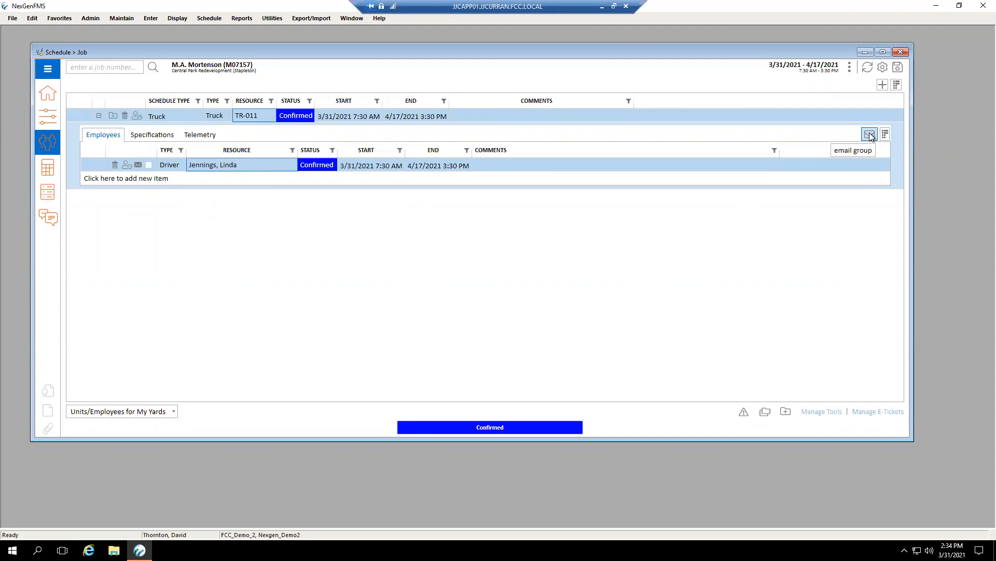
pyautogui.click(138, 165)
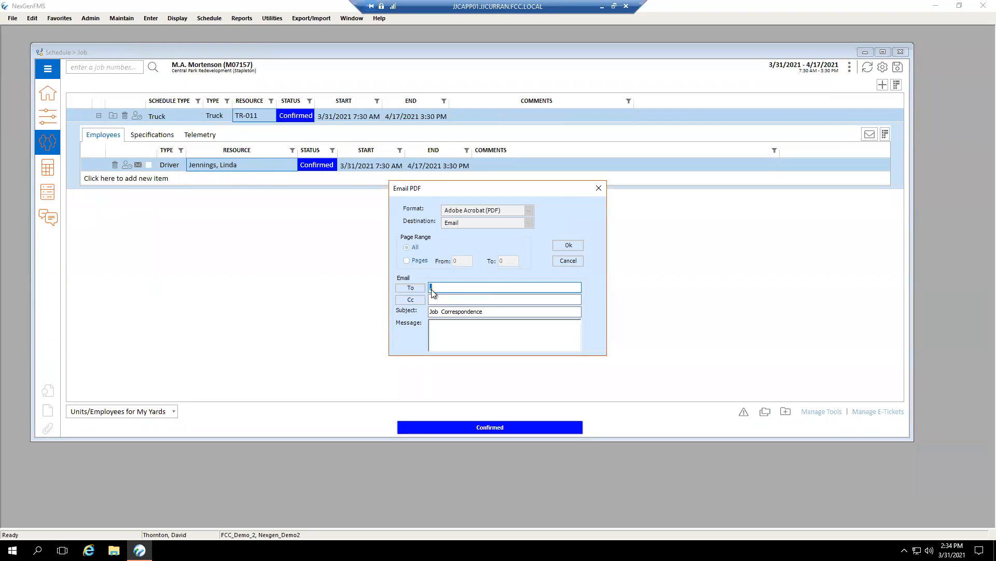
pyautogui.click(568, 261)
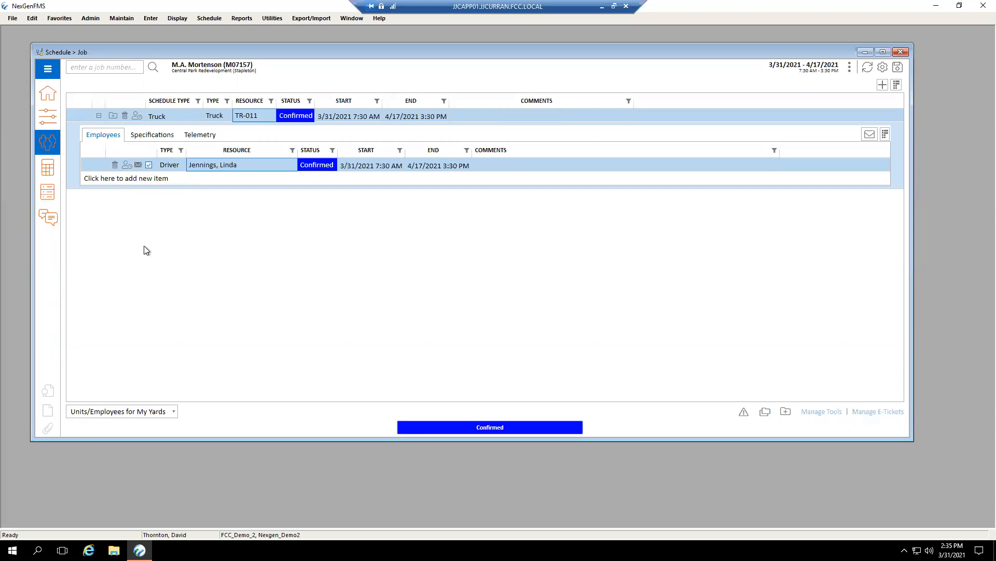
# Try the driver row's checkbox and open the Specifications of truck TR-011.
pyautogui.click(149, 165)
pyautogui.click(149, 165)
pyautogui.click(155, 136)
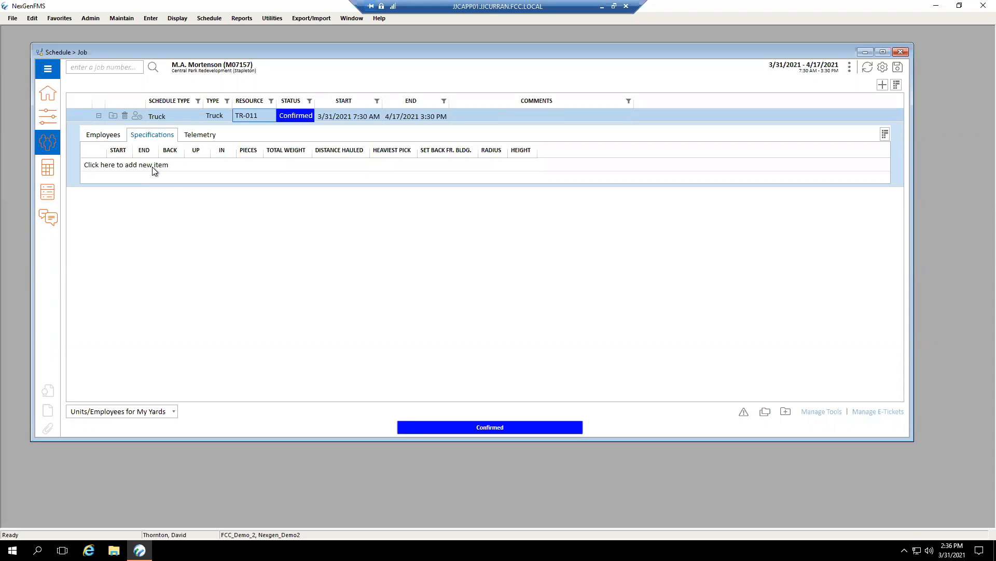
# Add a blank specifications line and a blank telemetry entry to truck TR-011.
pyautogui.click(154, 166)
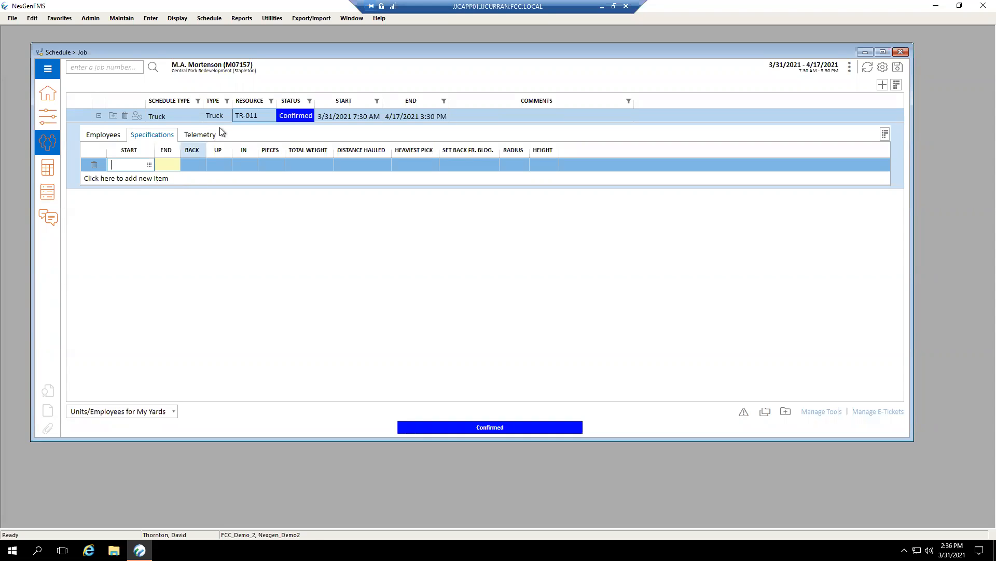
pyautogui.click(200, 134)
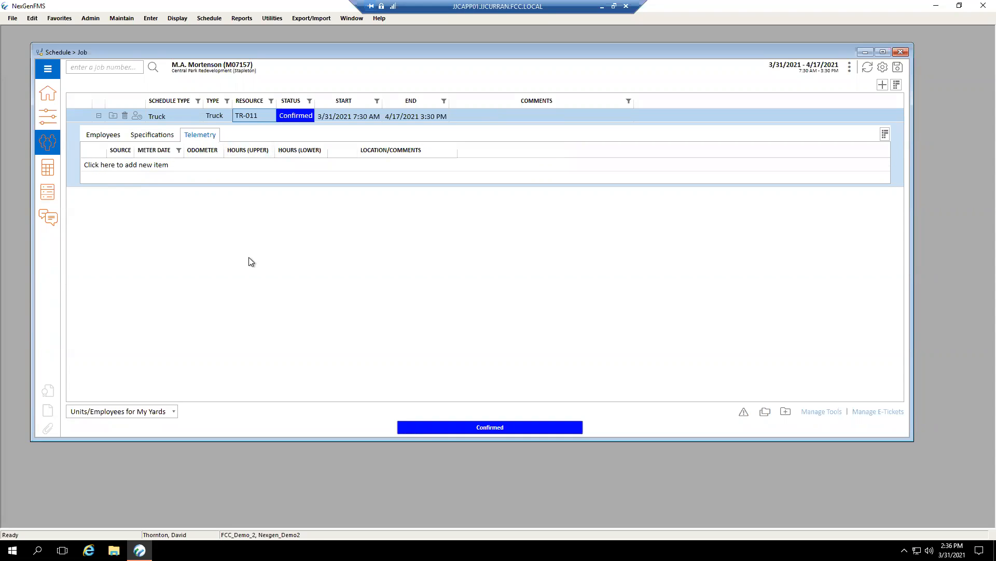
pyautogui.click(162, 165)
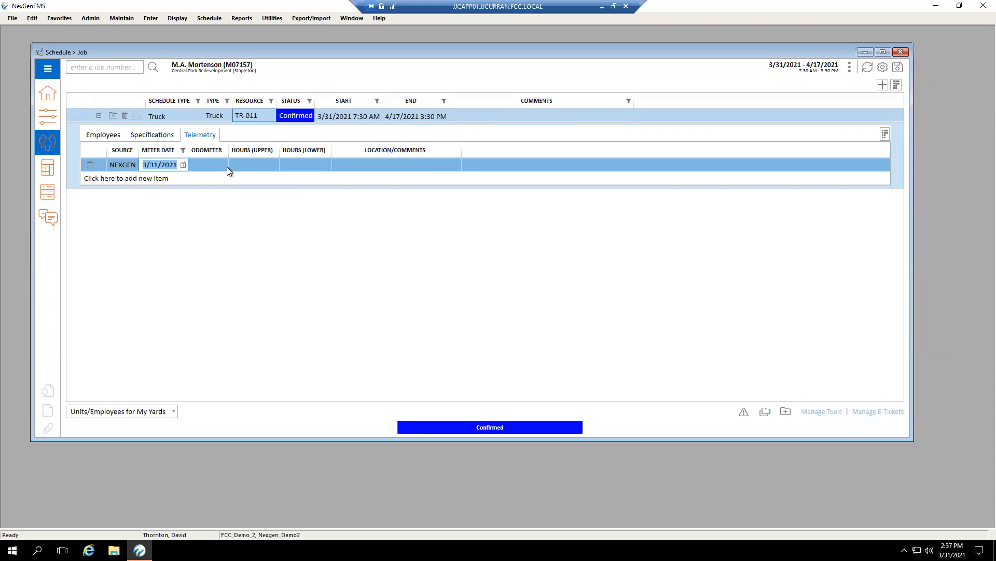
# Try showing the Latitude and Longitude columns in the truck's telemetry list, and hide both again.
pyautogui.click(885, 138)
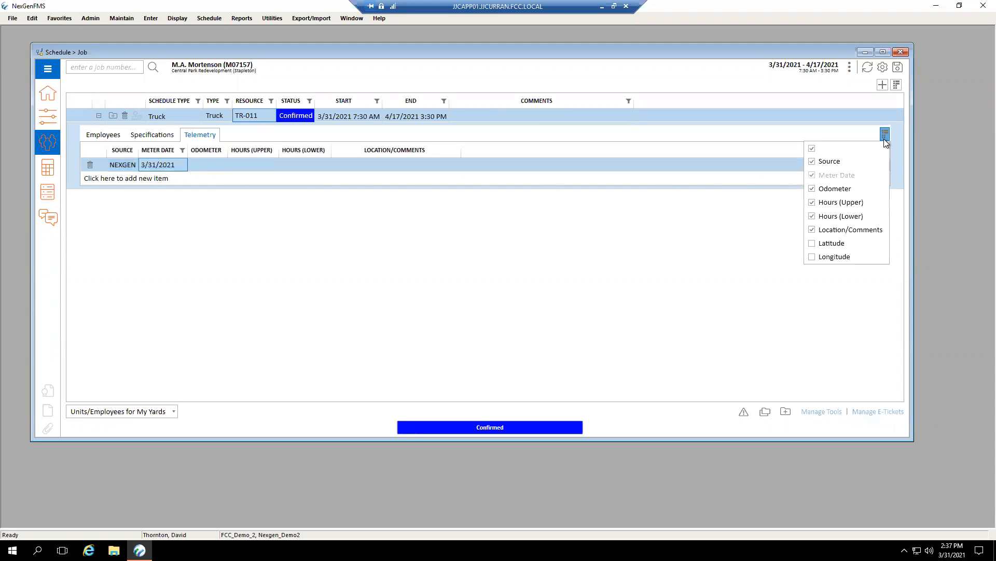
pyautogui.click(837, 247)
pyautogui.click(839, 258)
pyautogui.click(839, 257)
pyautogui.click(845, 244)
pyautogui.click(784, 255)
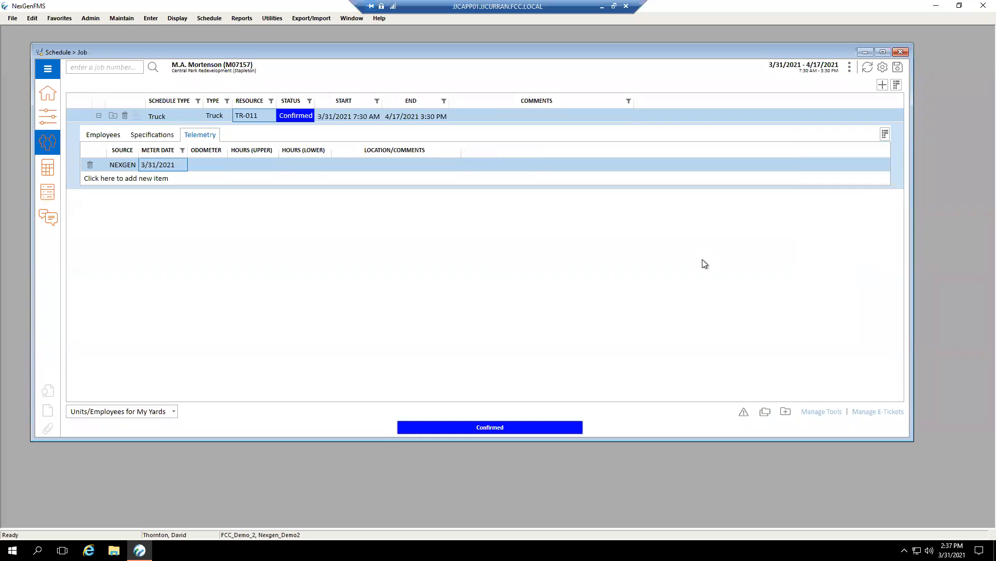
# Return to the truck's employee list, add a separate employee resource to the job, and delete that new row.
pyautogui.click(110, 136)
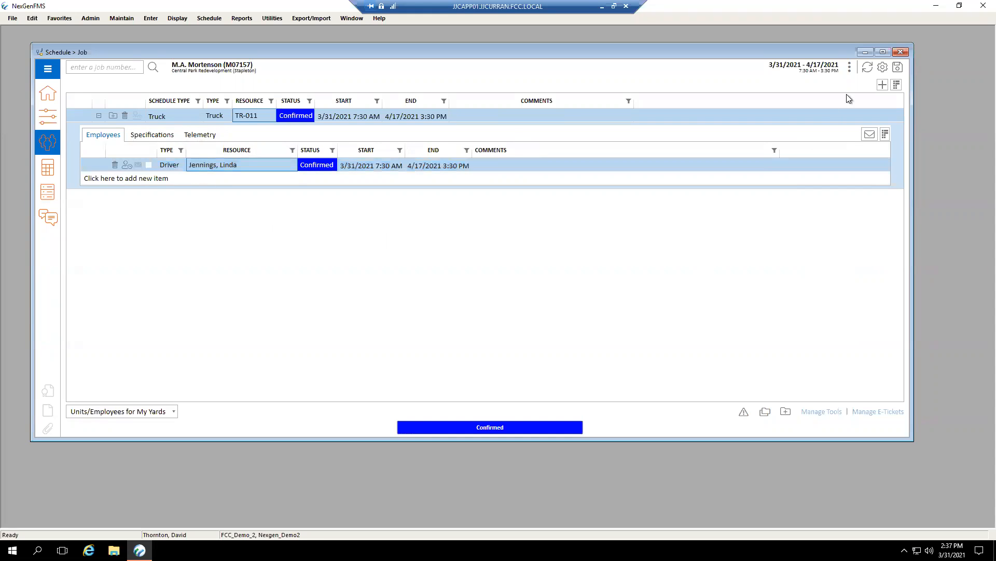
pyautogui.click(881, 85)
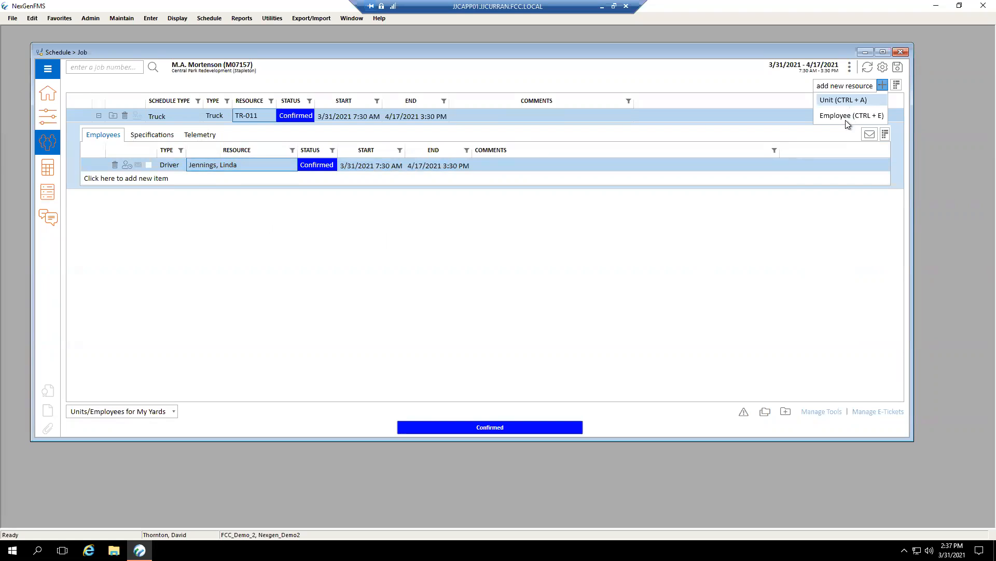
pyautogui.click(852, 116)
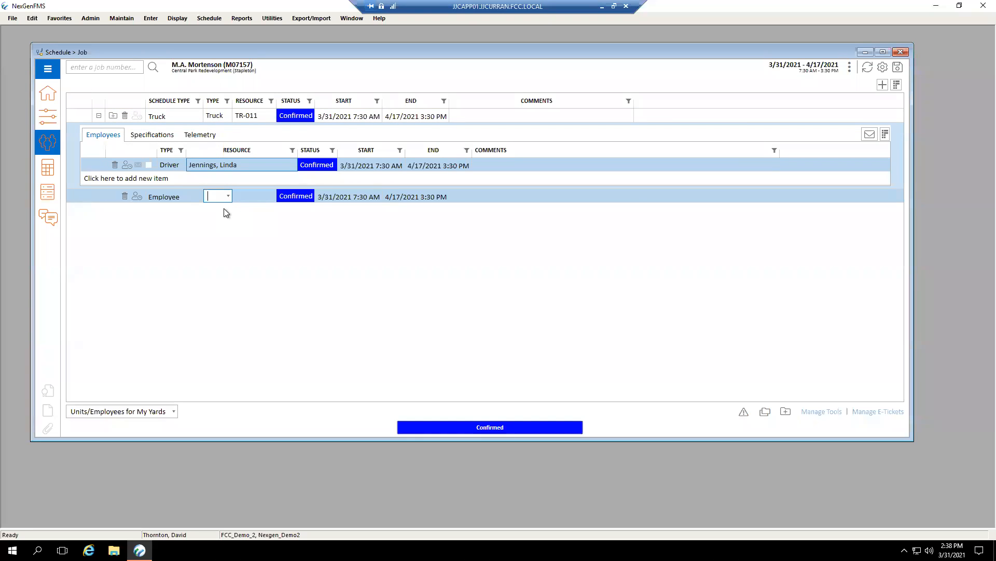
pyautogui.click(124, 197)
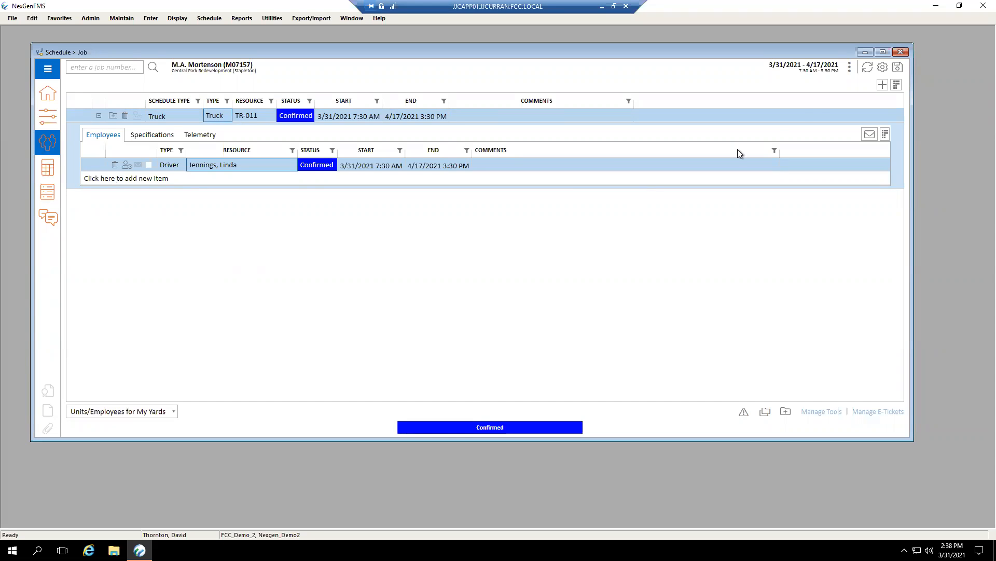
# Try to save the job, fill in the required salesperson, and attempt the save again.
pyautogui.click(898, 67)
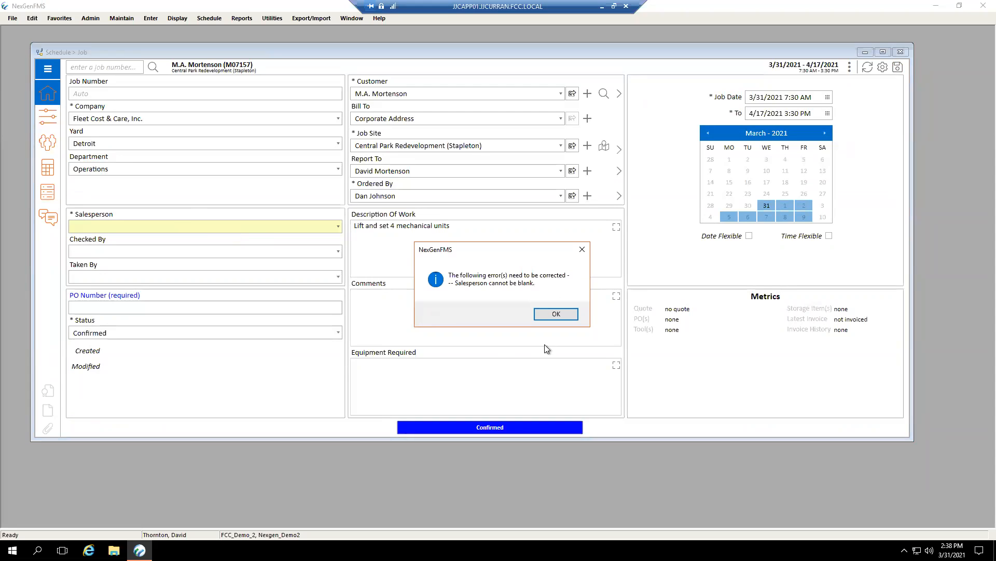
pyautogui.click(561, 315)
pyautogui.click(338, 227)
pyautogui.click(244, 266)
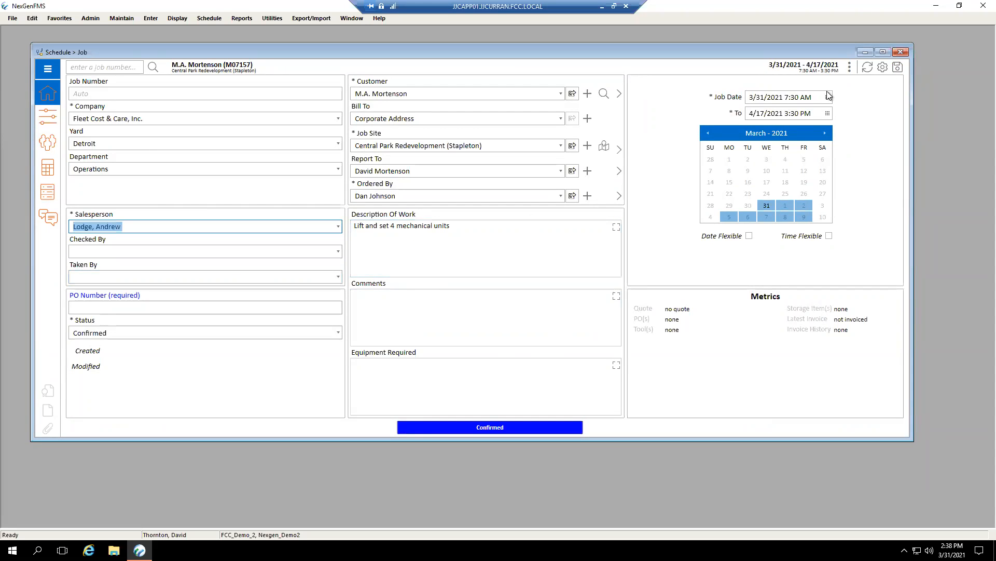
pyautogui.click(898, 68)
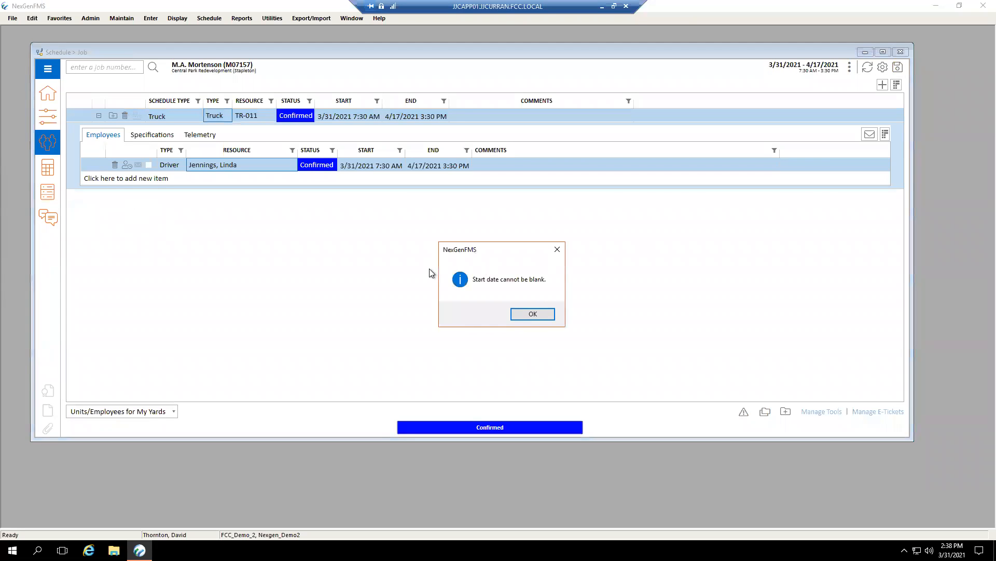
# Delete the blank specifications line from truck TR-011 and try to save the job again.
pyautogui.click(530, 316)
pyautogui.click(152, 134)
pyautogui.click(146, 165)
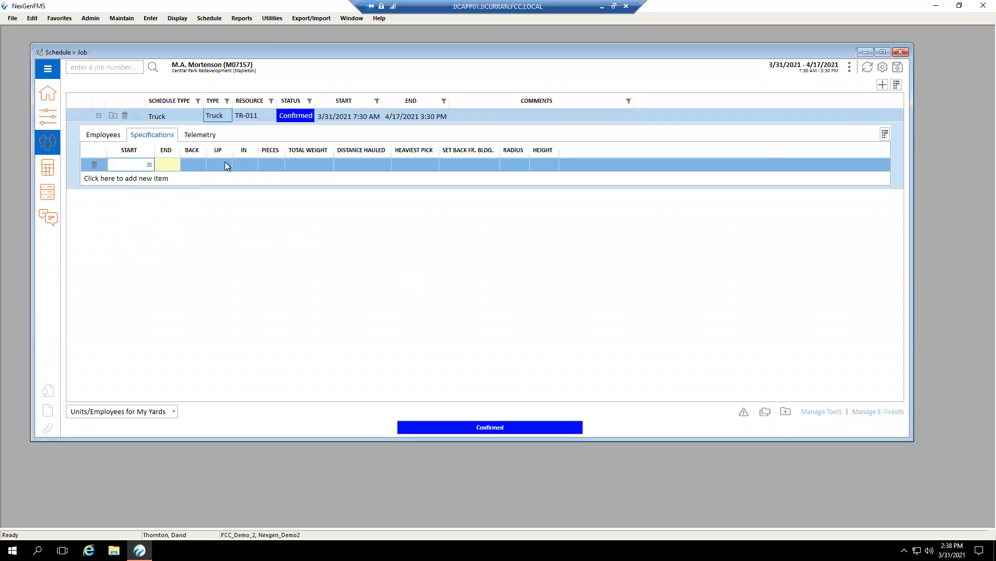
pyautogui.click(96, 166)
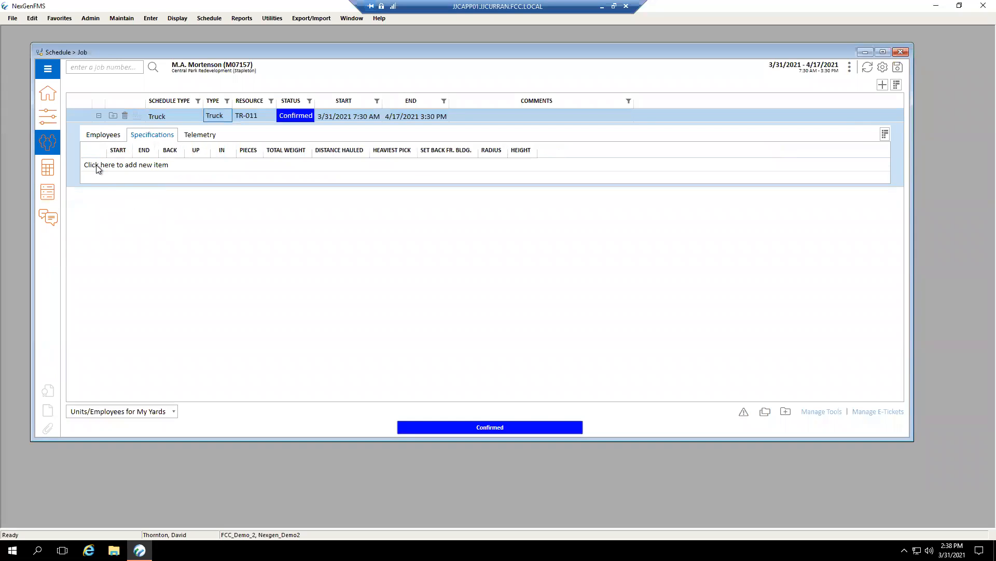
pyautogui.click(896, 69)
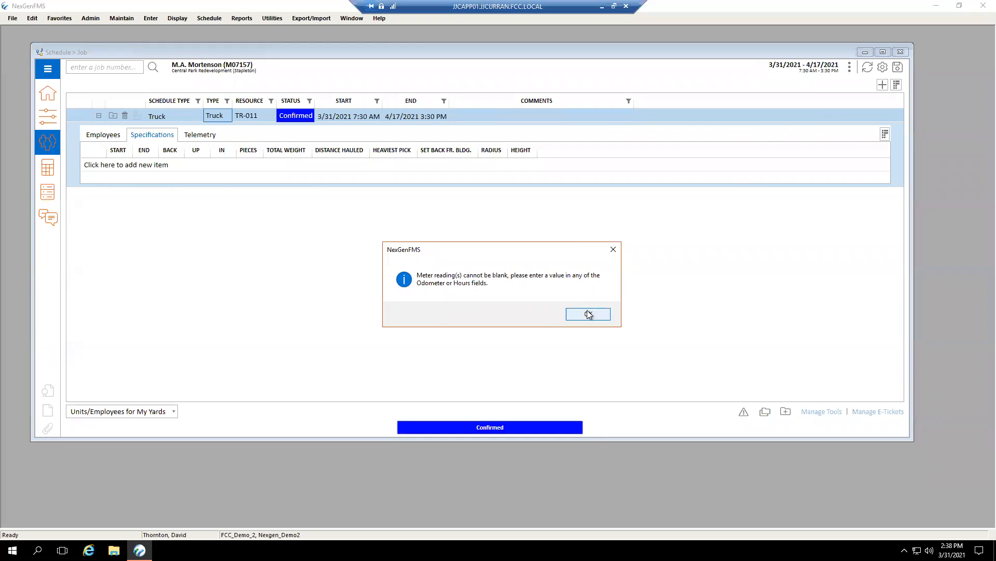
# Try an odometer reading of 1000 in the truck's telemetry entry, decline the change, and delete the entry.
pyautogui.click(588, 314)
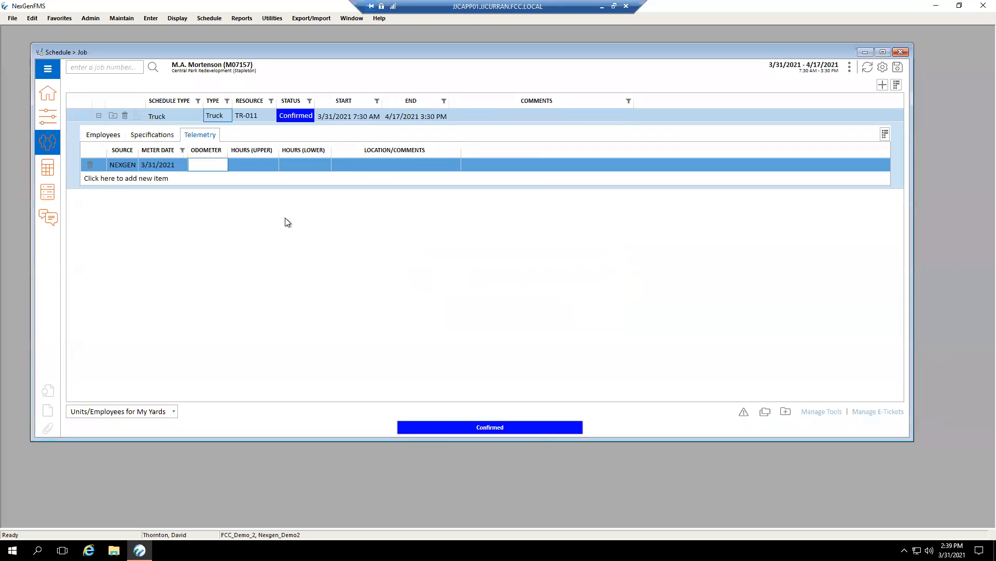
pyautogui.write('1000')
pyautogui.press('Return')
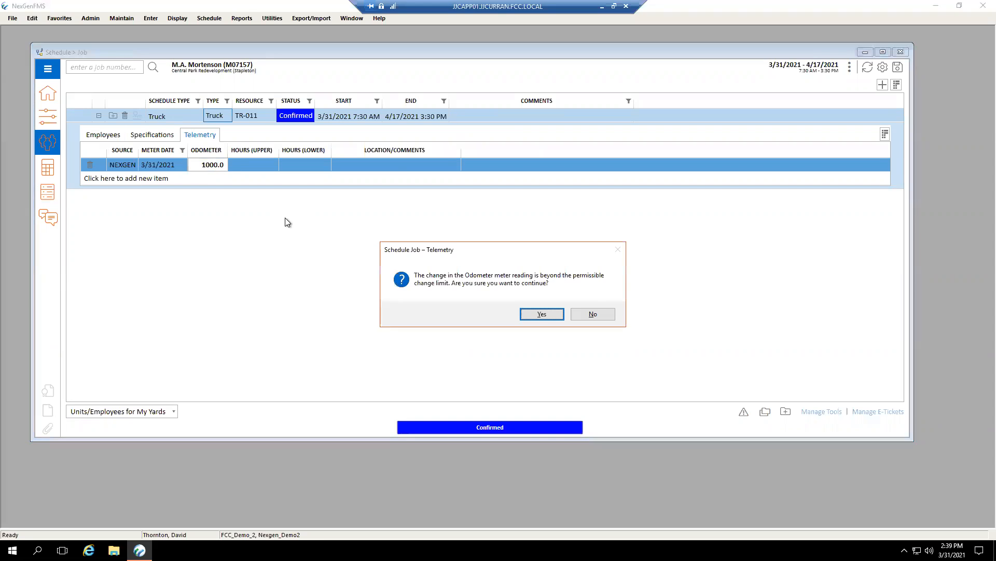
pyautogui.click(594, 314)
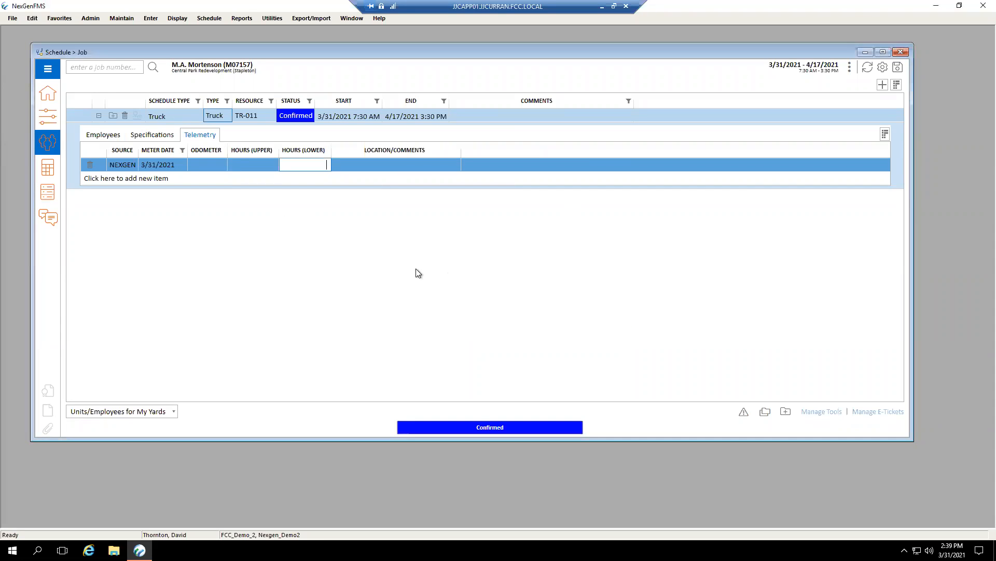
pyautogui.click(91, 166)
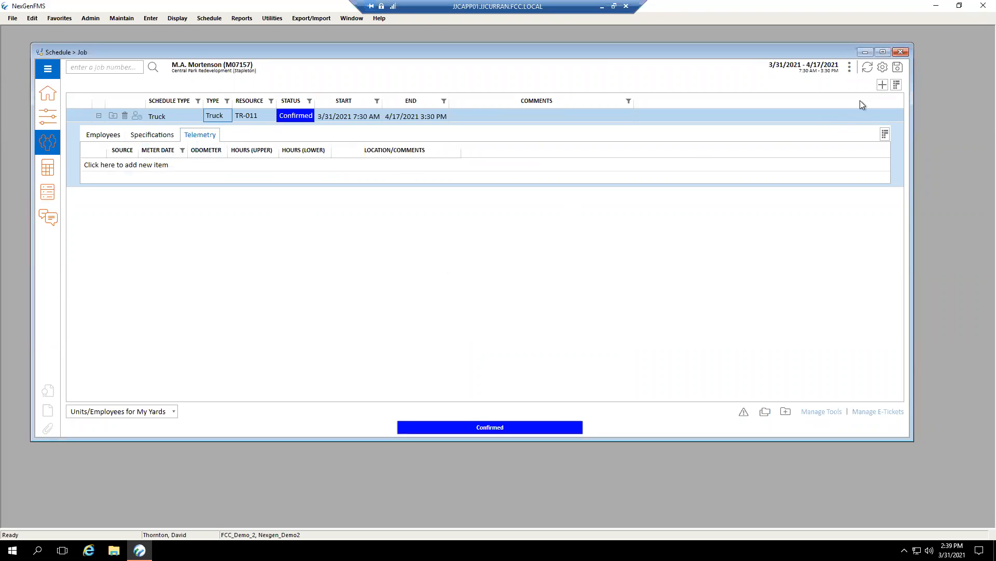
# Save the job while acknowledging the resource conflicts, and check the driver's conflict indicator in the truck's employee list.
pyautogui.click(898, 67)
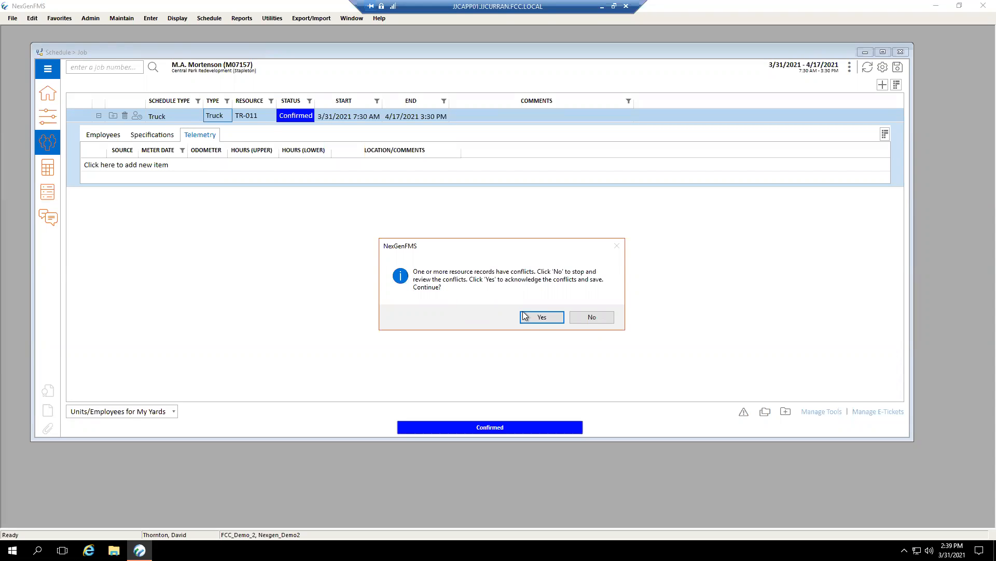
pyautogui.click(541, 317)
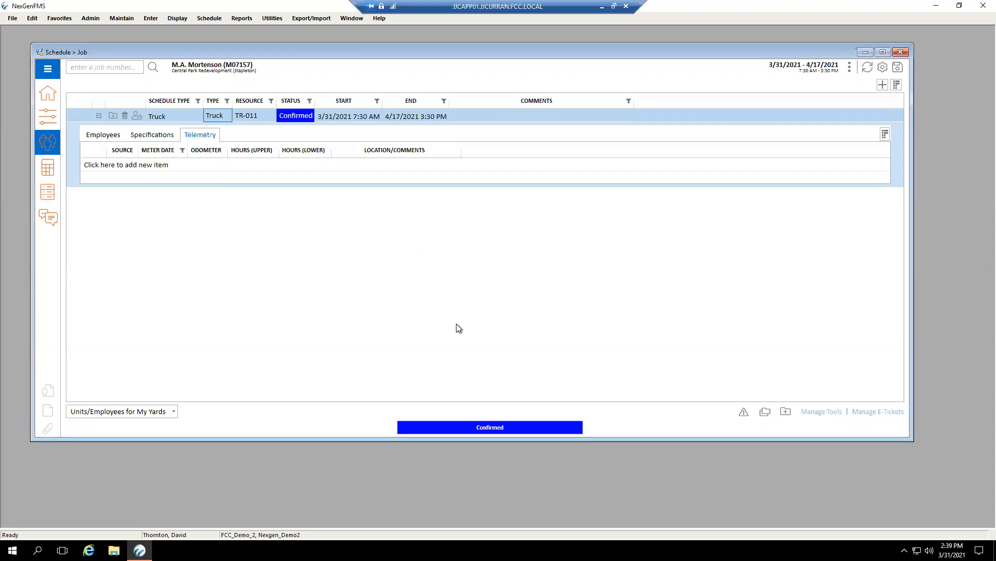
pyautogui.click(116, 135)
pyautogui.moveTo(94, 167)
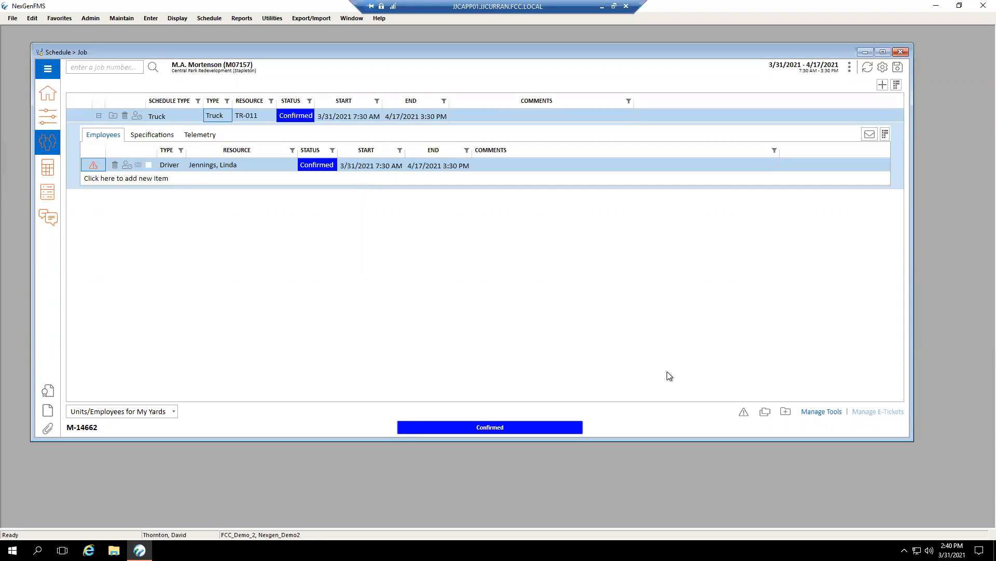
pyautogui.click(744, 413)
# Add a Tractor, Counterweight billing item with a quantity of 4 hours to the job's estimate.
pyautogui.click(49, 173)
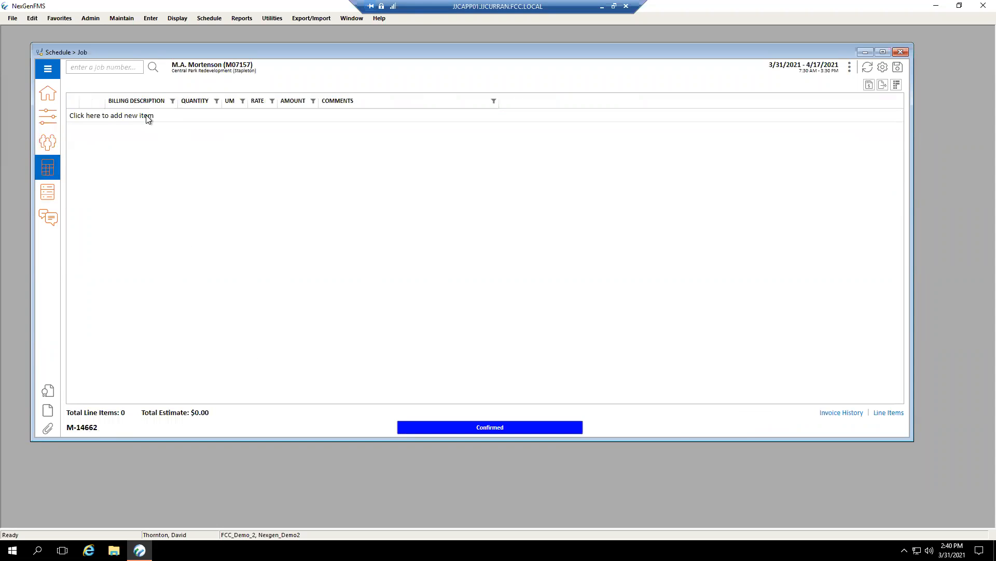
pyautogui.click(148, 116)
pyautogui.click(174, 115)
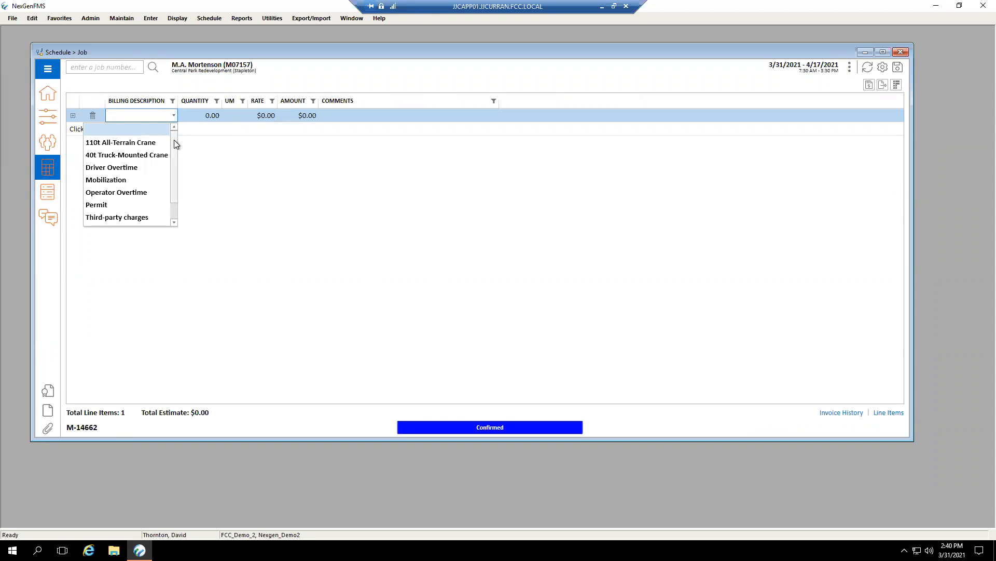
pyautogui.moveTo(173, 160)
pyautogui.mouseDown()
pyautogui.moveTo(173, 177)
pyautogui.moveTo(175, 154)
pyautogui.mouseUp()
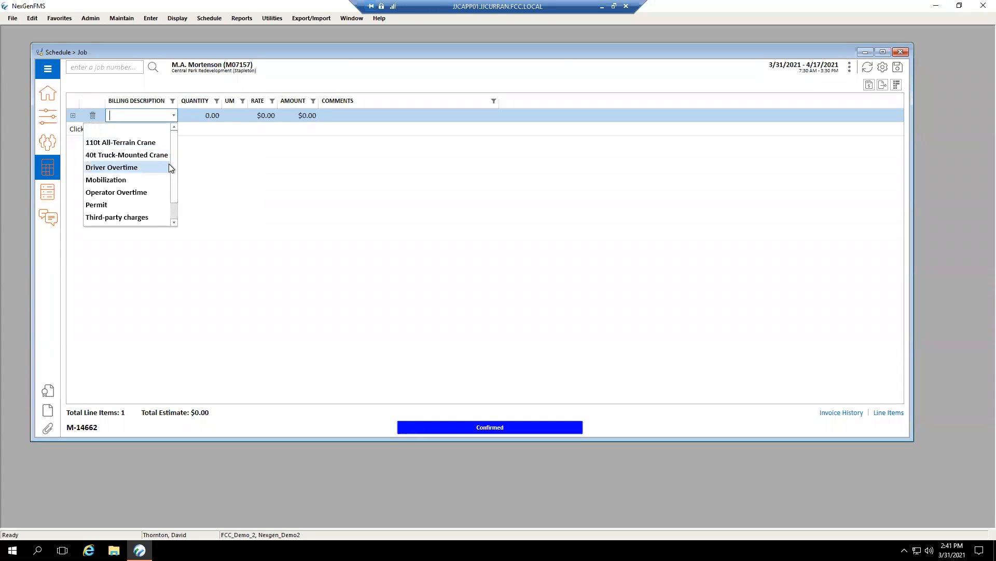
pyautogui.moveTo(173, 167); pyautogui.dragTo(174, 195)
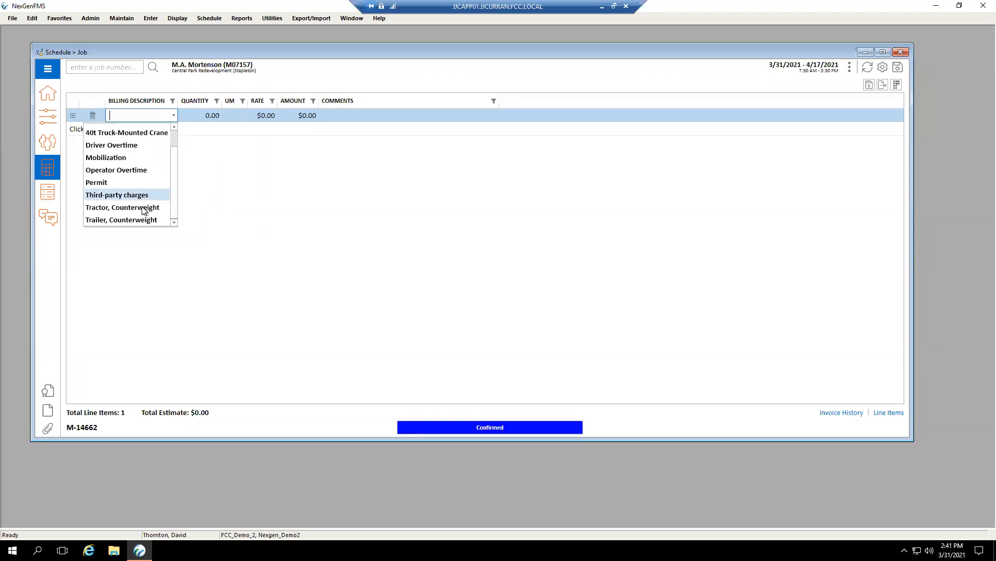
pyautogui.click(142, 209)
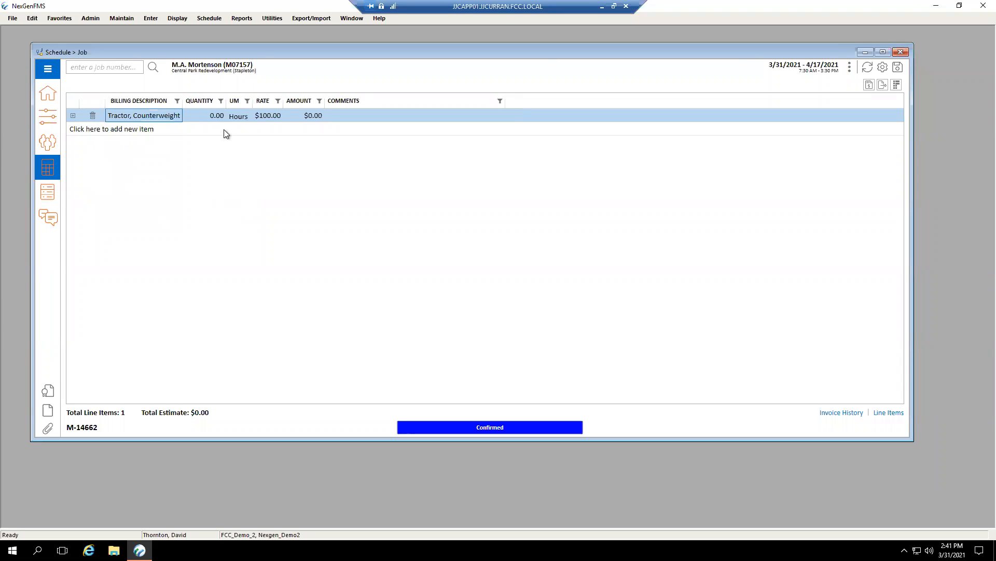
pyautogui.click(203, 116)
pyautogui.write('4')
pyautogui.press('Tab')
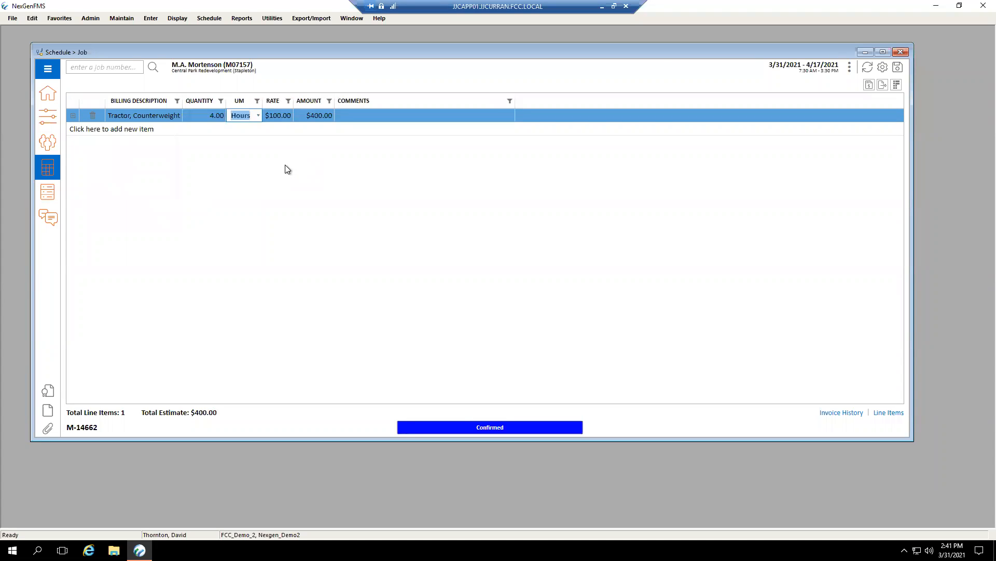
pyautogui.click(317, 145)
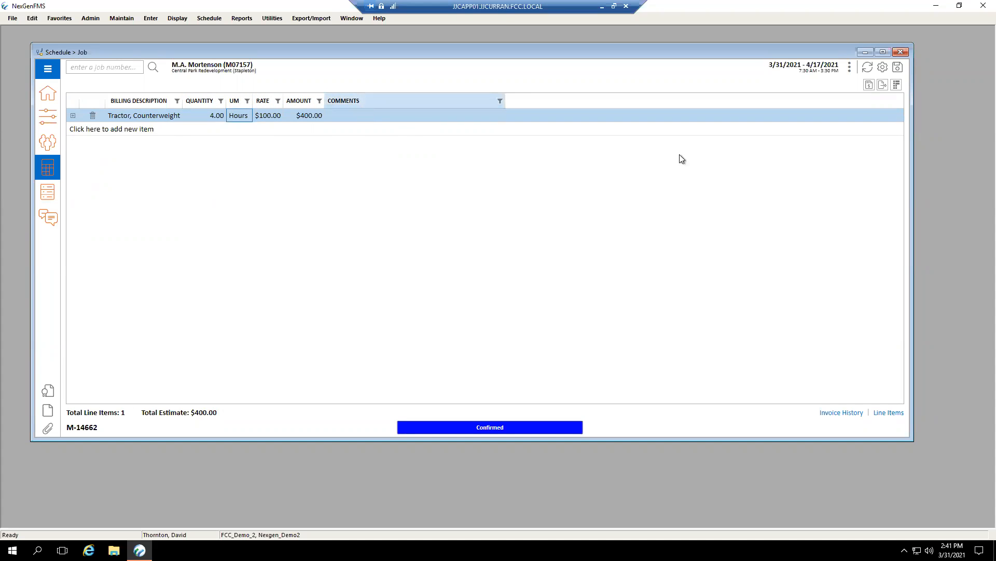
# Review the optional columns available for the billing item list and leave the column selection as is.
pyautogui.click(897, 86)
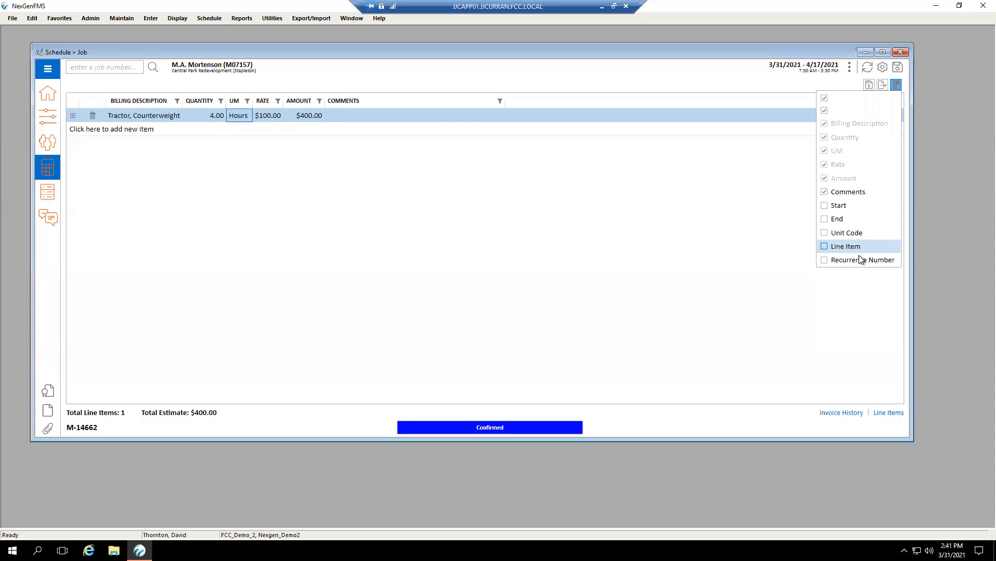
pyautogui.click(696, 227)
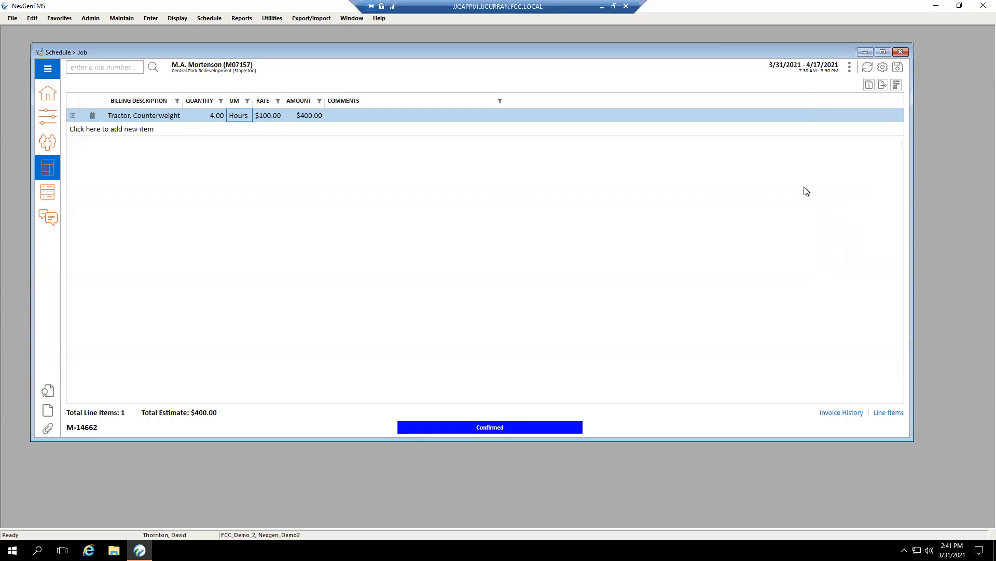
pyautogui.click(896, 86)
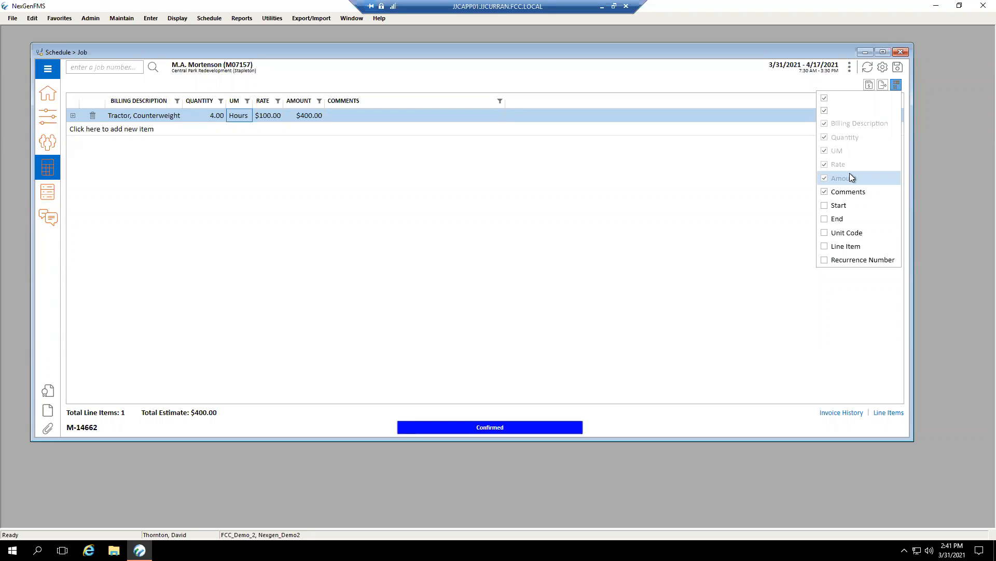
pyautogui.click(750, 181)
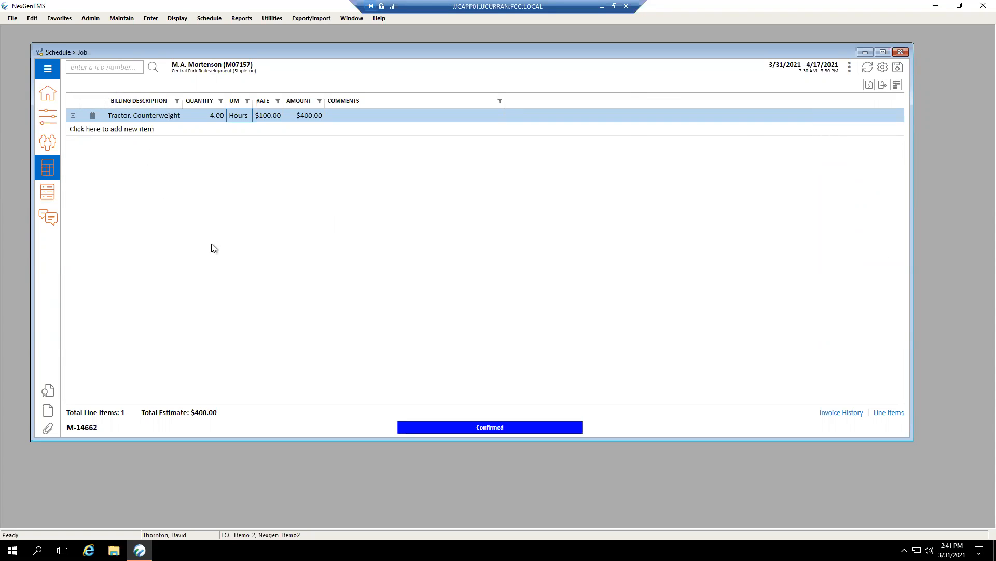
# Open job M-14659 through the job search, saving the current job's changes and acknowledging its resource conflicts.
pyautogui.click(113, 66)
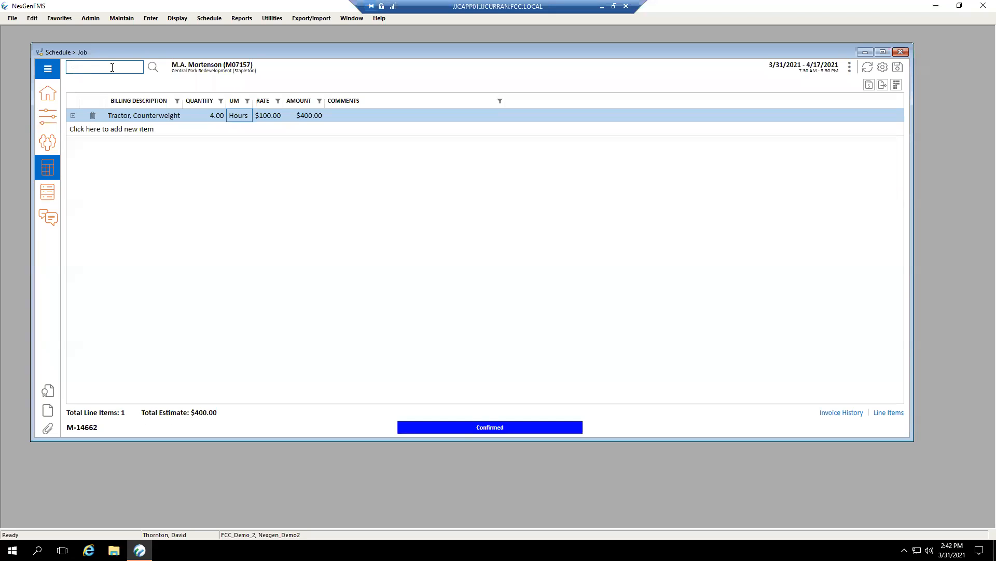
pyautogui.write('14659')
pyautogui.press('Return')
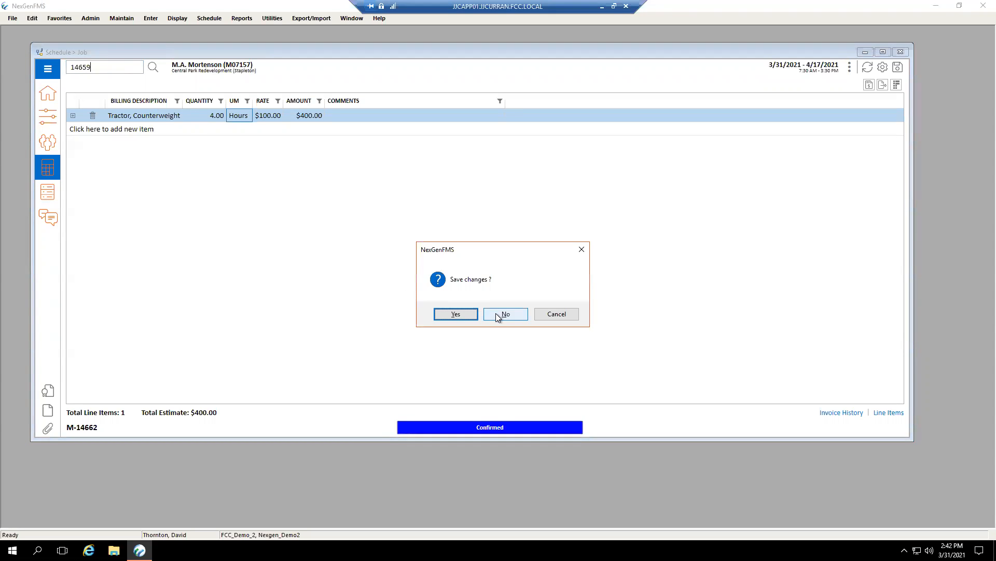
pyautogui.click(464, 315)
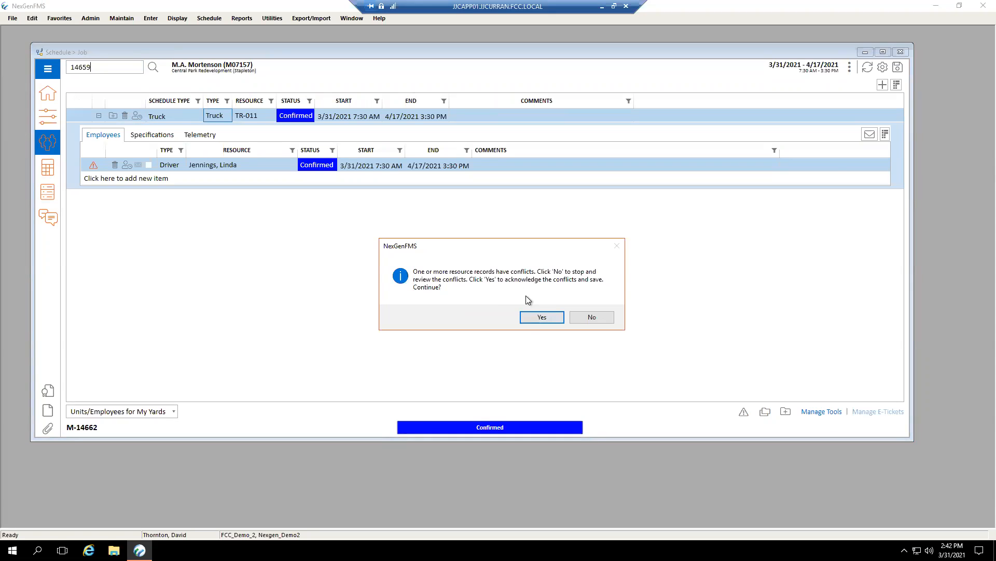
pyautogui.click(528, 315)
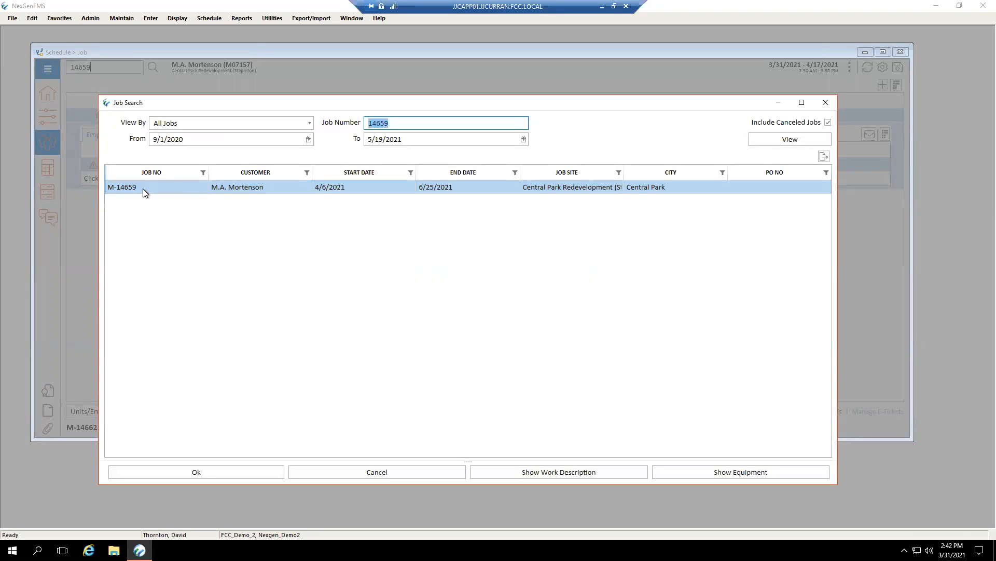
pyautogui.click(384, 123)
pyautogui.click(231, 468)
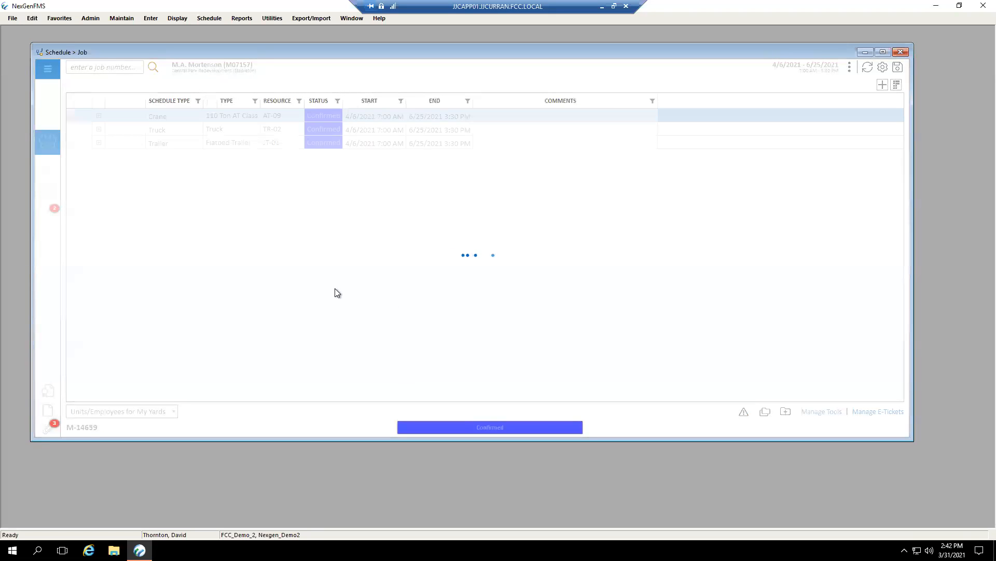
# Review the job's main details, scheduled resources and estimate, including the sub-items of the Mobilization billing item.
pyautogui.click(52, 99)
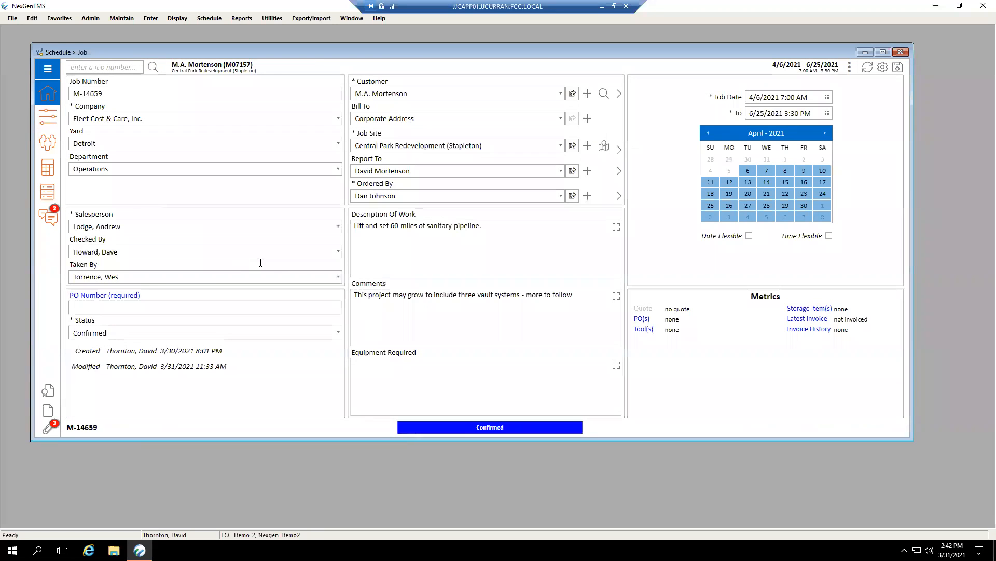
pyautogui.click(439, 222)
pyautogui.click(53, 148)
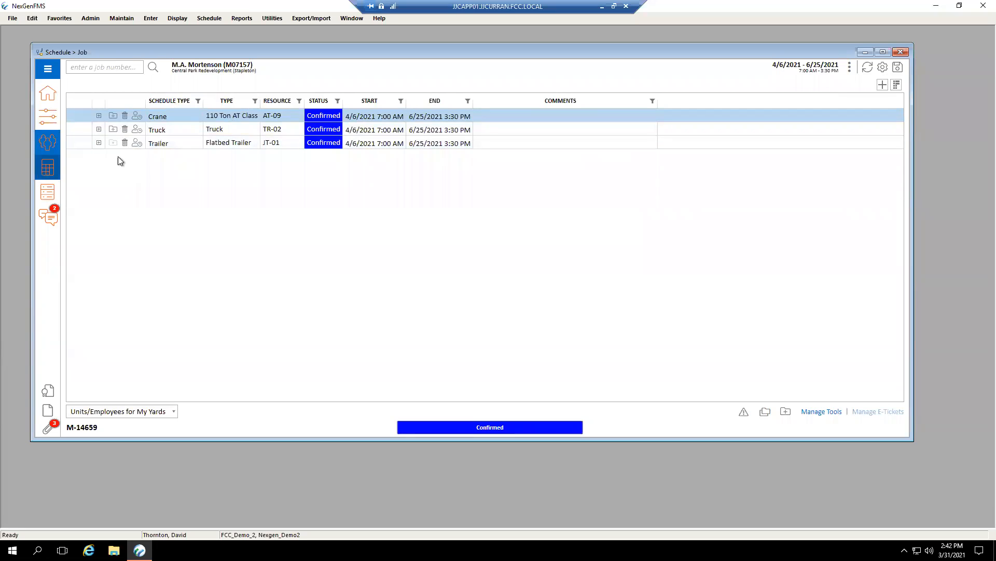
pyautogui.click(51, 174)
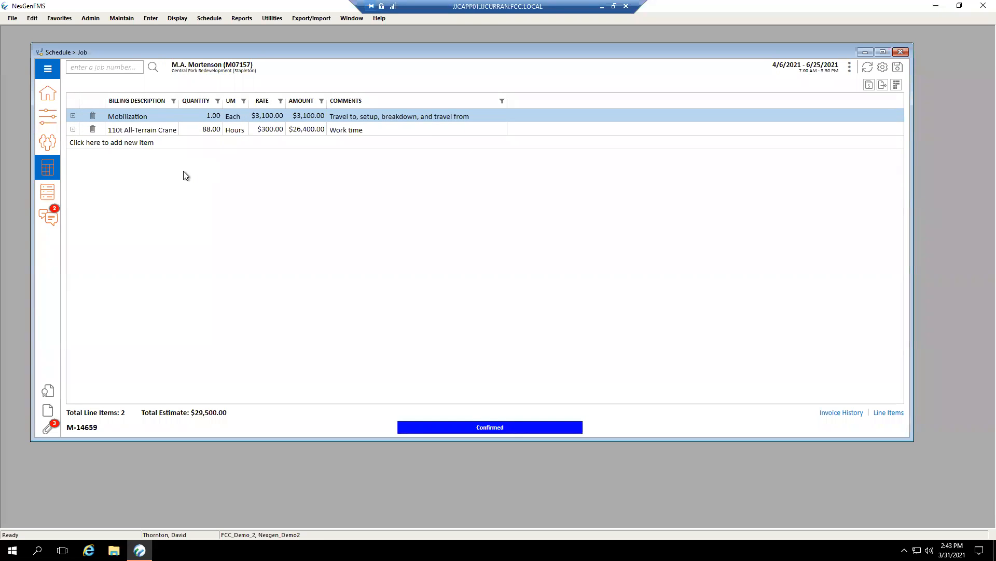
pyautogui.click(73, 115)
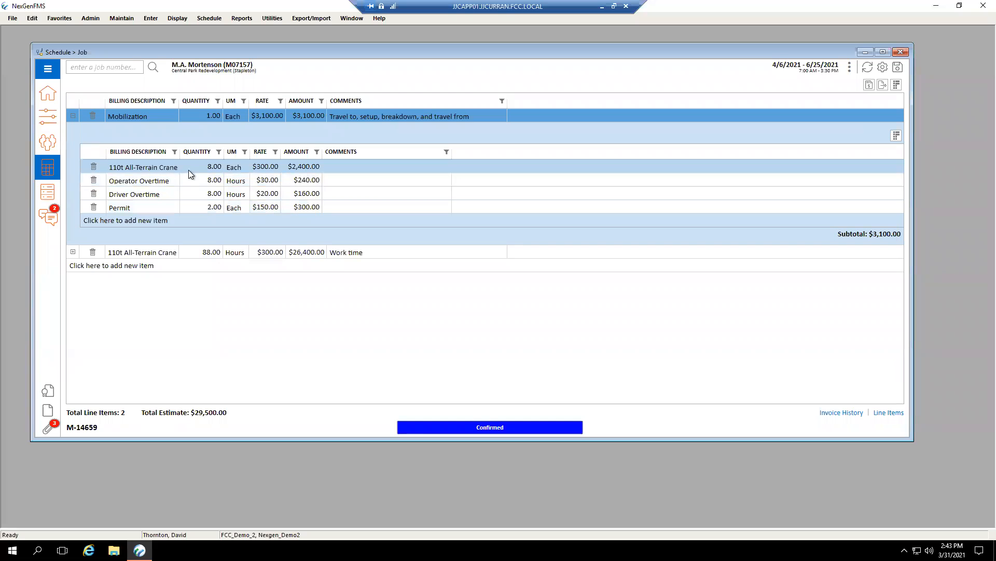
# Filter the estimate's billing descriptions by 110t All-Terrain Crane, clear the filter, and expand the Mobilization item again.
pyautogui.click(173, 101)
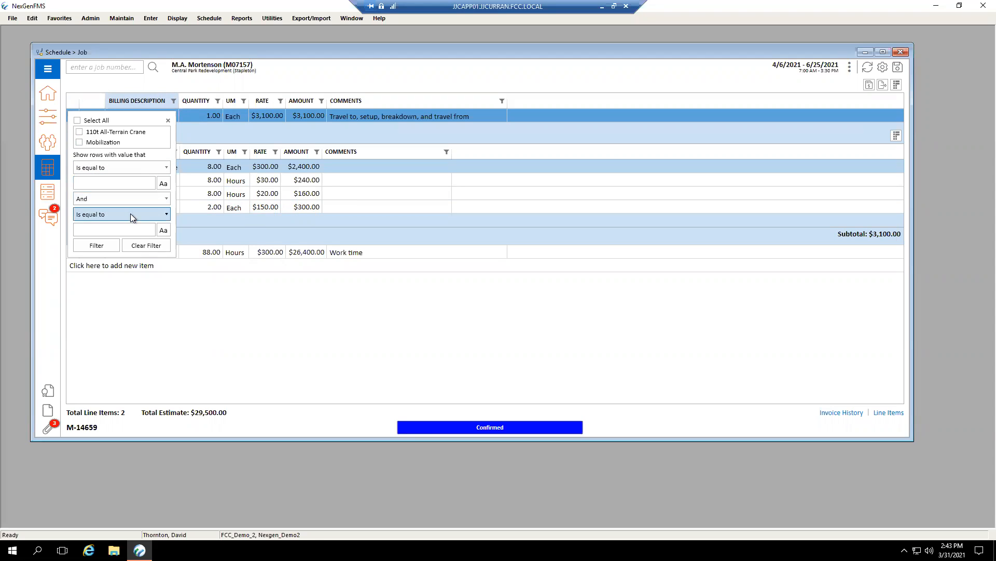
pyautogui.click(141, 179)
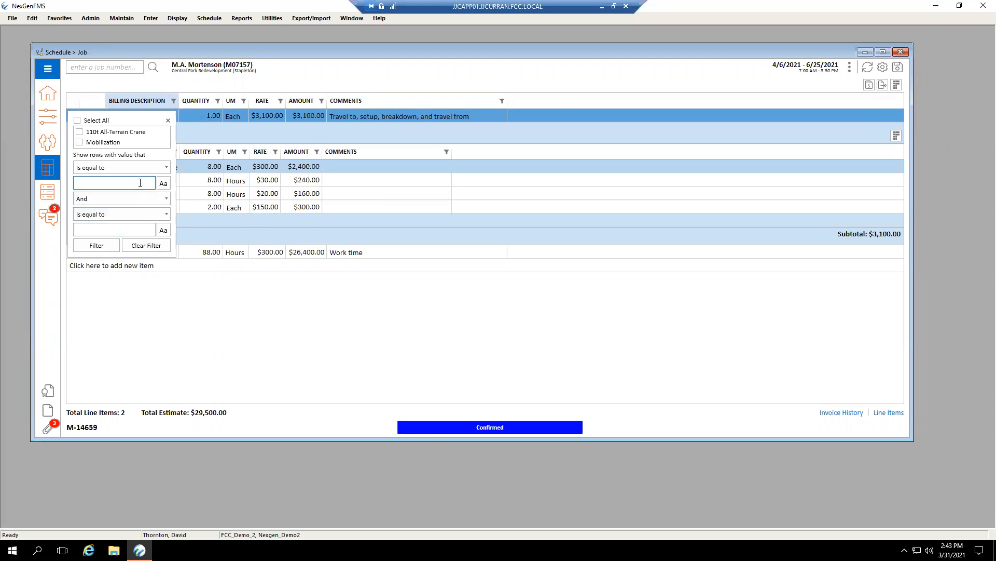
pyautogui.click(89, 134)
pyautogui.click(226, 246)
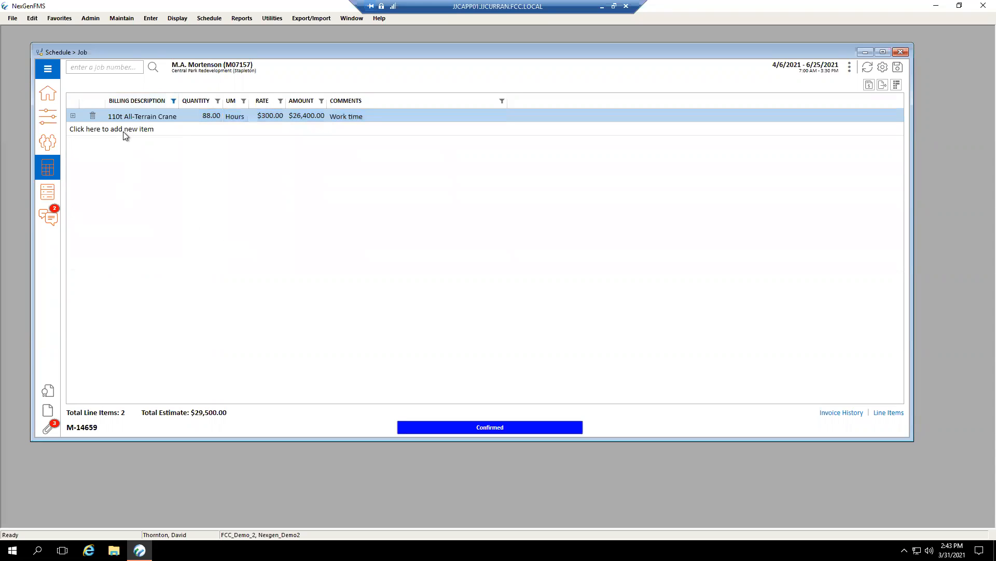
pyautogui.click(174, 101)
pyautogui.click(140, 247)
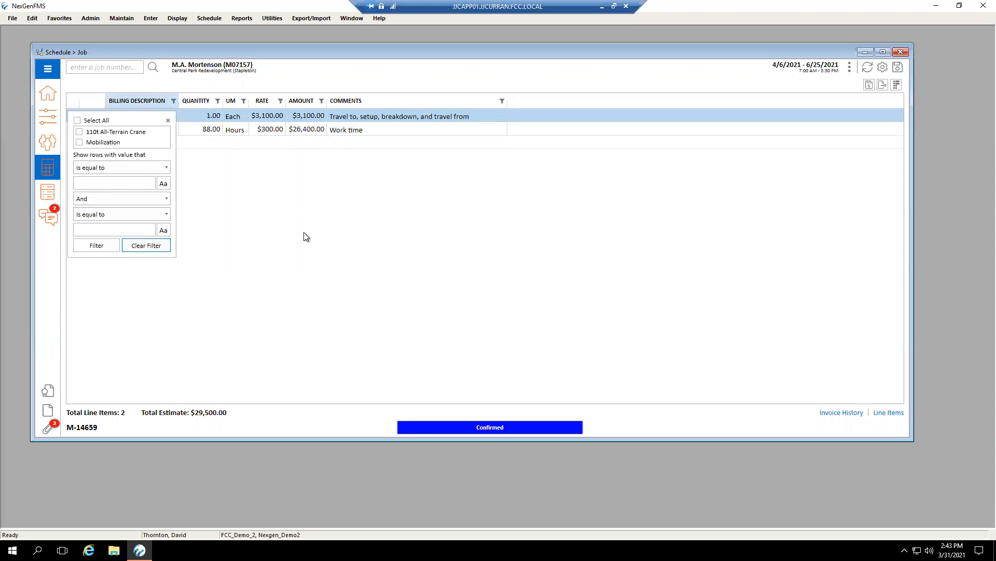
pyautogui.click(72, 115)
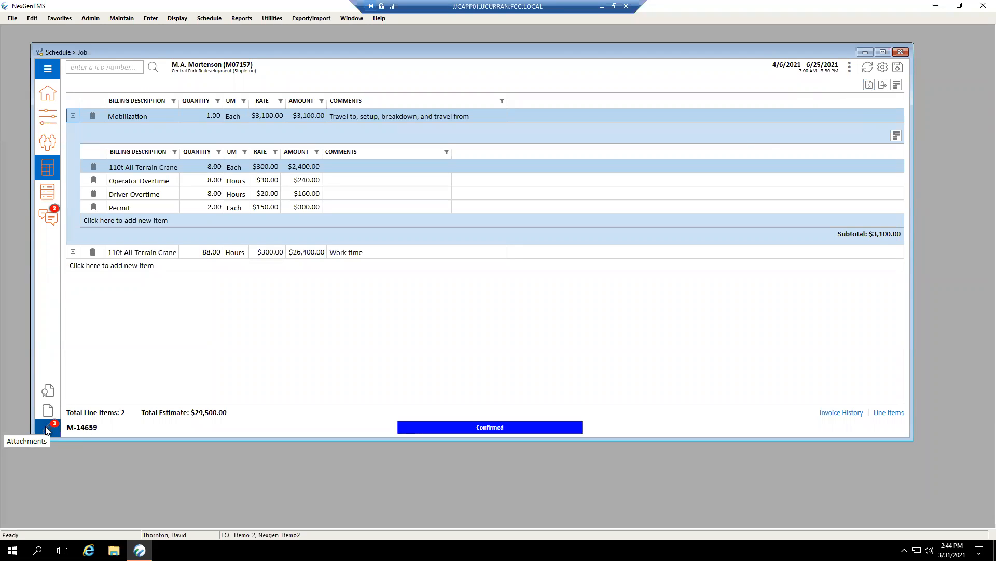
# Generate the job confirmation PDF from the estimate, review its work description and billing items, and close it.
pyautogui.click(870, 85)
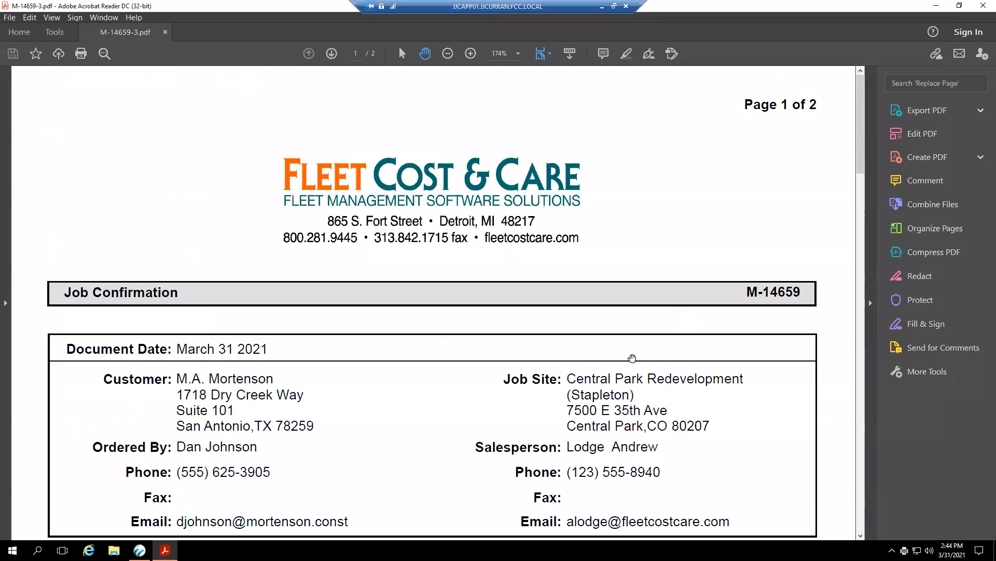
pyautogui.scroll(-5, 632, 358)
pyautogui.scroll(-3, 632, 359)
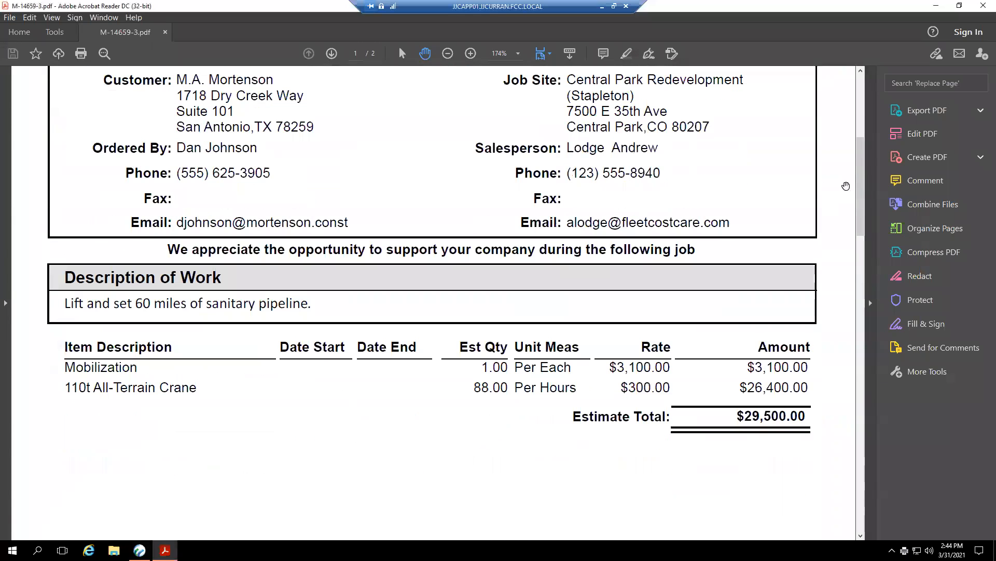
pyautogui.click(983, 6)
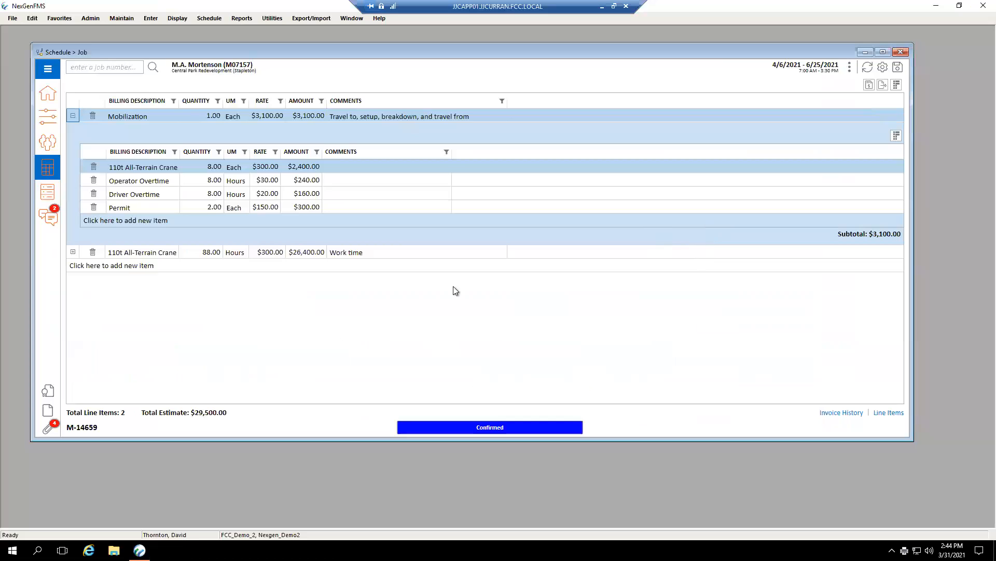
# Review the job's file attachments and its job-related certificates, closing each window.
pyautogui.click(49, 430)
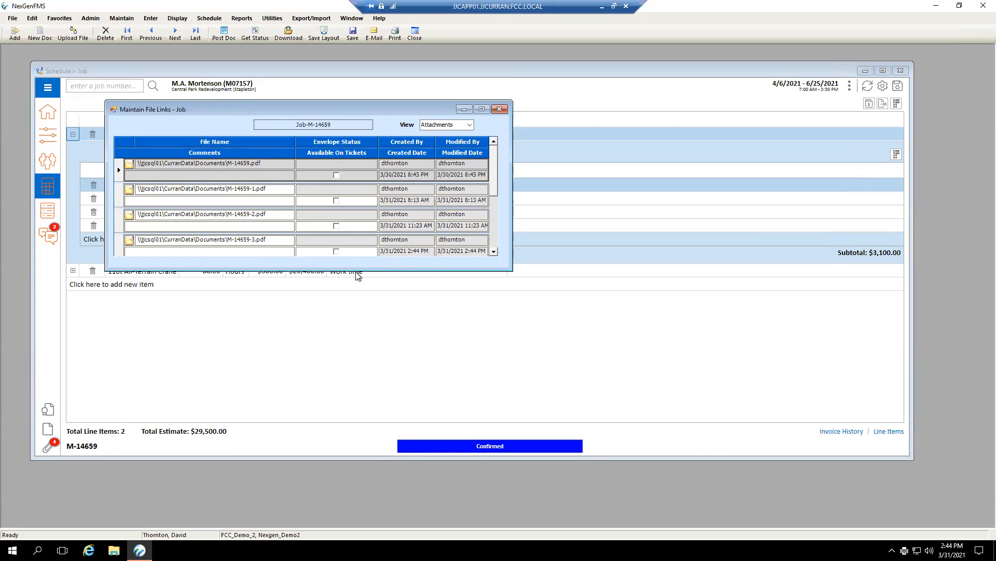
pyautogui.click(499, 109)
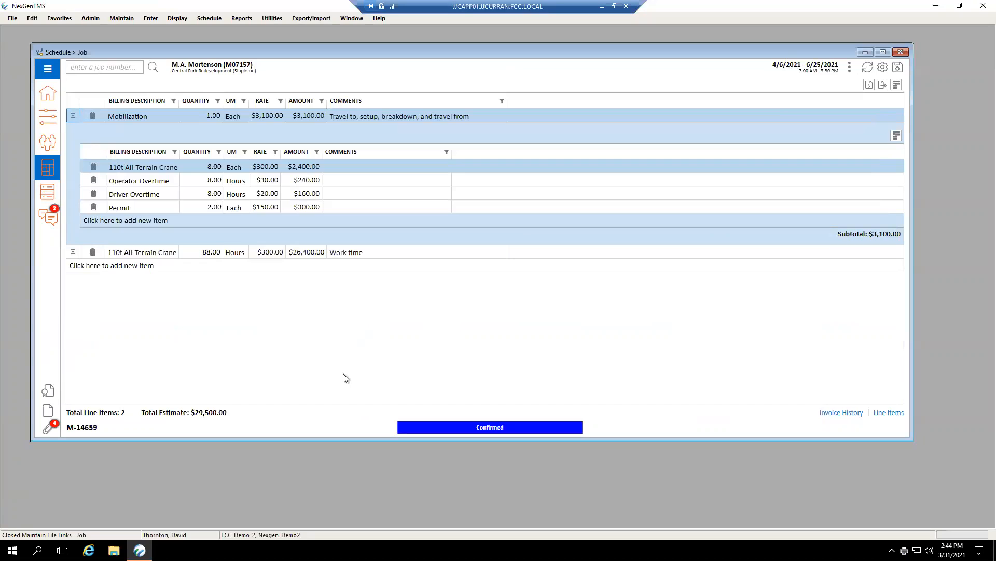
pyautogui.click(47, 395)
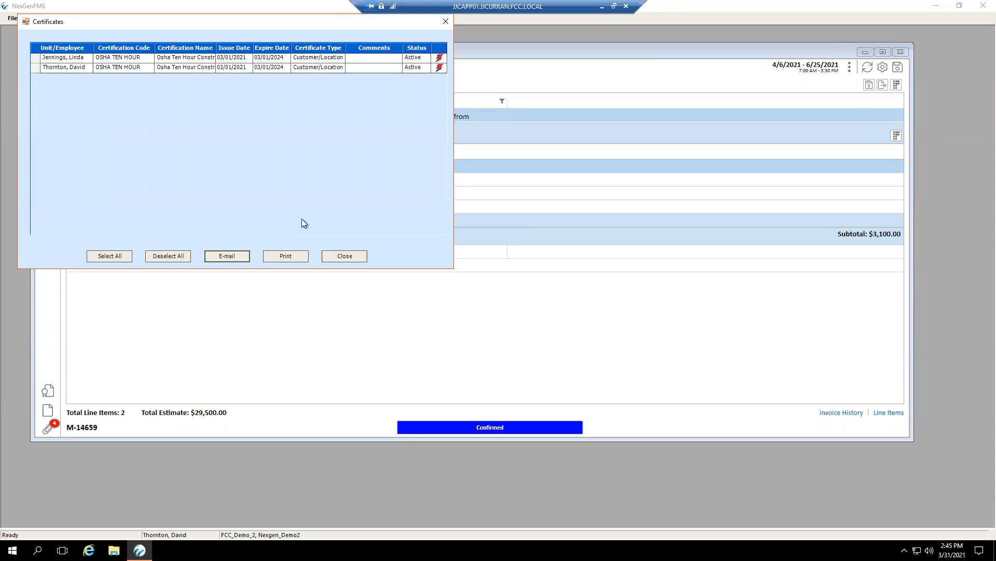
pyautogui.click(339, 254)
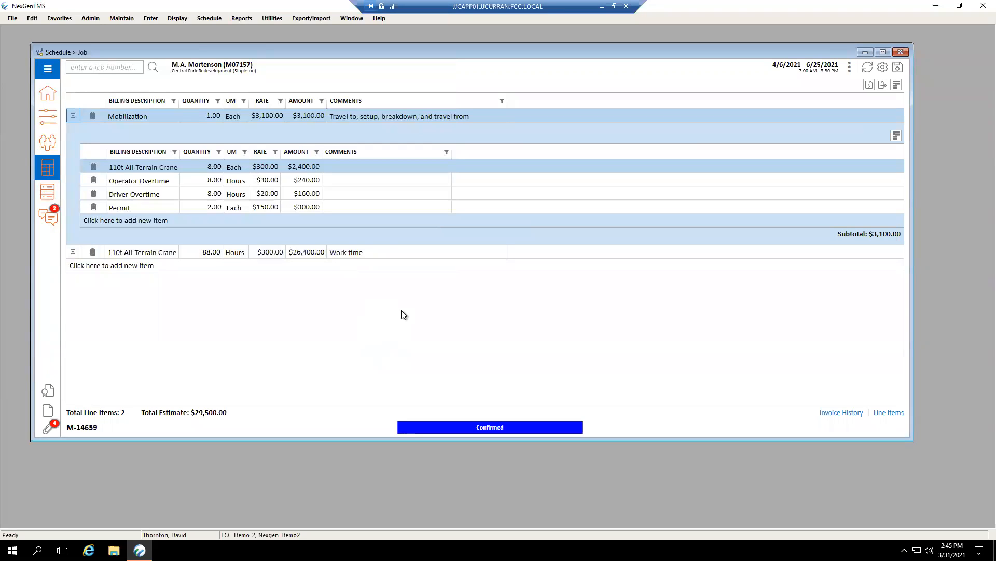
# Search for job number 14660 and open job M-14660.
pyautogui.click(91, 67)
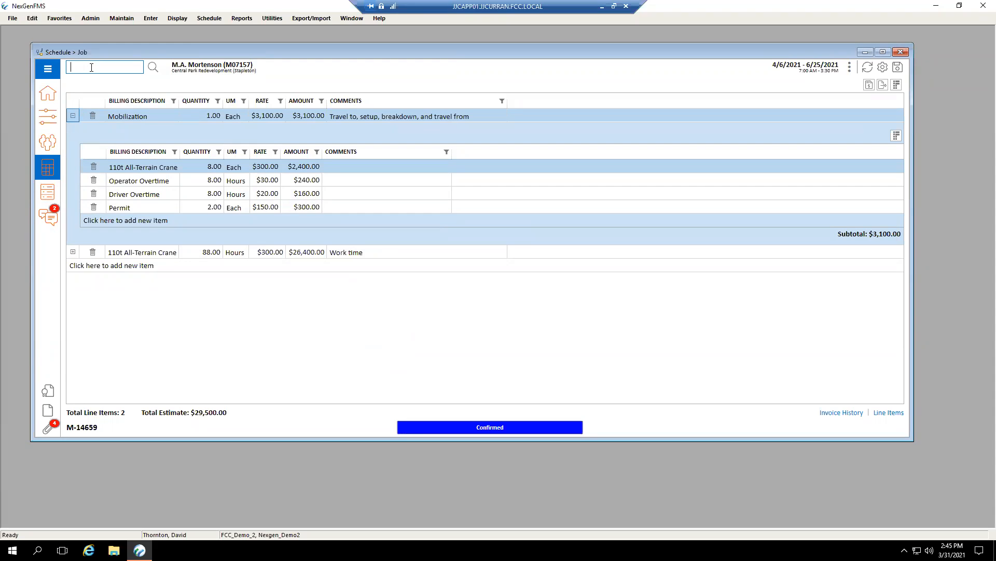
pyautogui.write('14660')
pyautogui.press('Return')
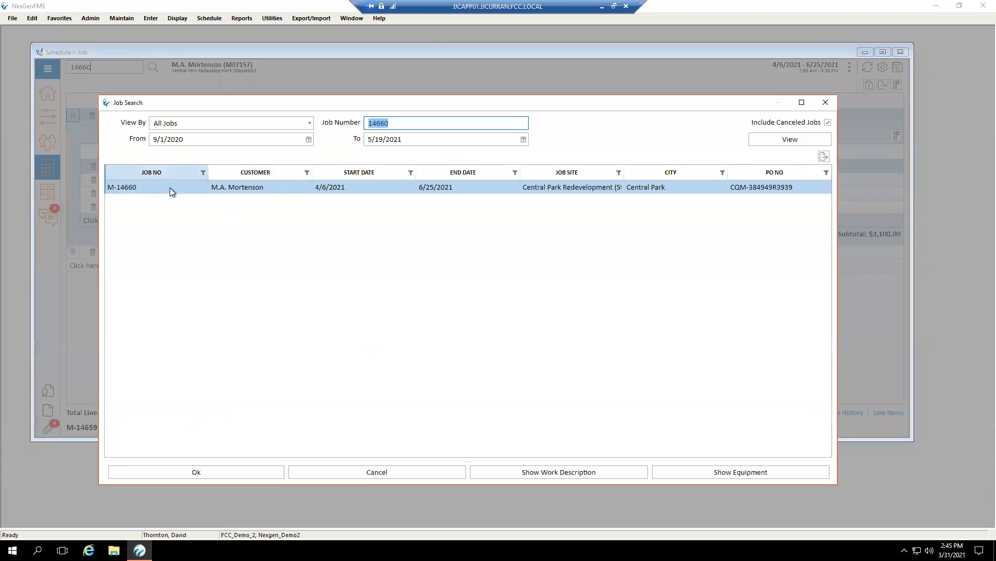
pyautogui.doubleClick(133, 187)
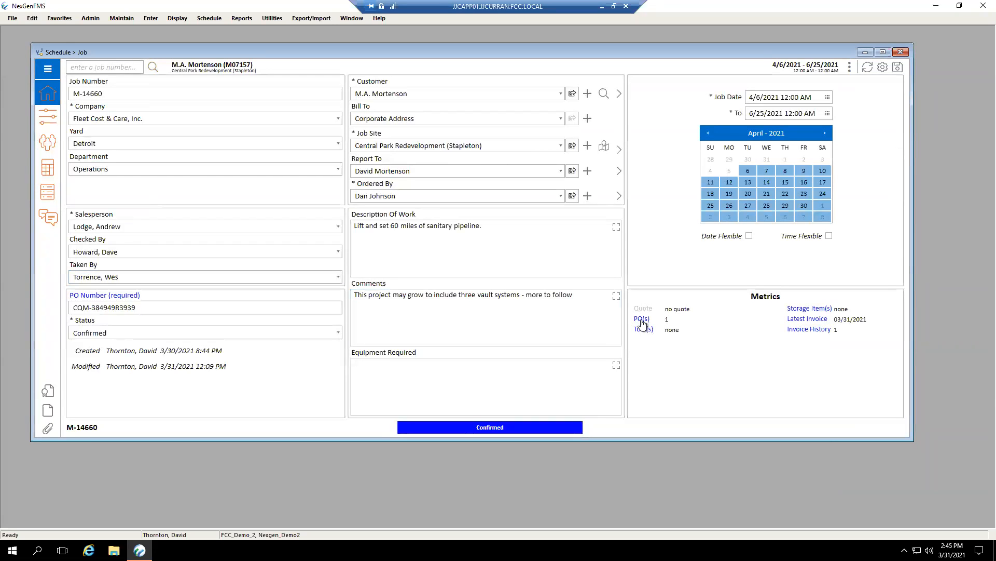
# Open the job's purchase orders and add the Purchase Discount, Comments and Subtotal columns to the list.
pyautogui.click(642, 319)
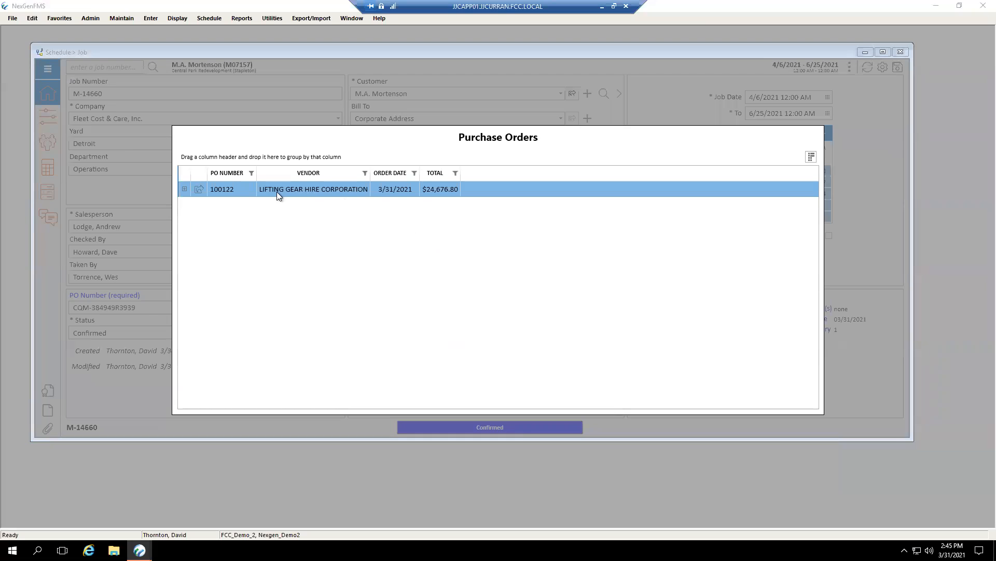
pyautogui.click(811, 158)
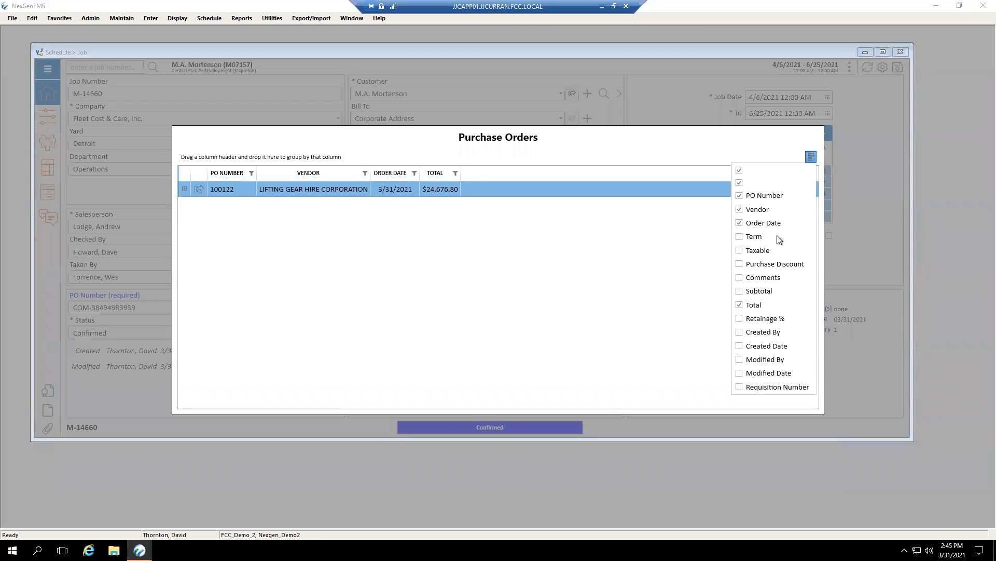
pyautogui.click(763, 264)
pyautogui.click(763, 277)
pyautogui.click(759, 291)
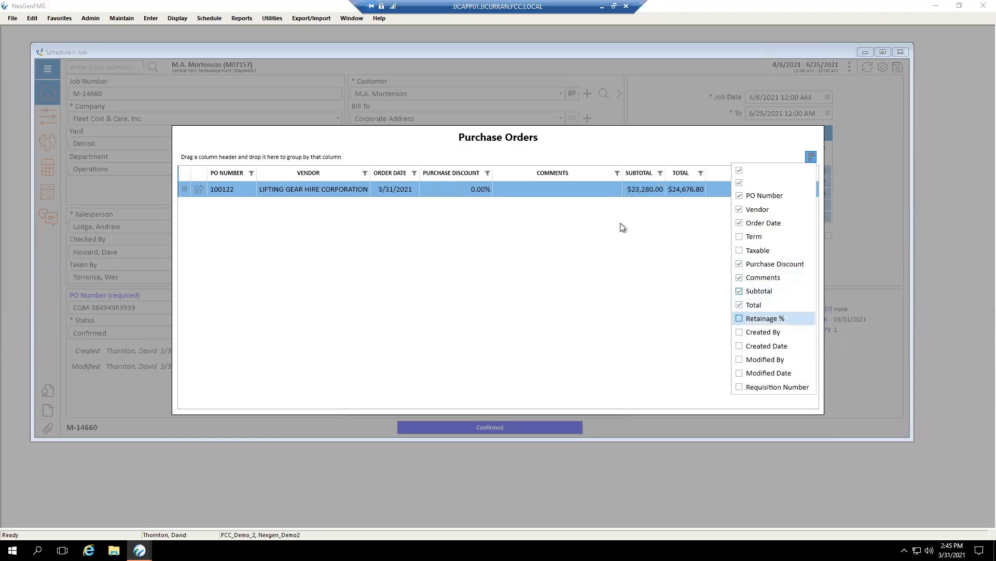
pyautogui.click(486, 203)
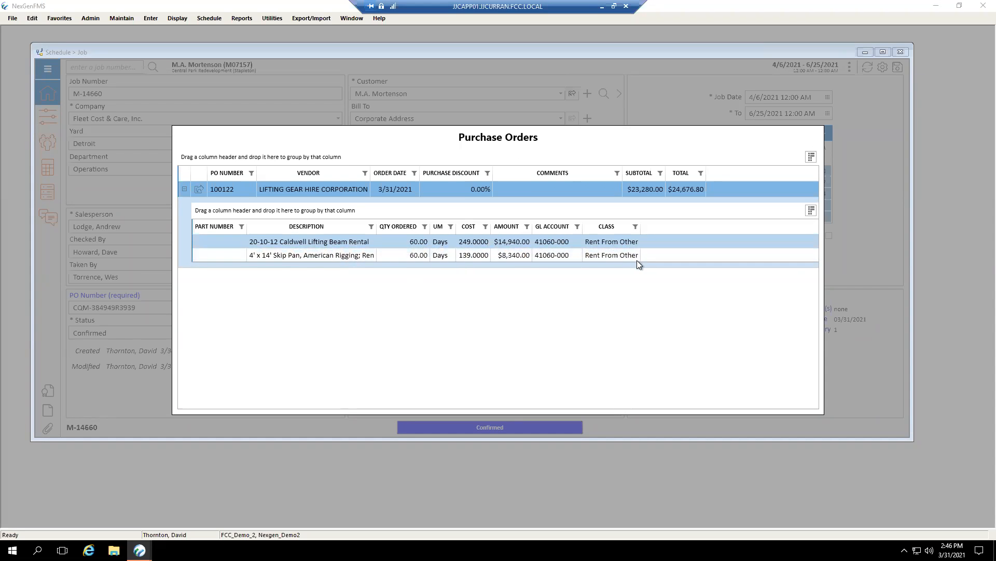
# Review the line items' optional columns and the Lifting Gear Hire Corporation order's main and detail information, and close the purchase orders.
pyautogui.click(811, 210)
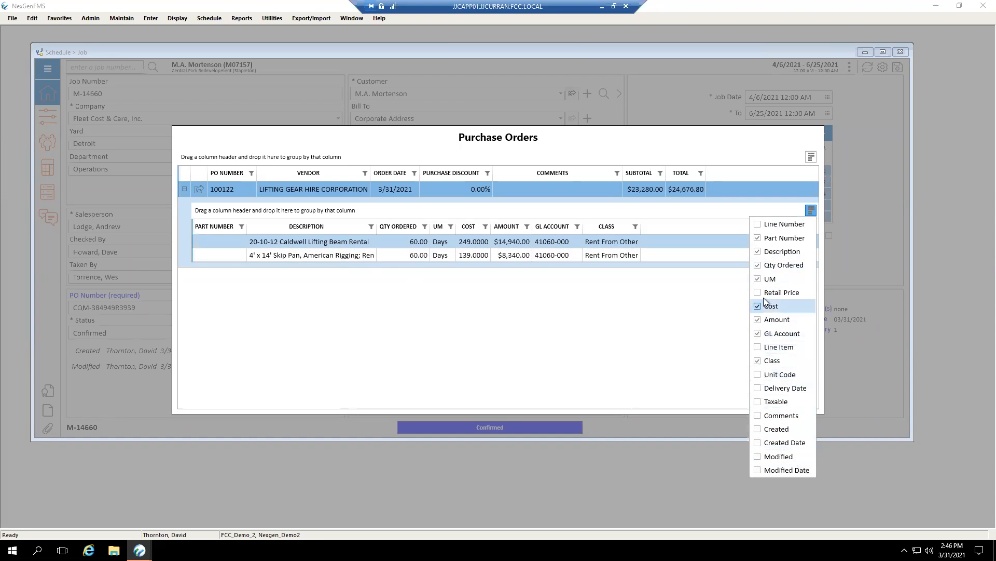
pyautogui.click(667, 318)
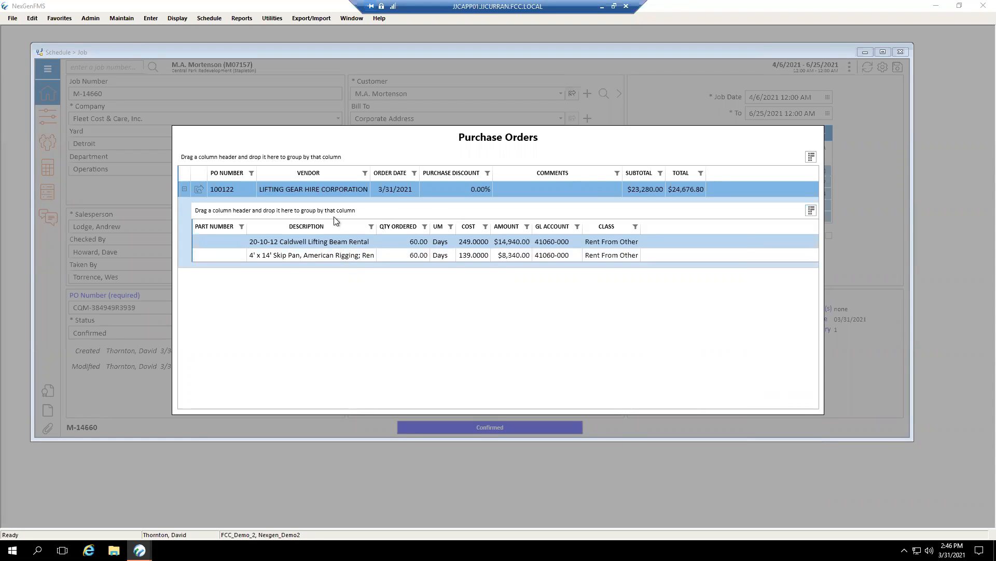
pyautogui.click(200, 190)
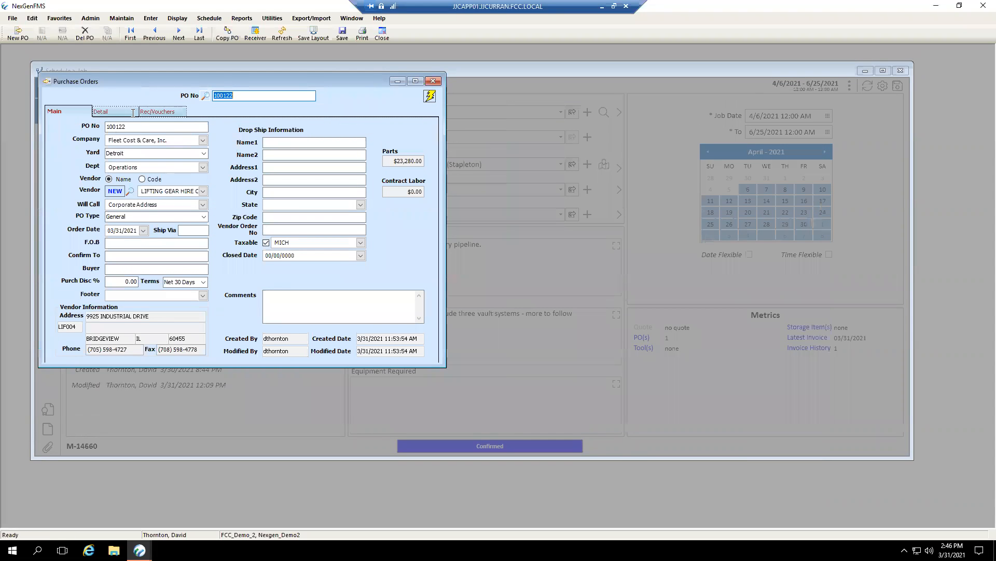
pyautogui.click(106, 111)
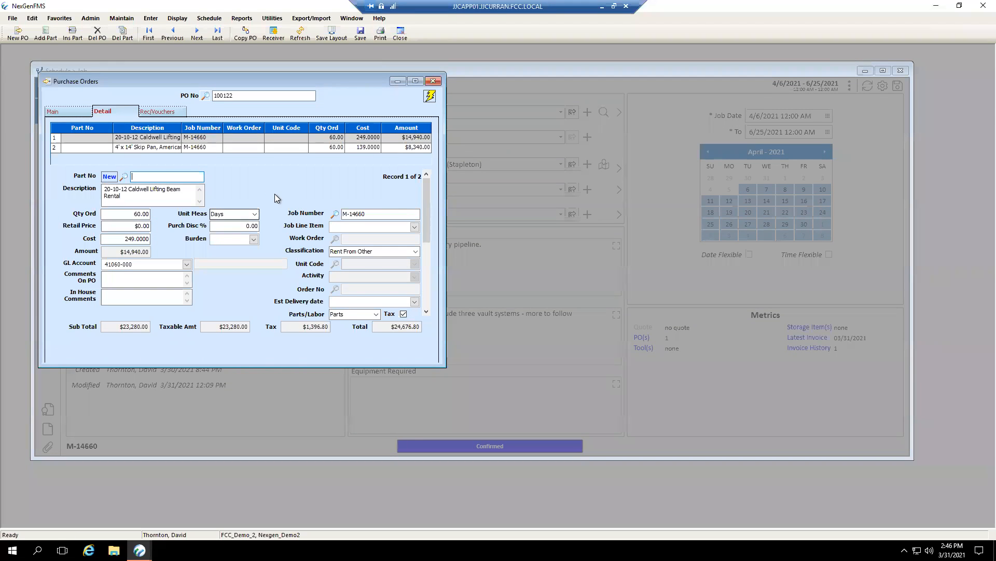
pyautogui.click(430, 85)
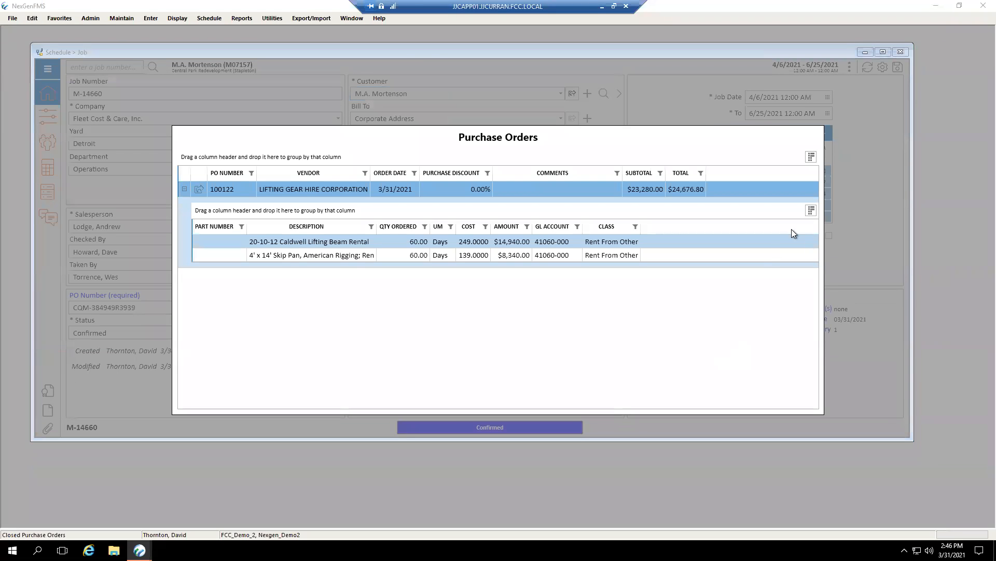
pyautogui.click(870, 279)
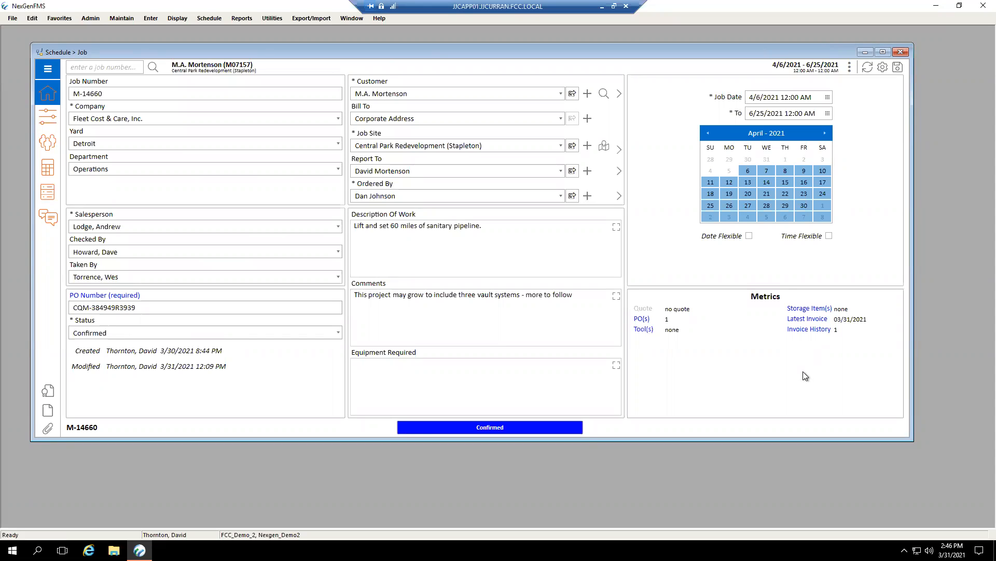
# Review the job's invoice history with the invoice's billing lines expanded, and close the history.
pyautogui.click(825, 330)
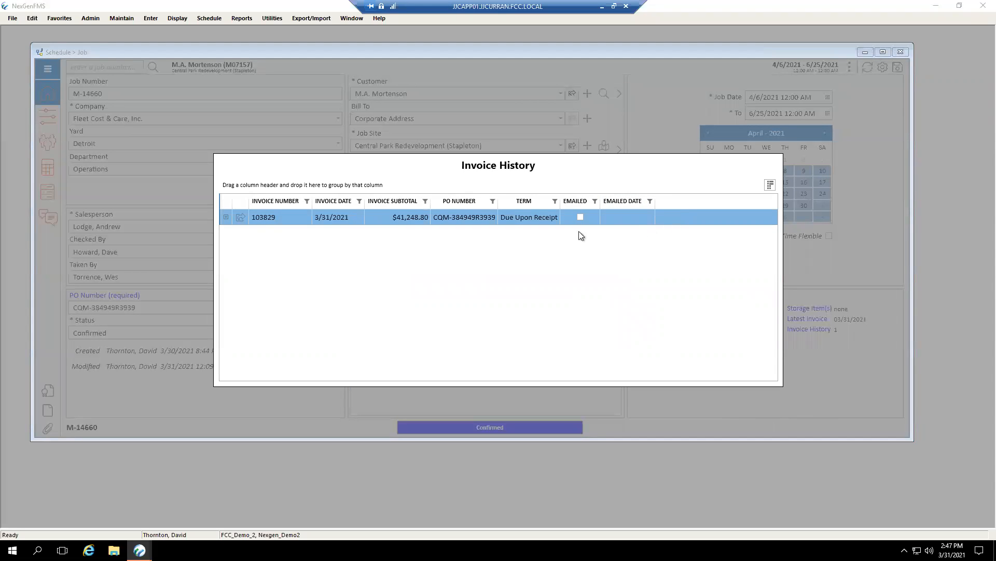
pyautogui.click(227, 217)
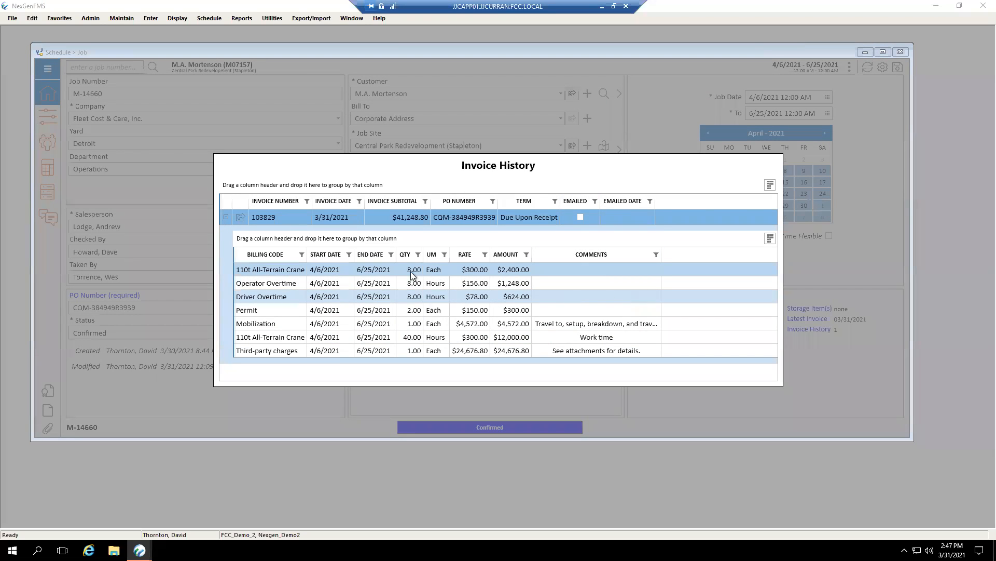
pyautogui.click(846, 330)
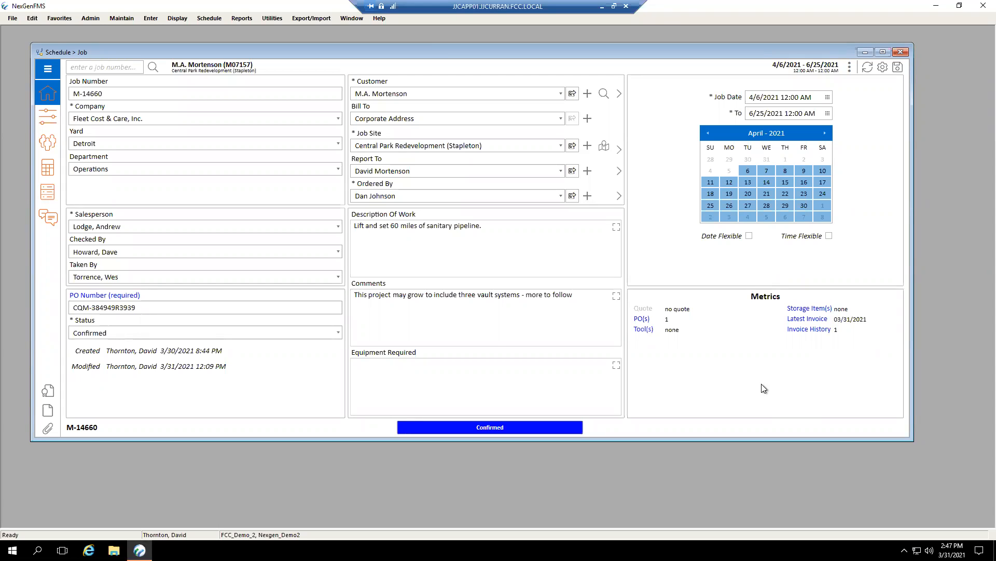
# Show the in-house comments and open job M-14659.
pyautogui.click(47, 219)
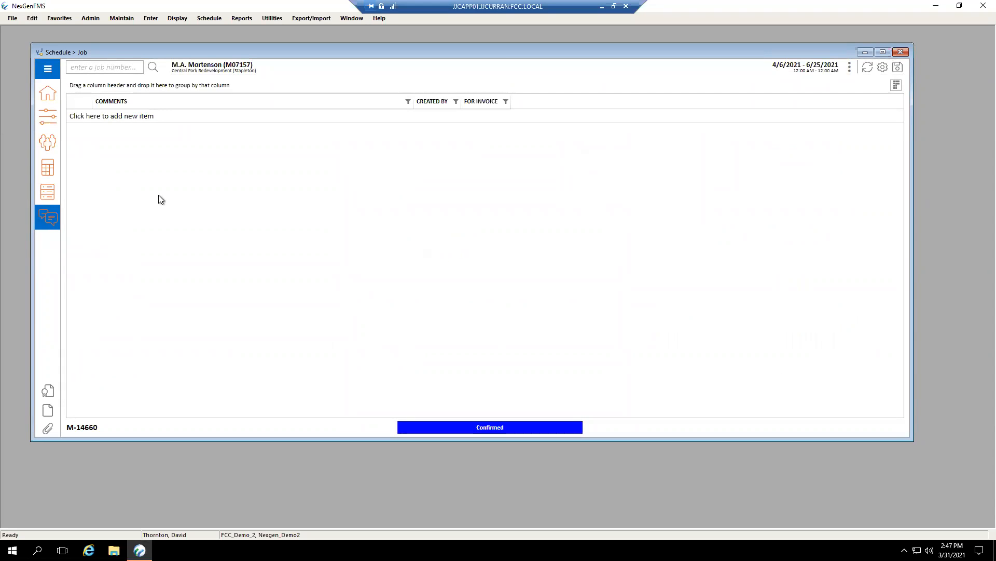
pyautogui.click(105, 68)
pyautogui.write('M-14659')
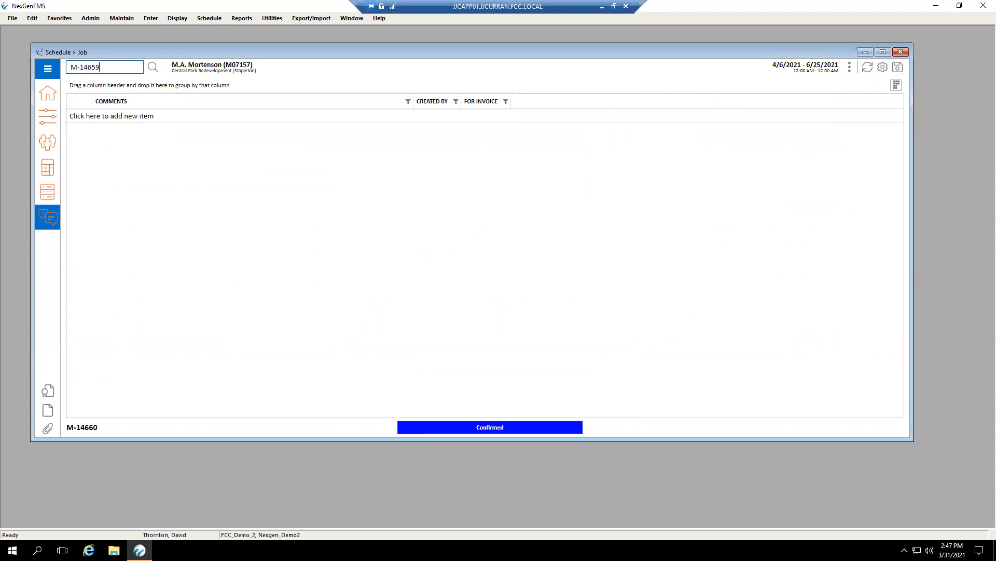
pyautogui.press('Return')
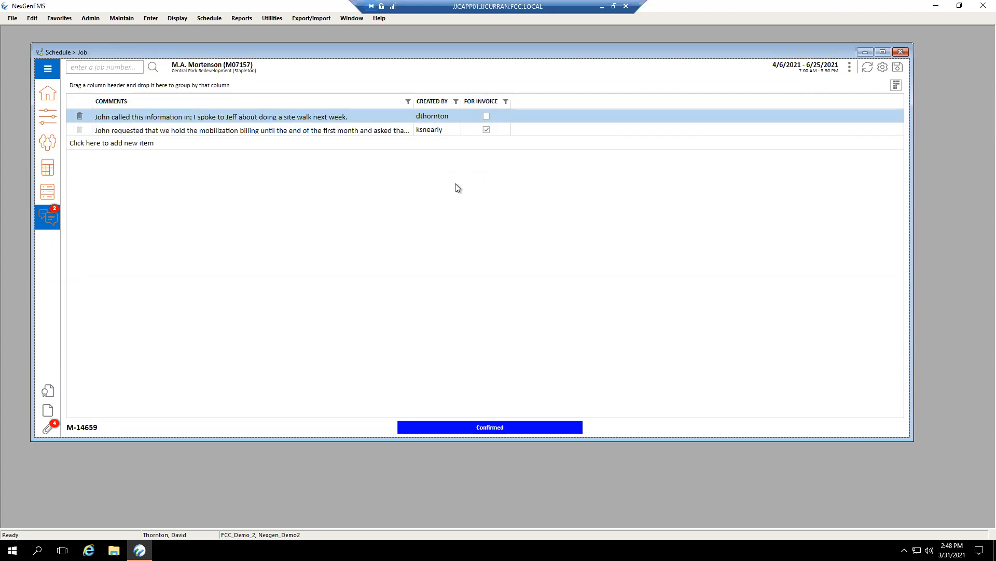
# Review the comments list's optional columns and try to delete the comment about holding the mobilization billing.
pyautogui.click(894, 85)
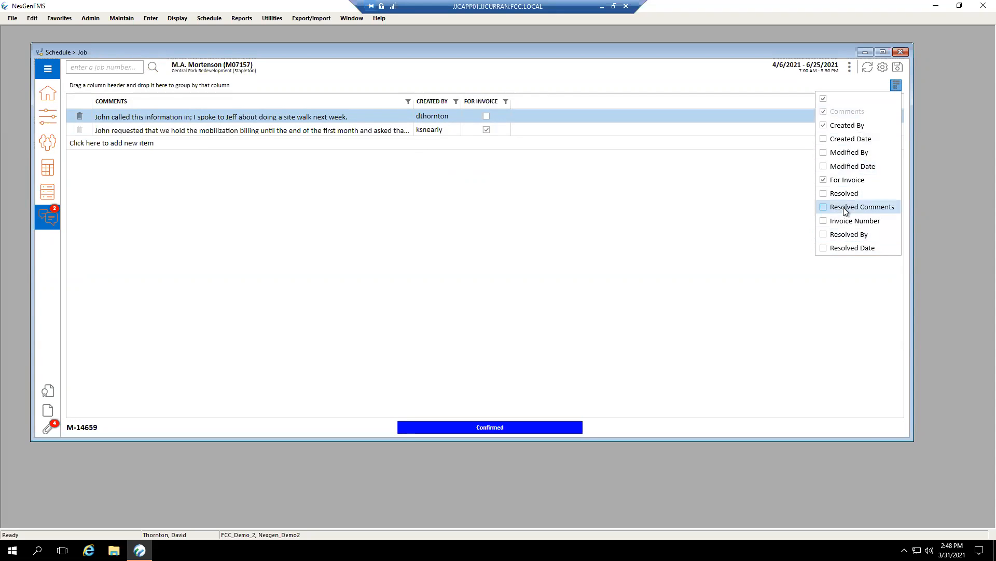
pyautogui.click(727, 222)
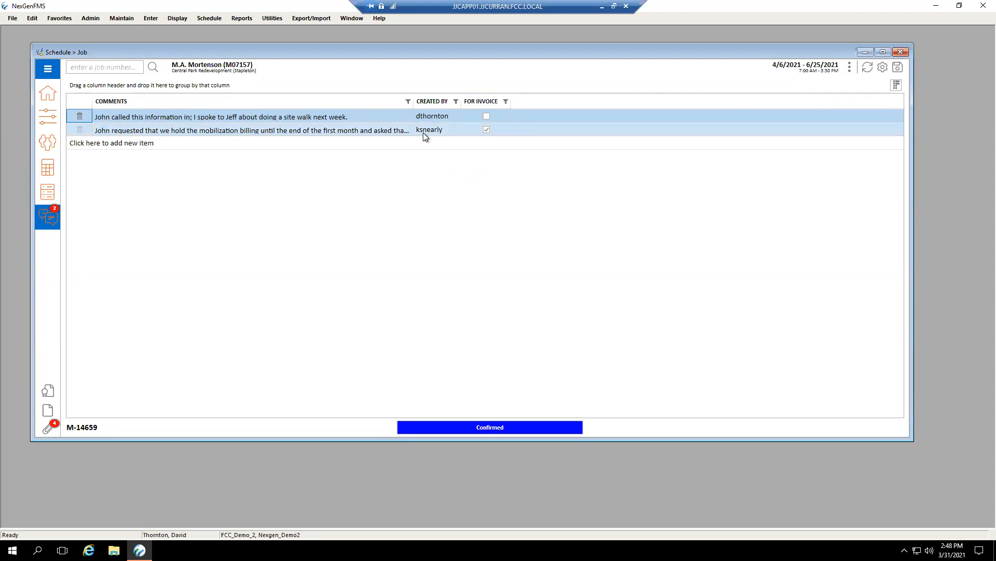
pyautogui.click(76, 131)
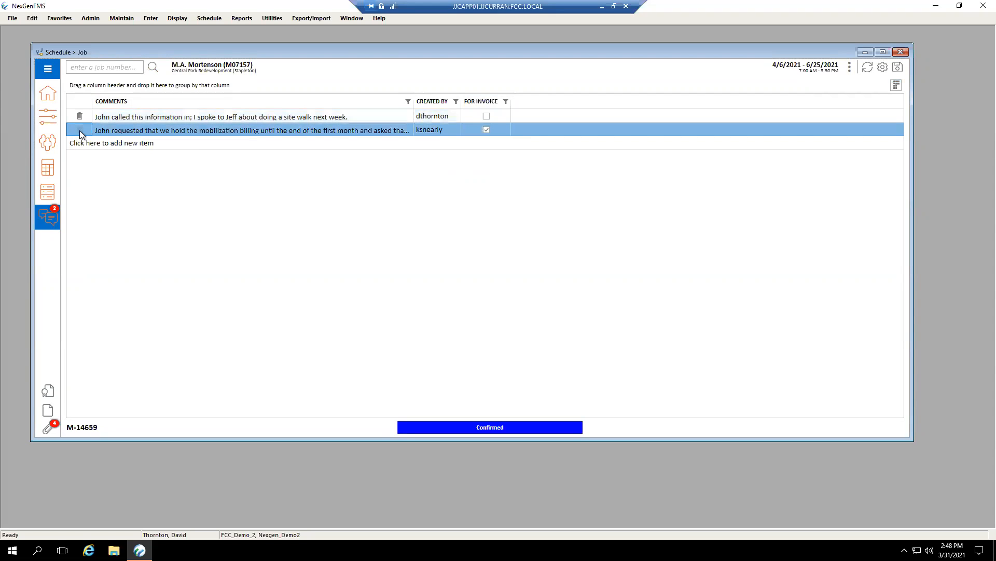
# Insert the initial "S." after the first name at the start of the mobilization billing comment.
pyautogui.click(145, 132)
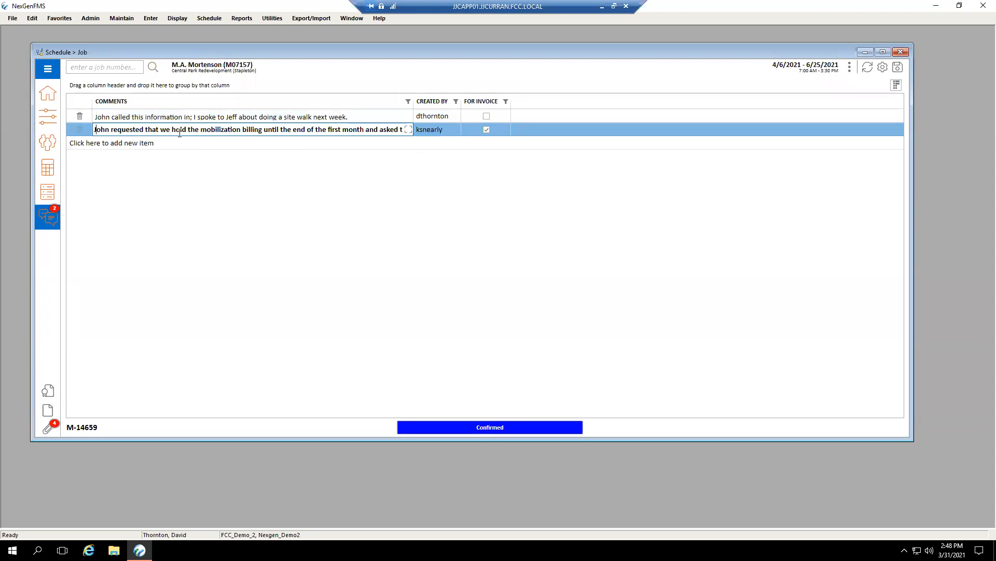
pyautogui.click(109, 131)
pyautogui.write('S.')
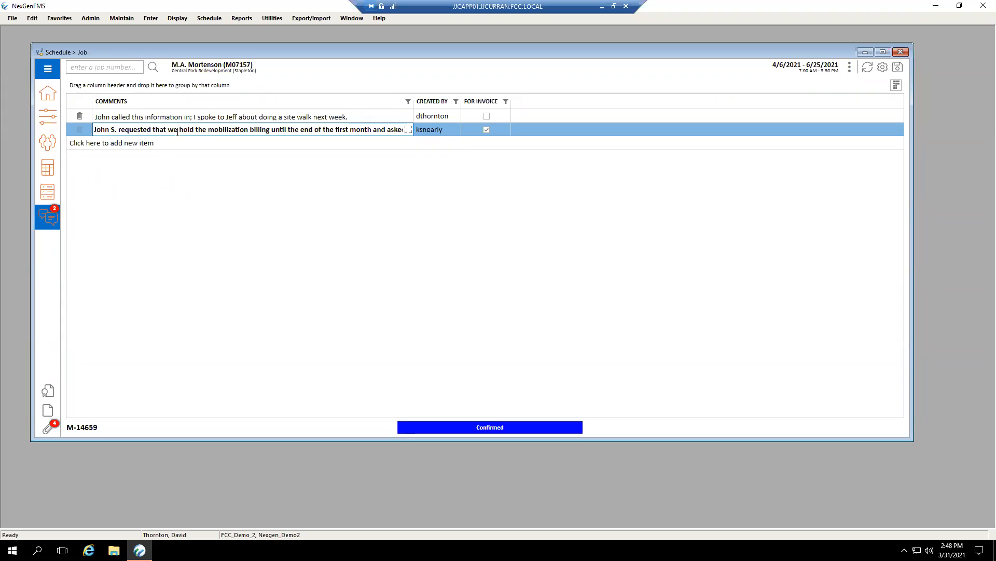
pyautogui.click(264, 207)
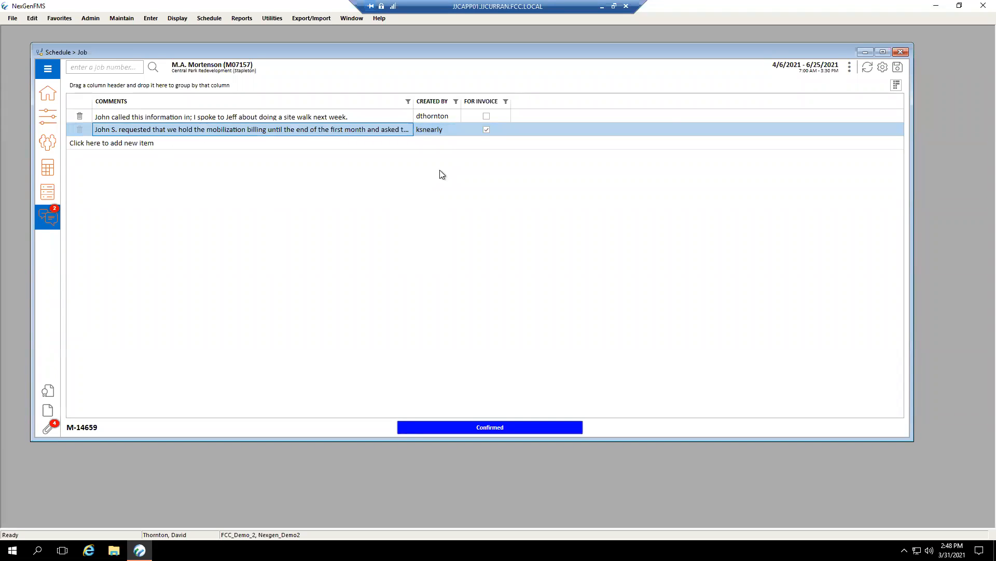
# Add the Modified By column to the comments list and try again to delete the mobilization billing comment.
pyautogui.click(897, 84)
pyautogui.click(842, 157)
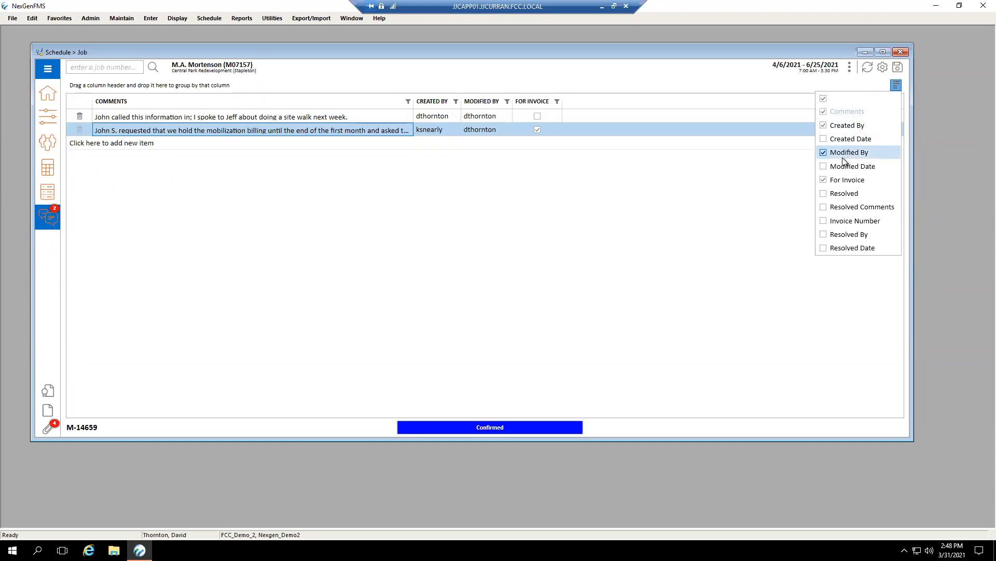
pyautogui.click(456, 161)
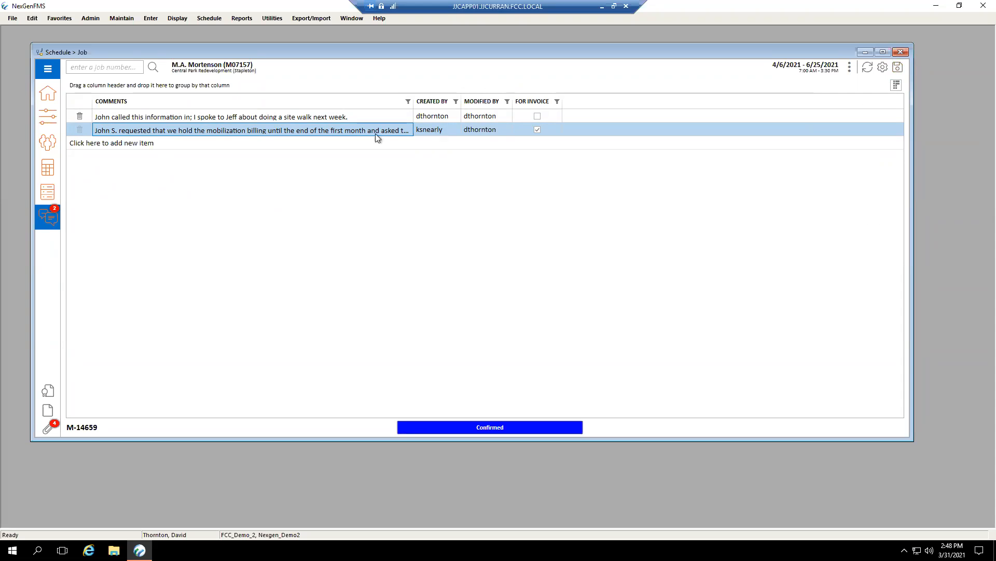
pyautogui.click(80, 130)
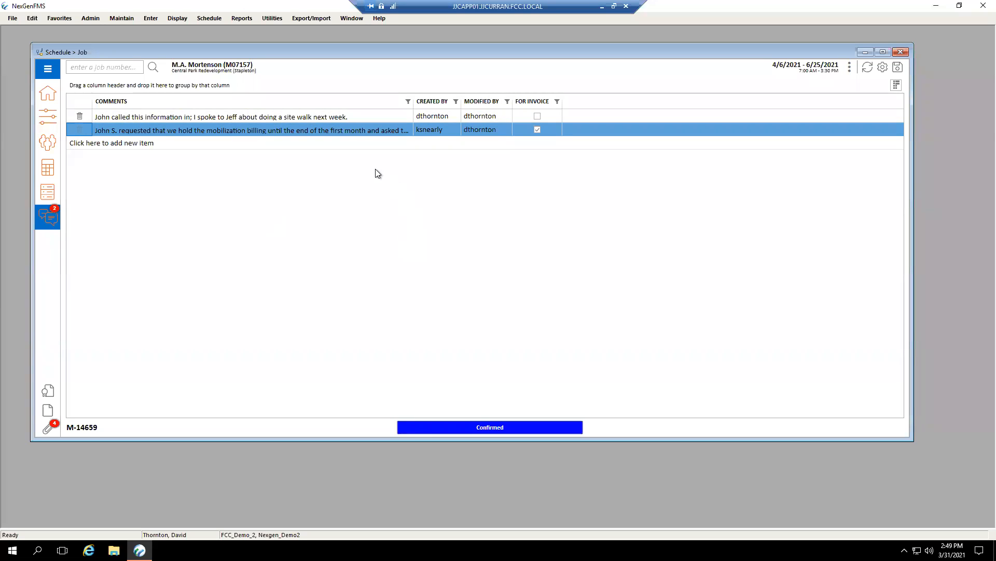
pyautogui.click(734, 88)
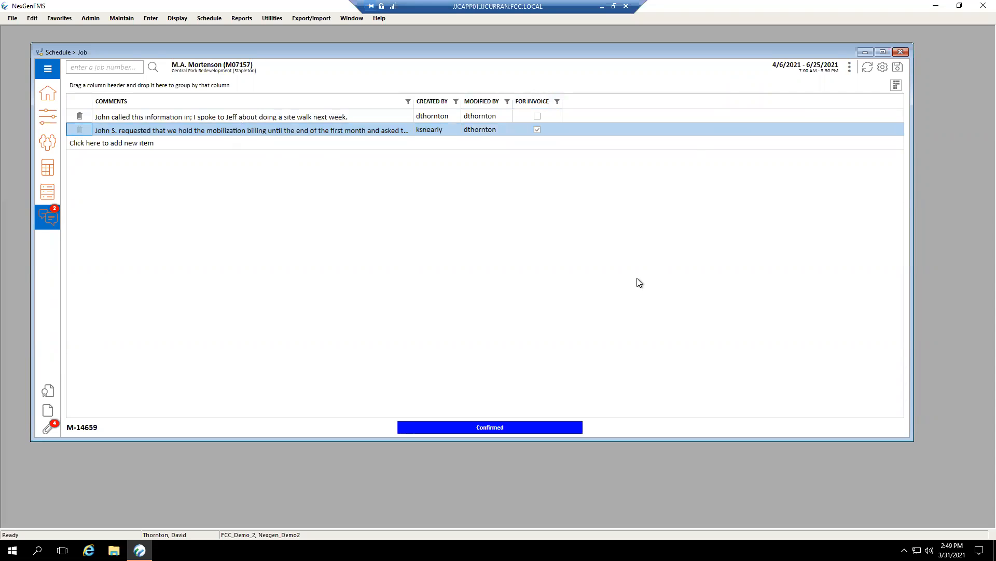